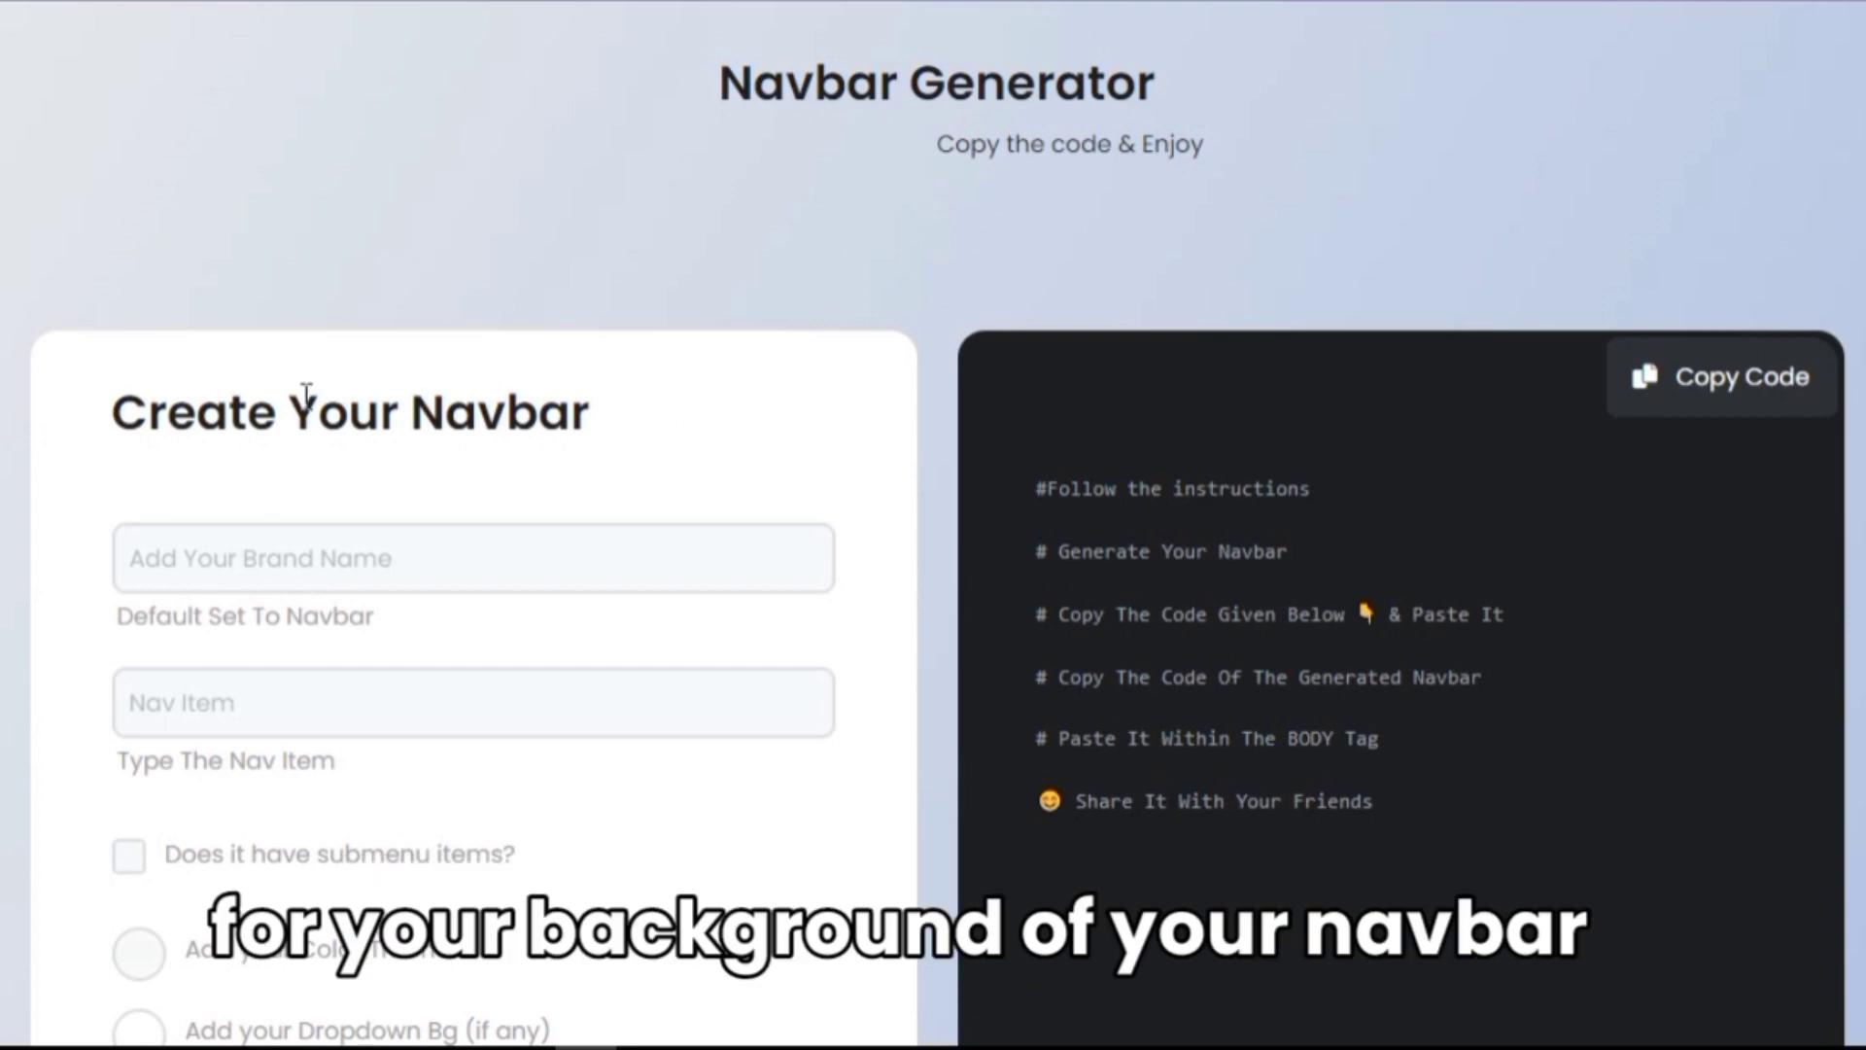
# - Look over the generator page, from the navbar form and instructions to the code output area
pyautogui.scroll(-2, 935, 204)
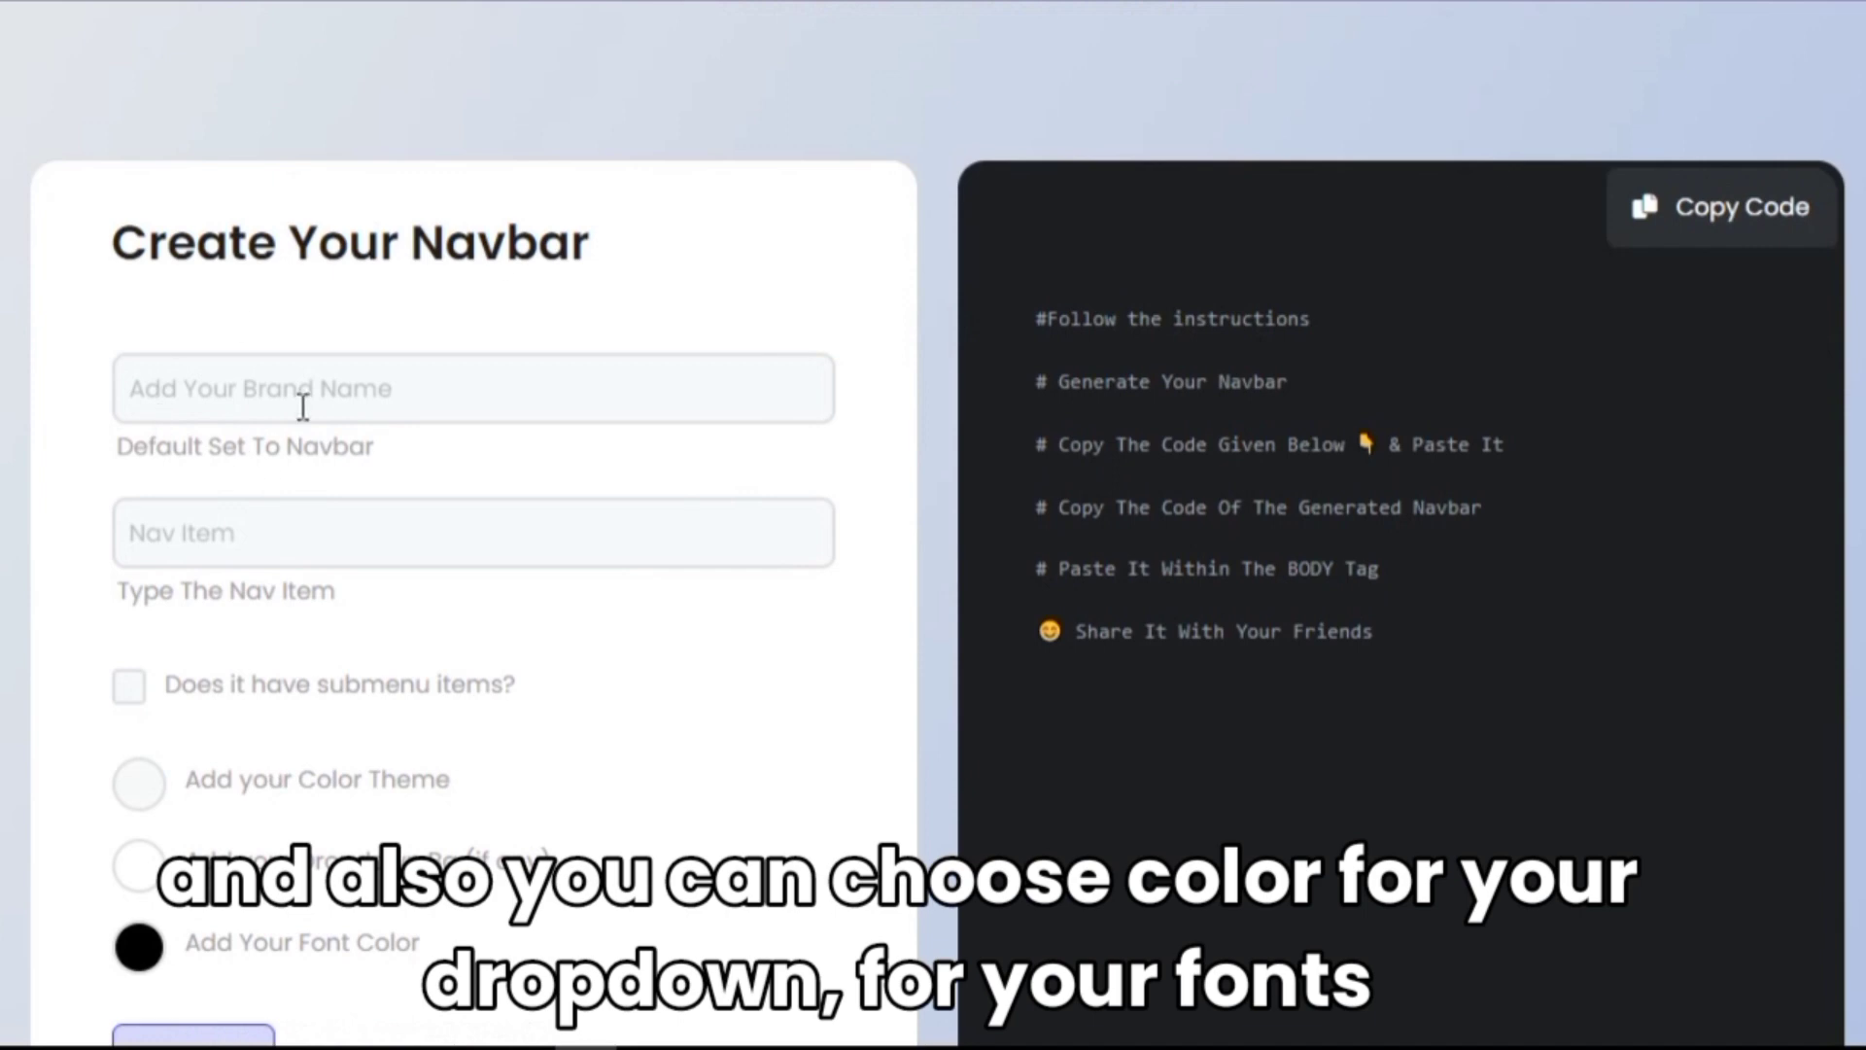
pyautogui.scroll(-2, 541, 379)
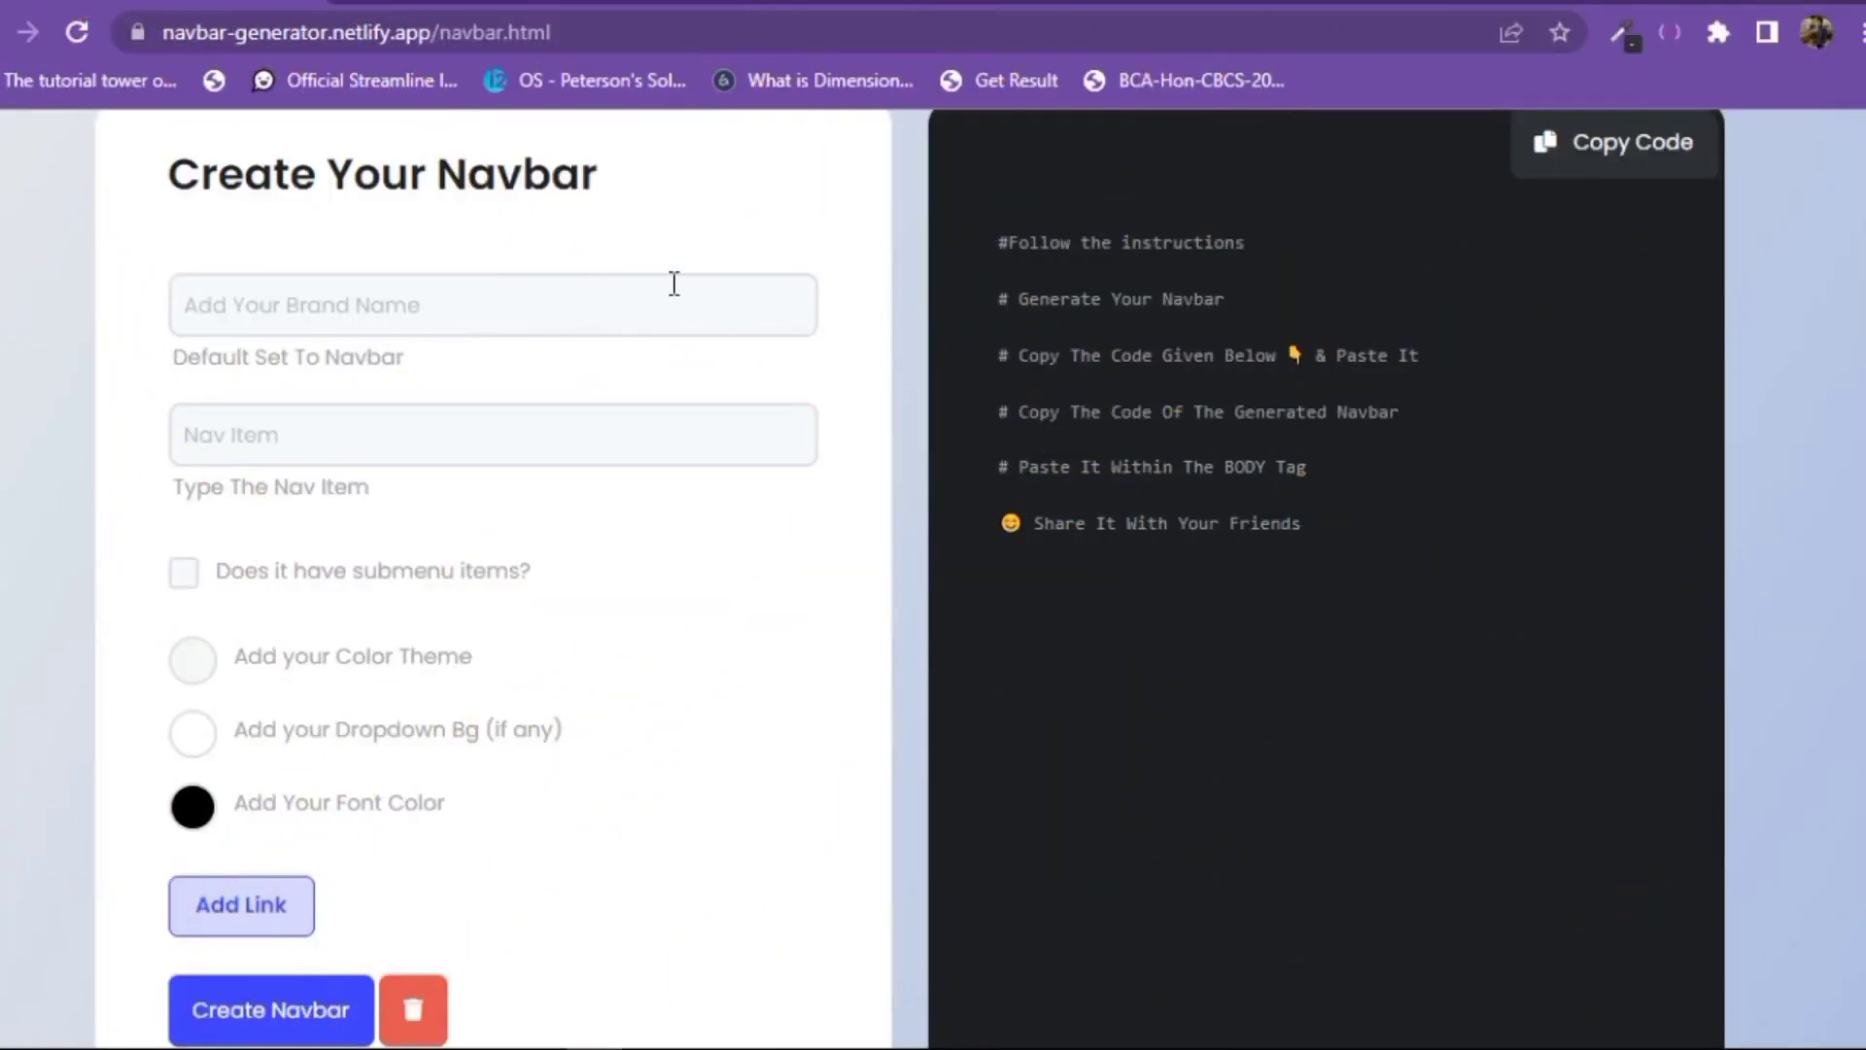
pyautogui.scroll(-7, 874, 451)
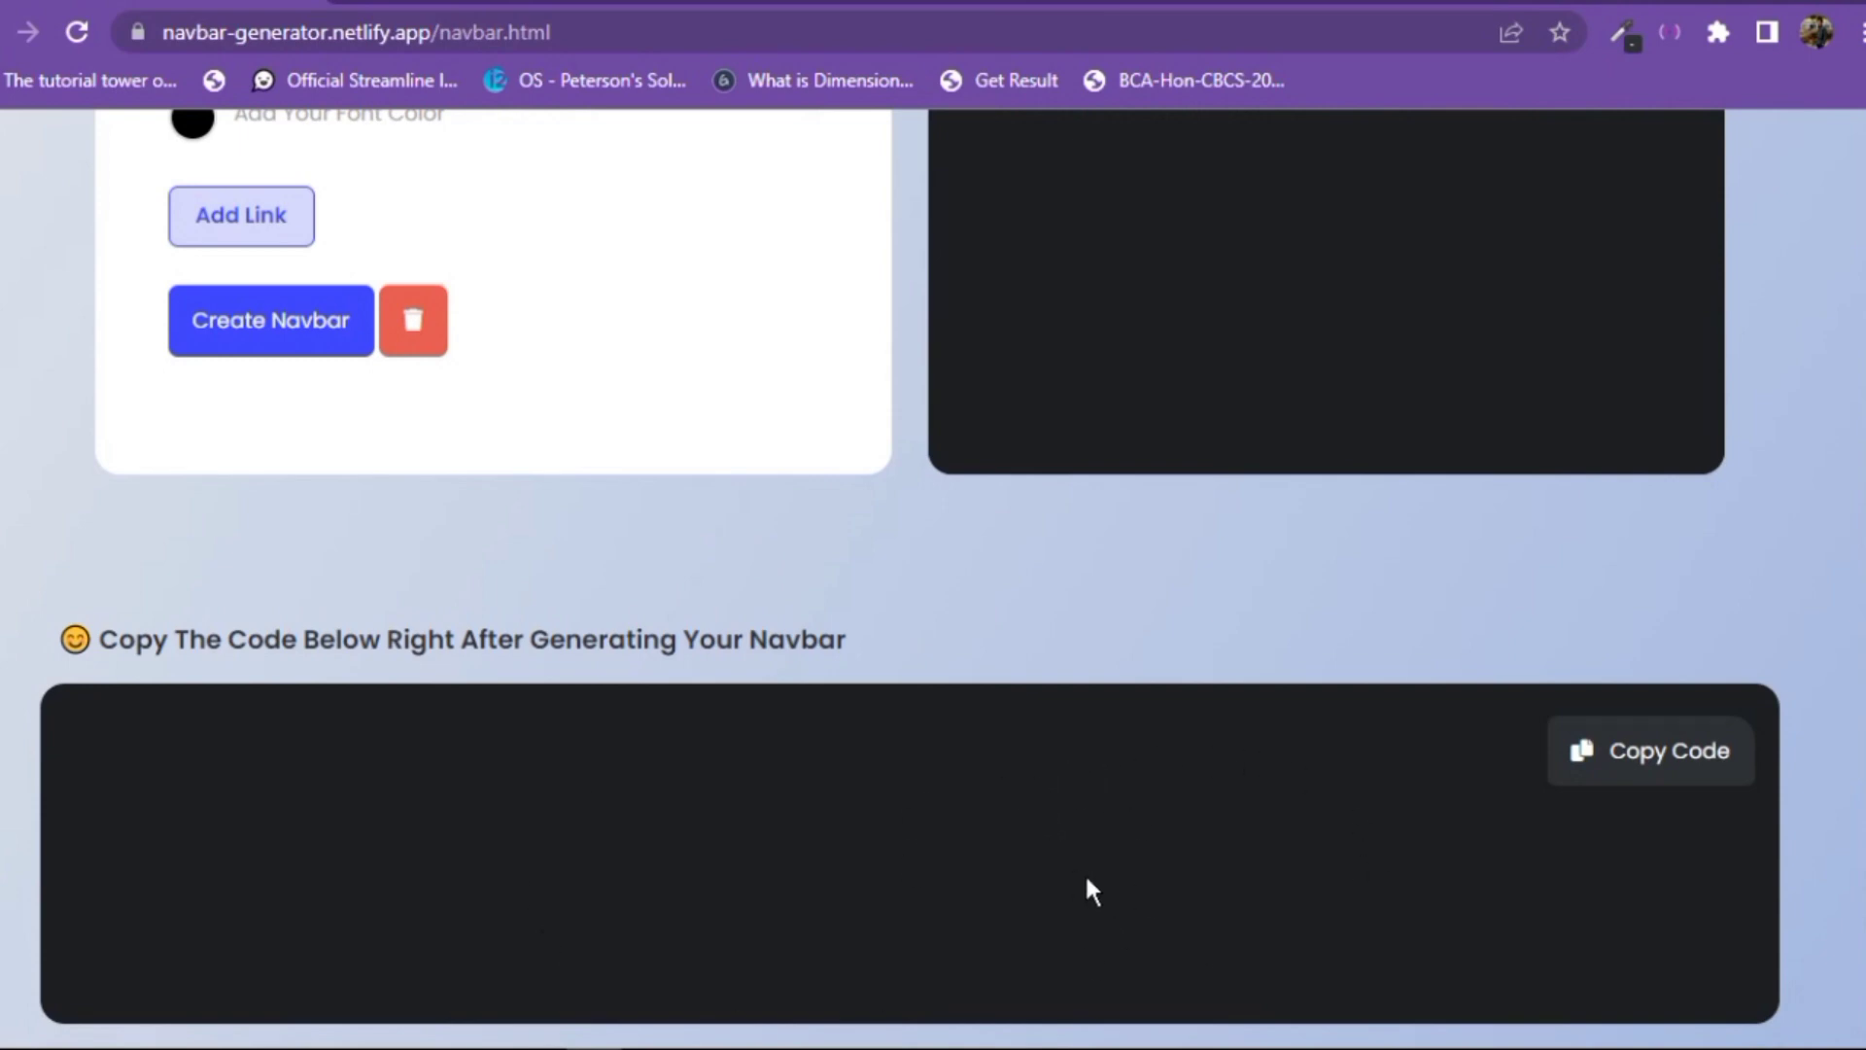
pyautogui.scroll(6, 1086, 881)
pyautogui.scroll(2, 1086, 880)
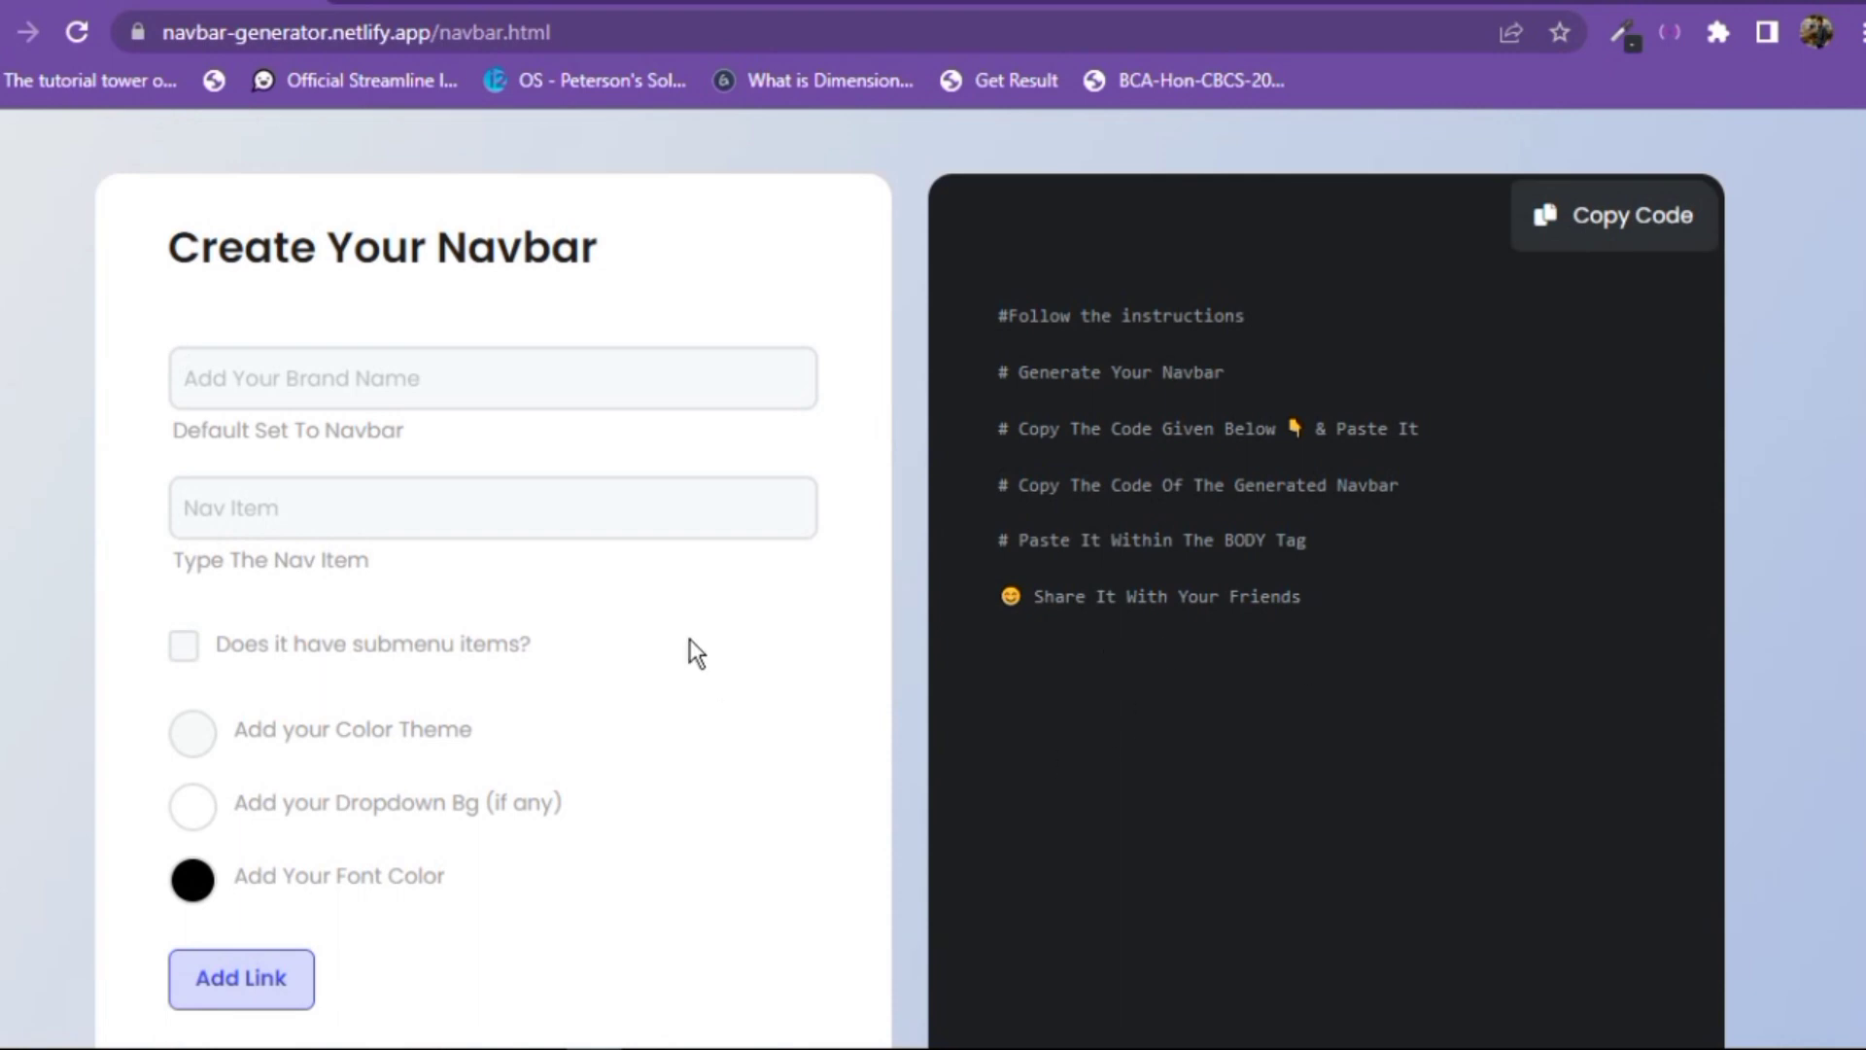
pyautogui.scroll(2, 688, 652)
pyautogui.scroll(-2, 575, 354)
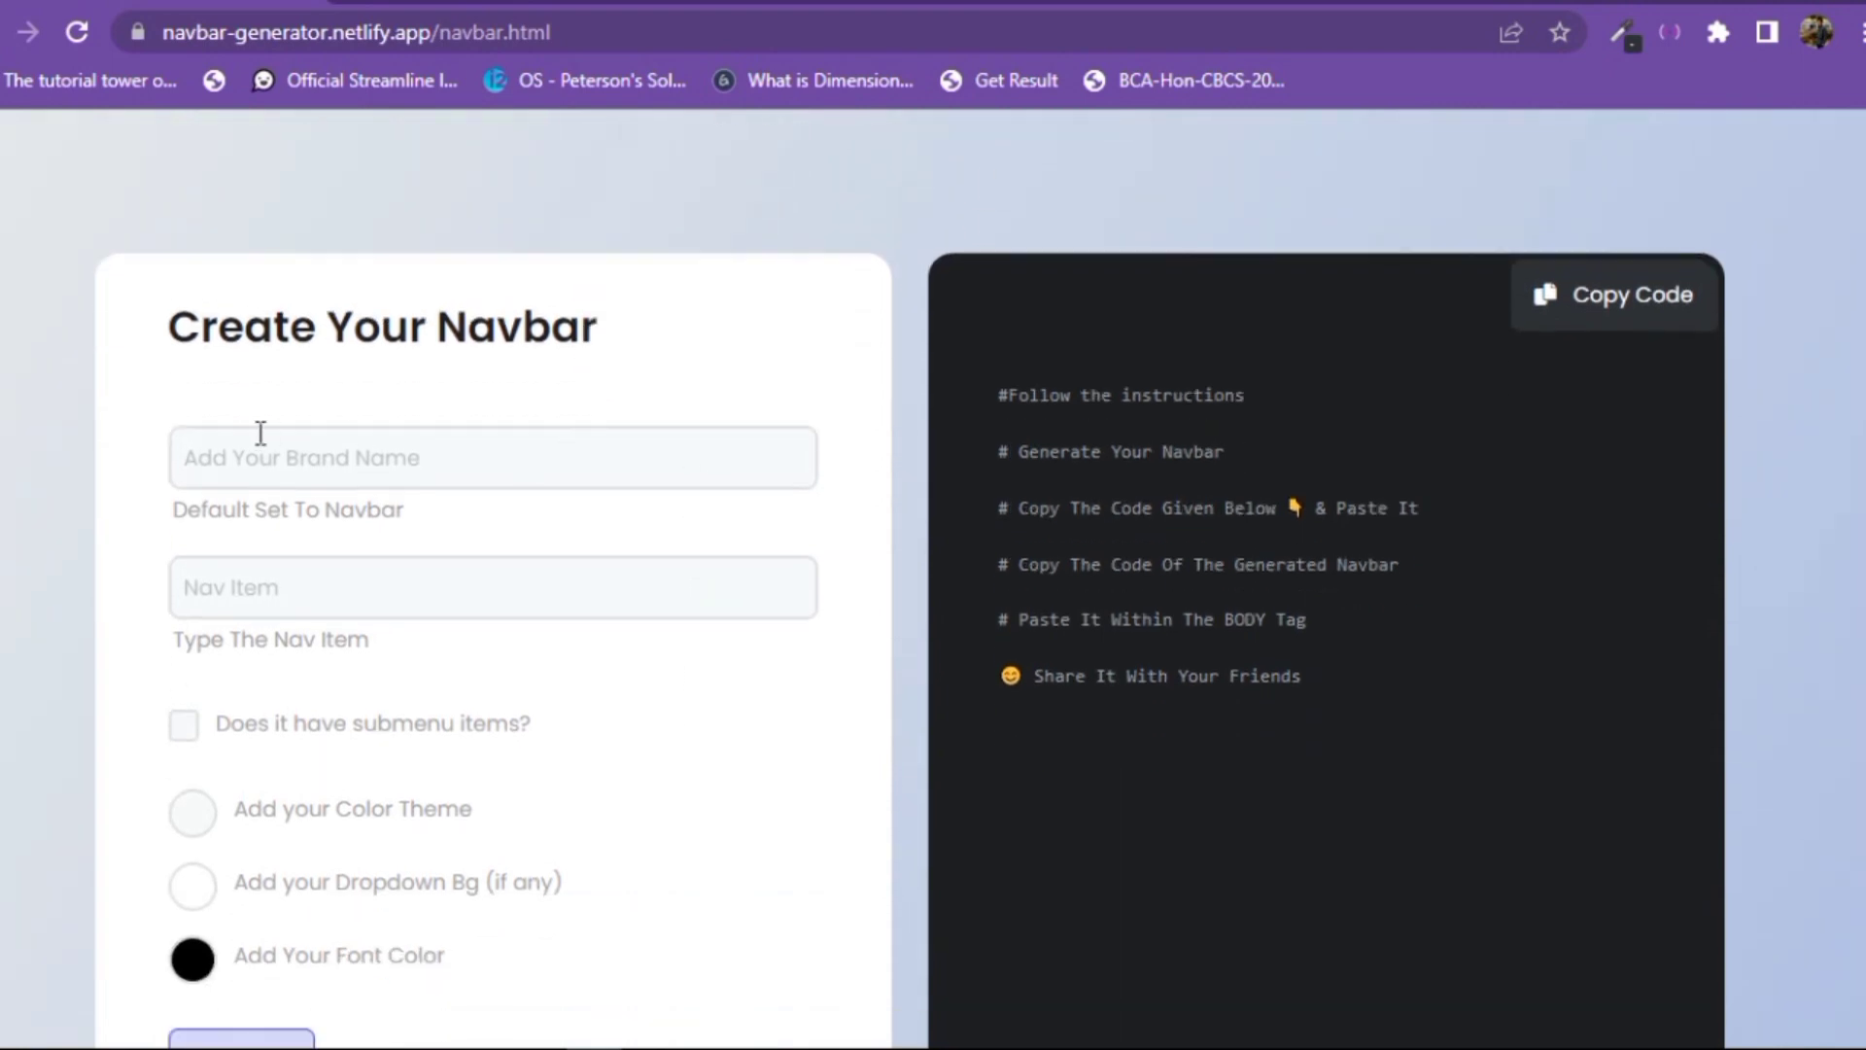
# - Enter HankTheTank as the brand name and add a plain navigation link named Home
pyautogui.click(328, 457)
pyautogui.write('HankTheTank')
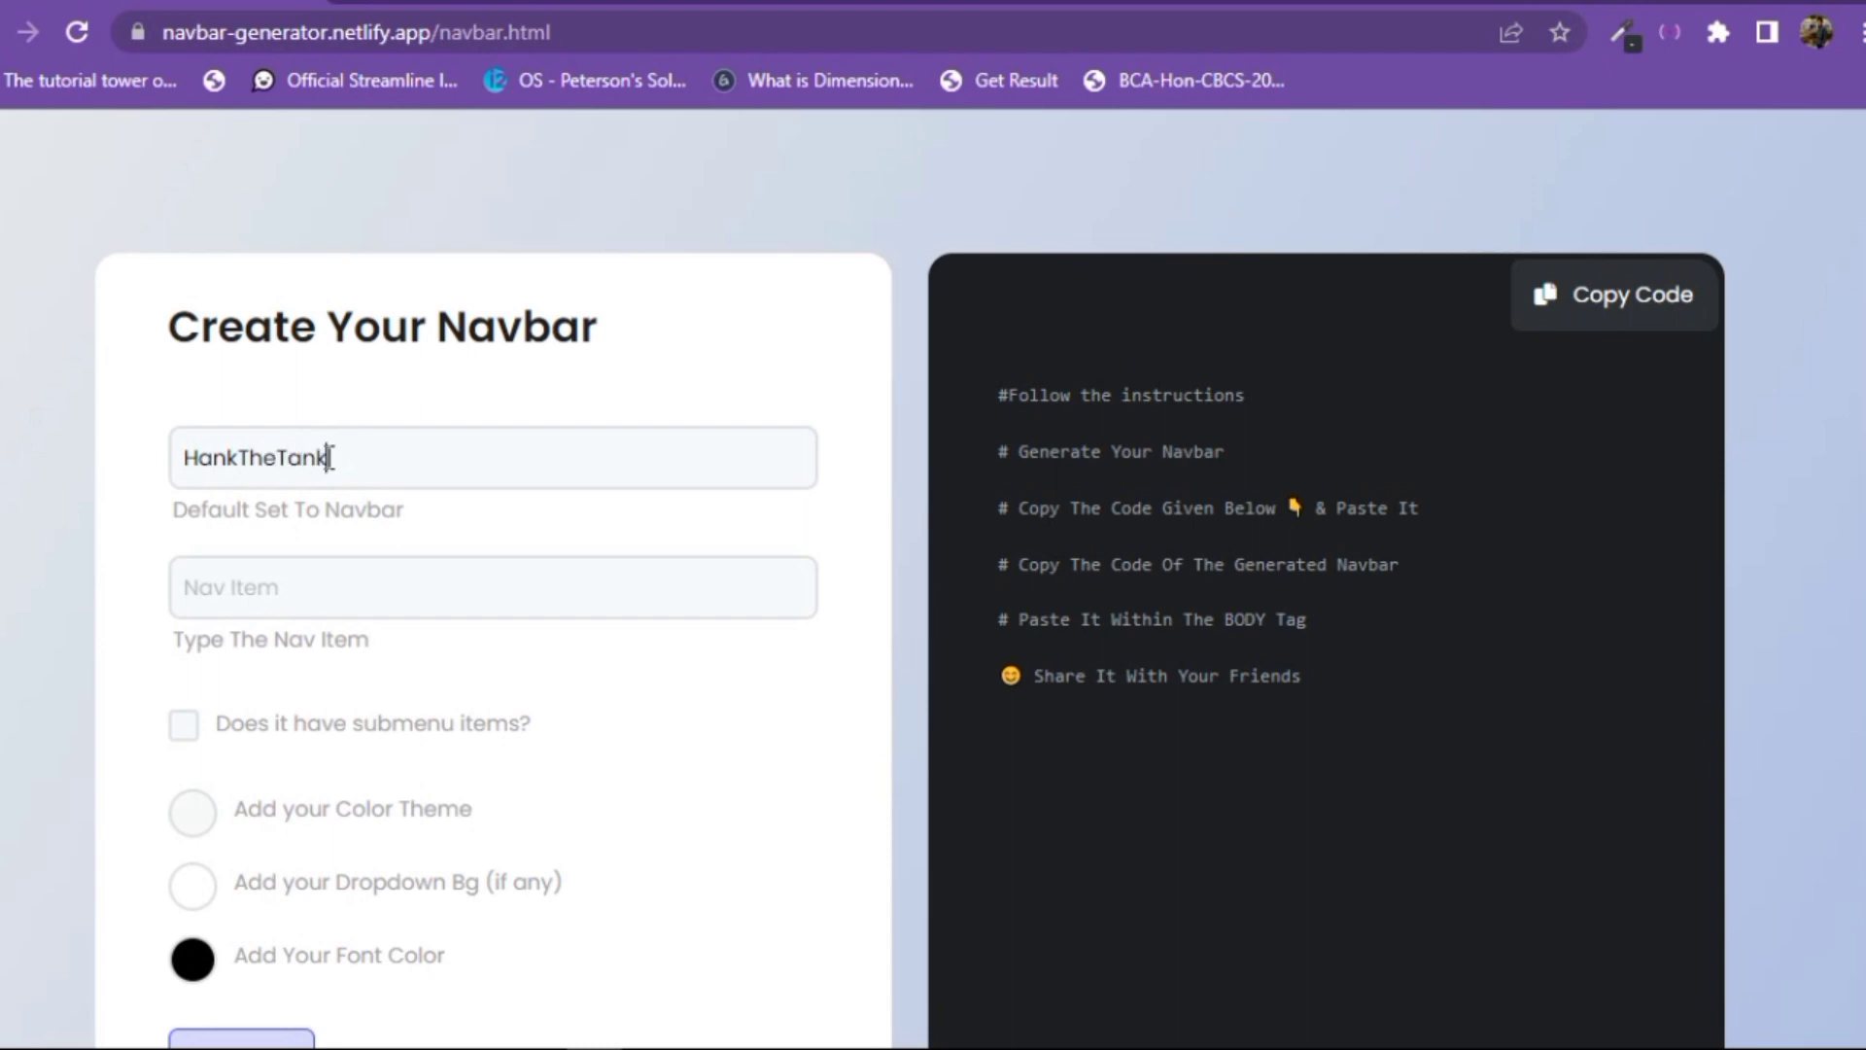
pyautogui.click(353, 575)
pyautogui.scroll(-3, 565, 513)
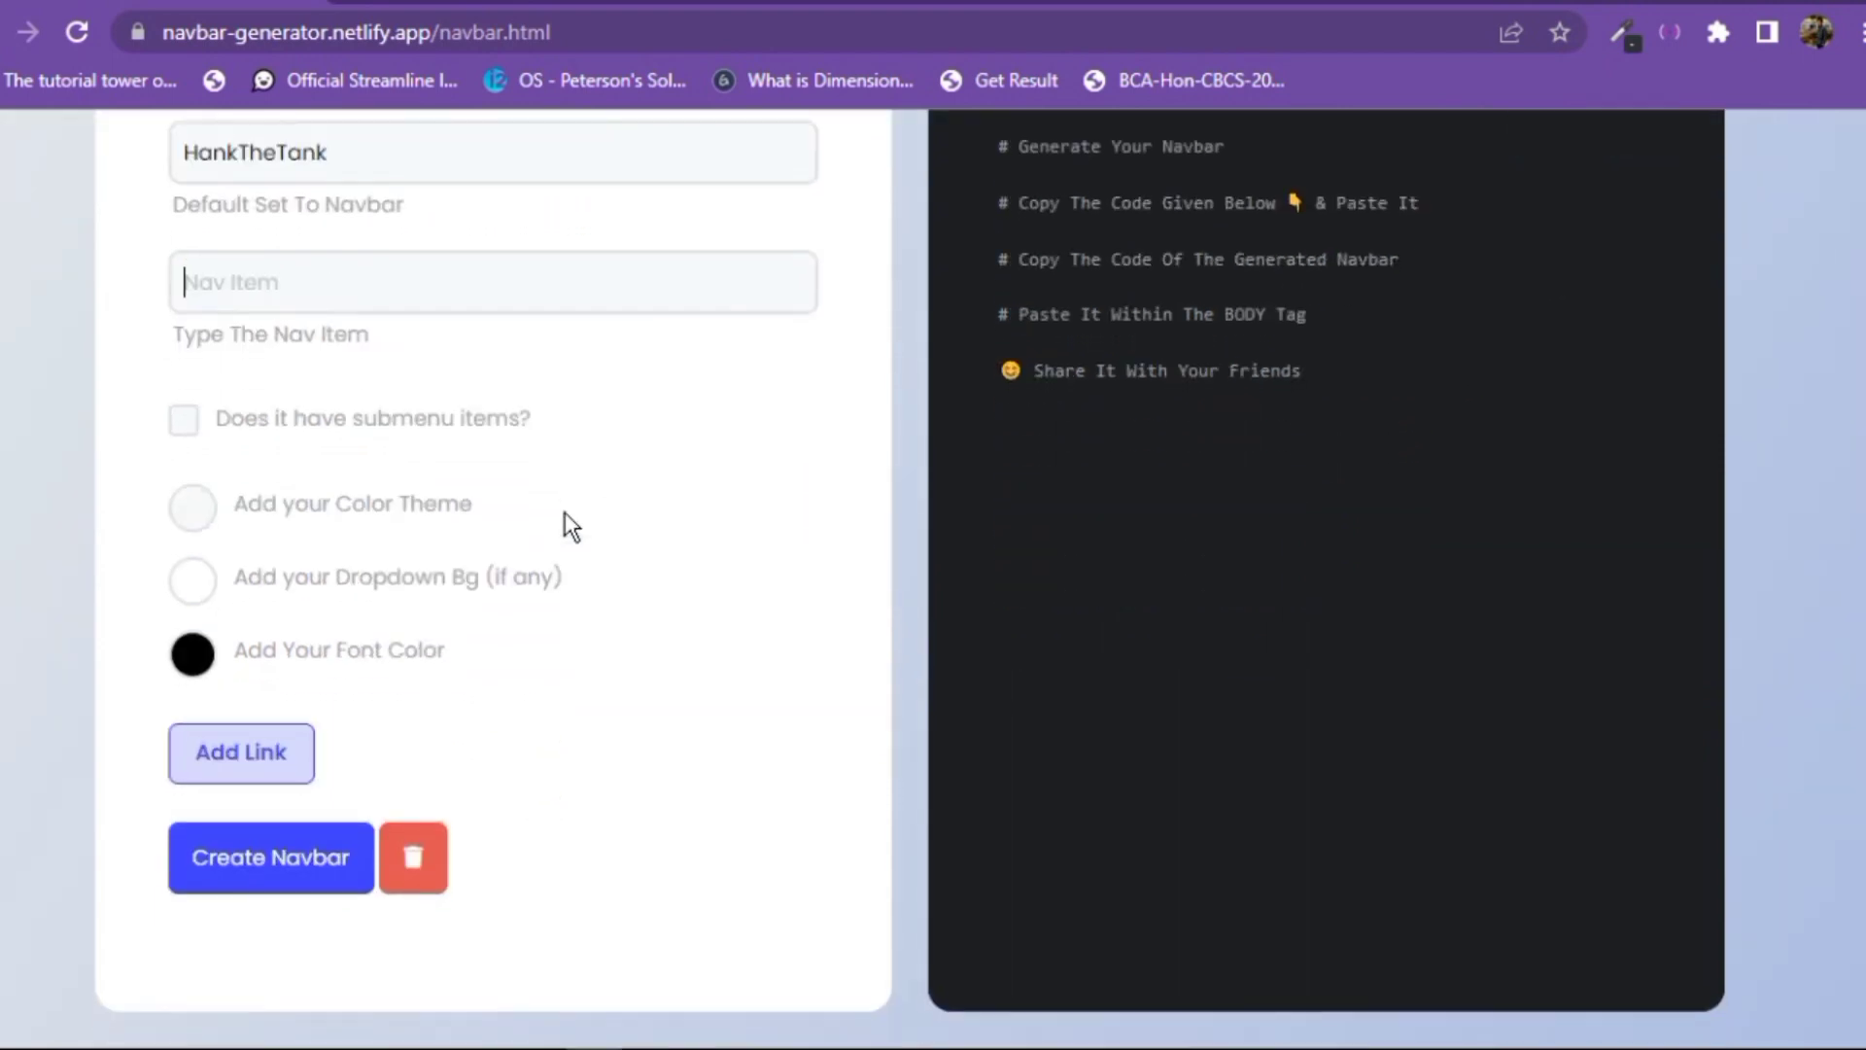
pyautogui.write('Home')
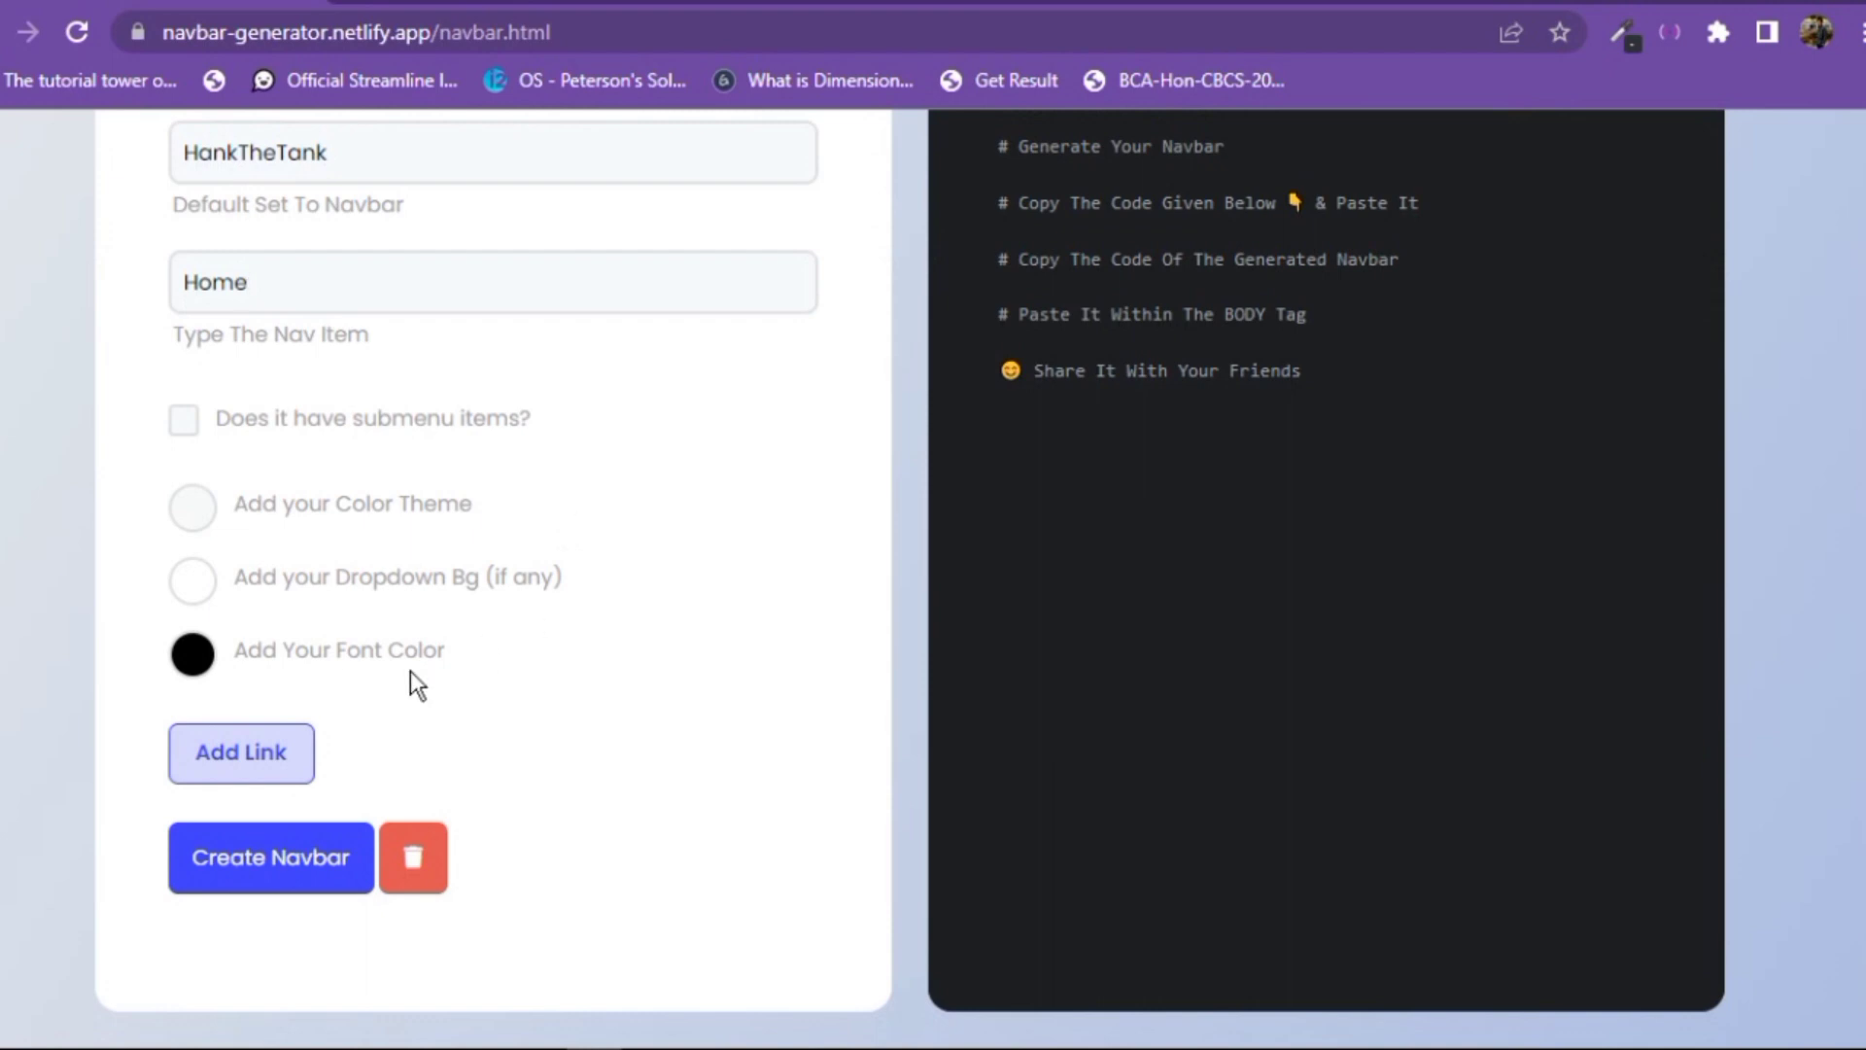
pyautogui.click(277, 753)
pyautogui.click(591, 296)
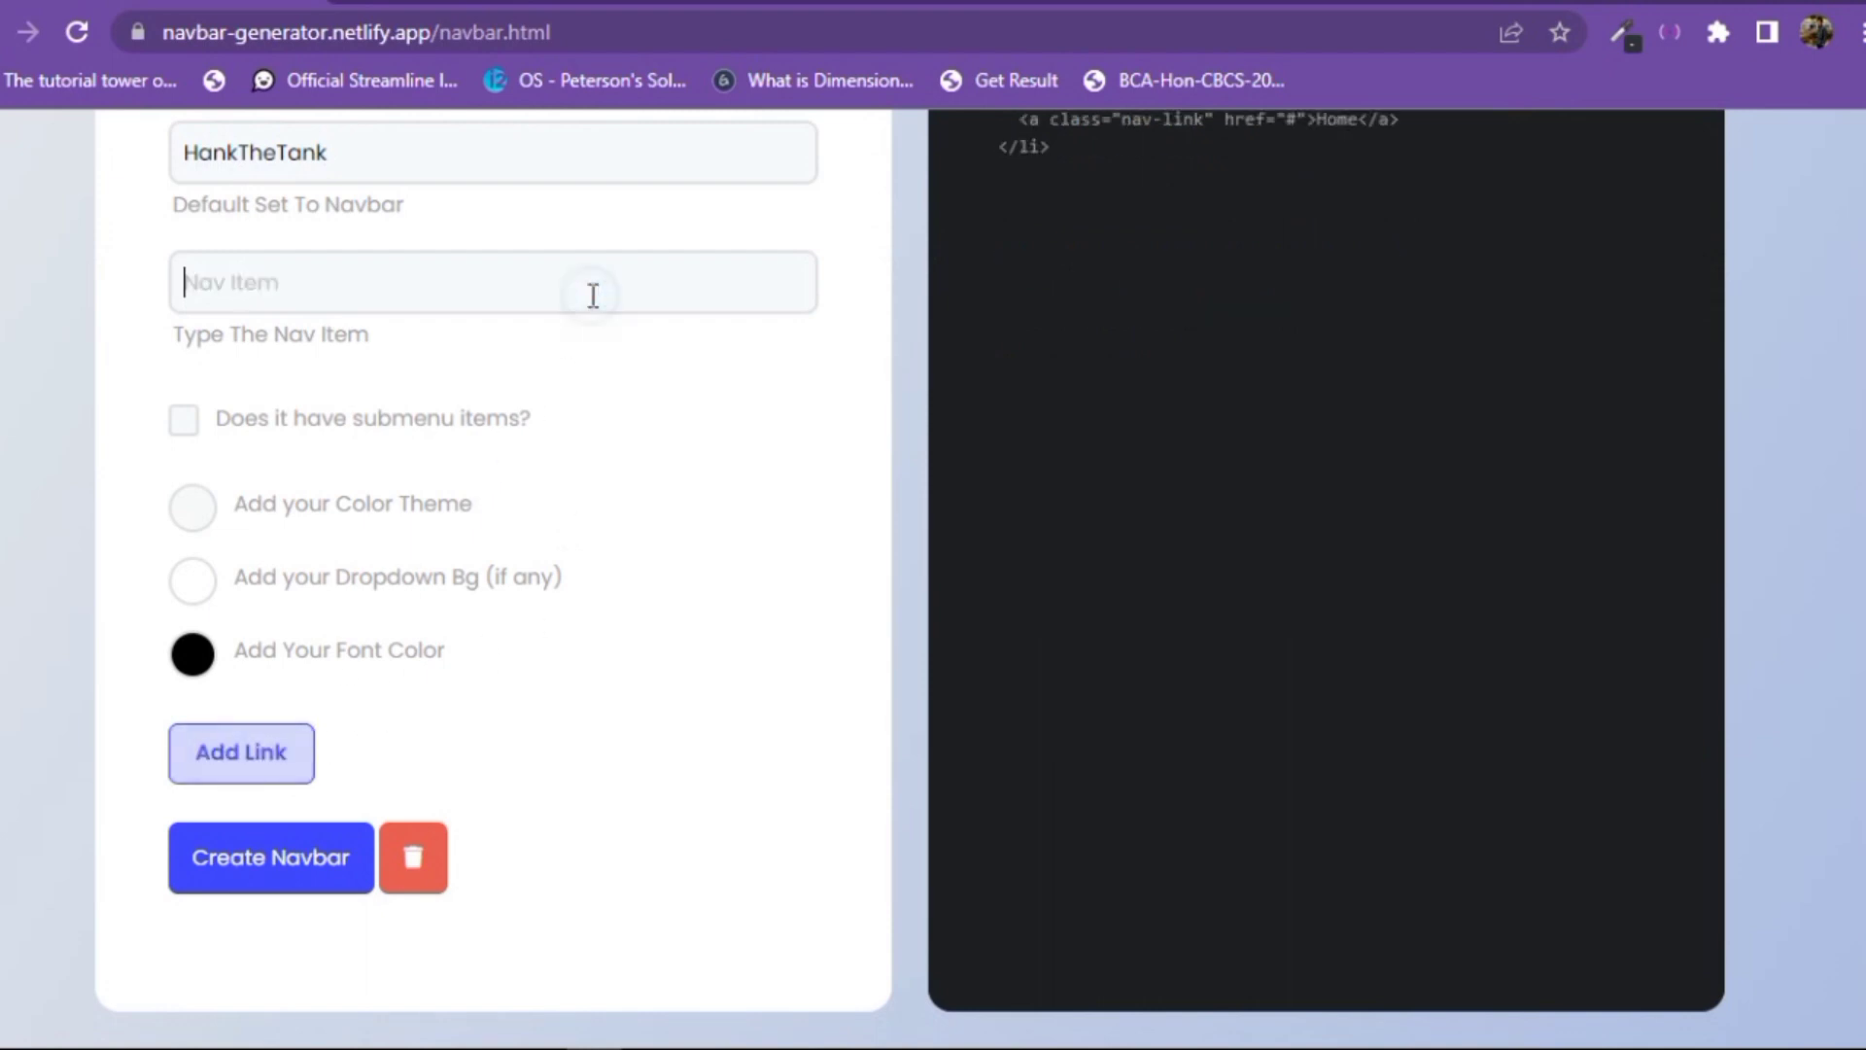
pyautogui.scroll(2, 629, 430)
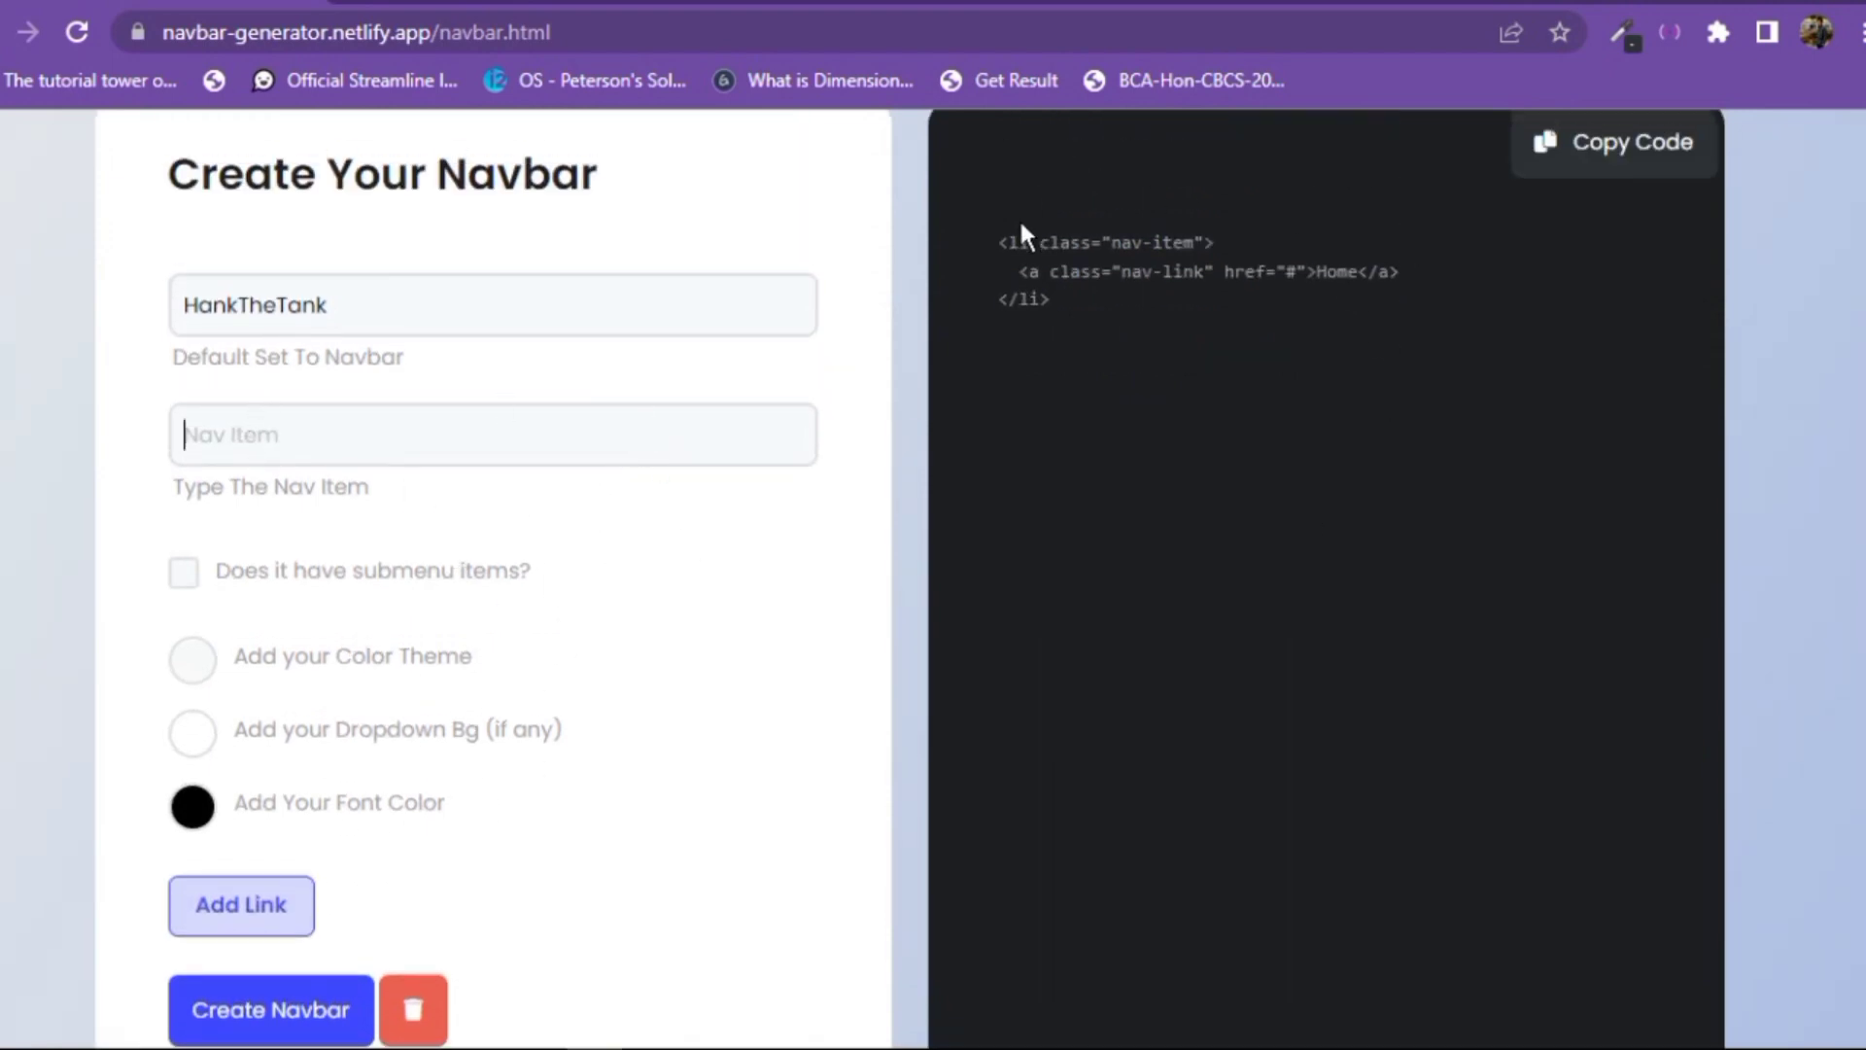
pyautogui.moveTo(999, 243); pyautogui.dragTo(1074, 345)
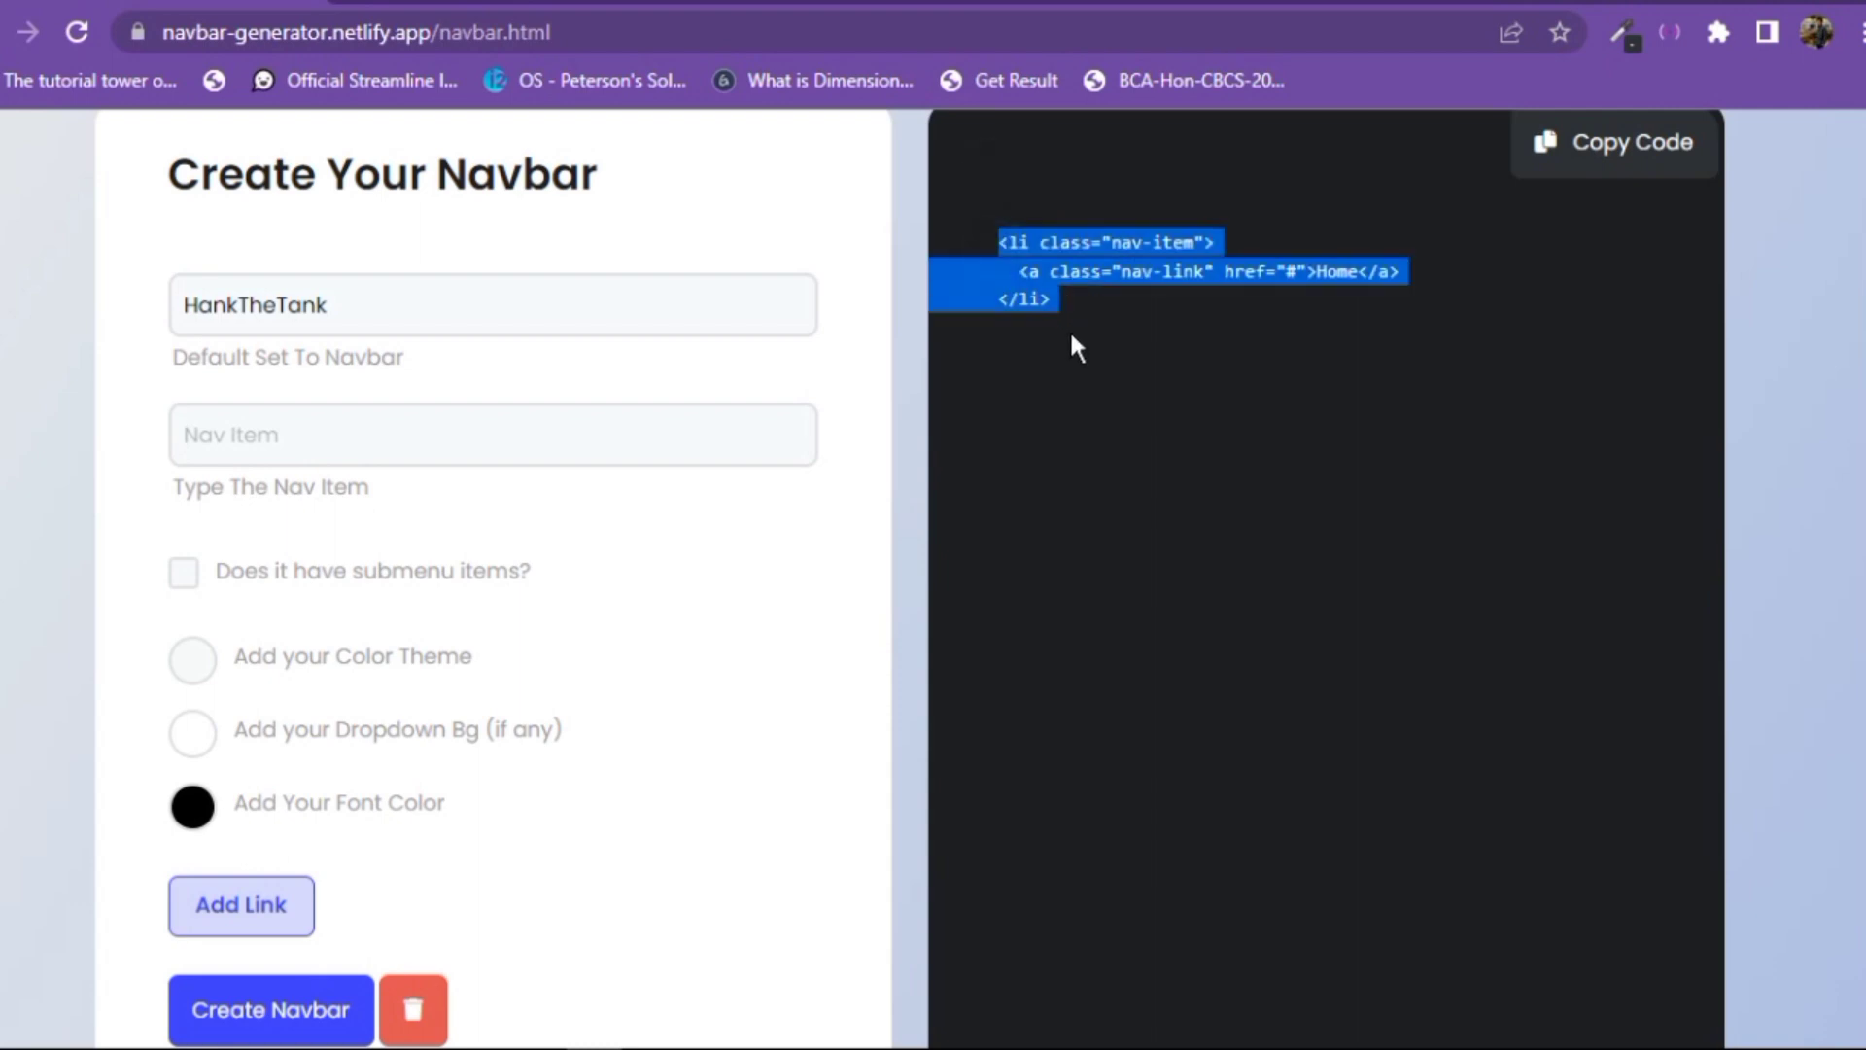
pyautogui.click(1147, 387)
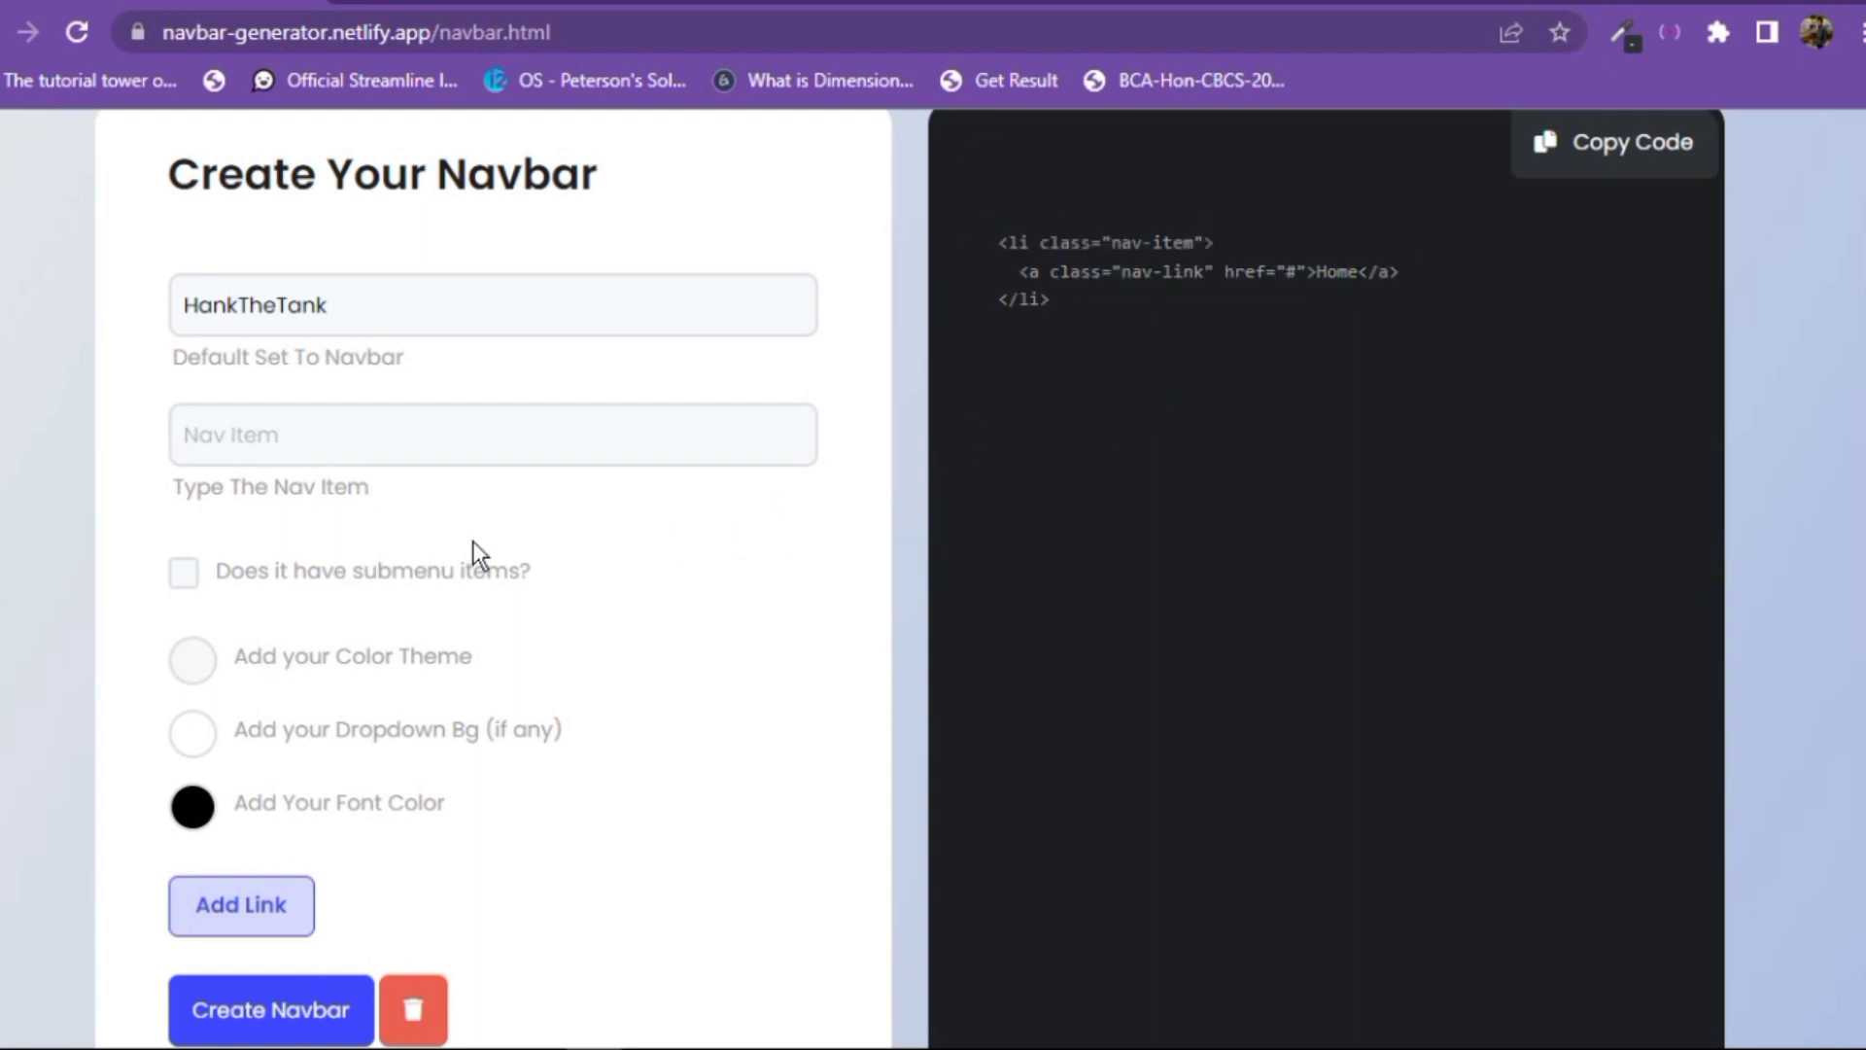
# - Name the new nav item Services, enable submenu items for it, and add a Web Dev submenu link
pyautogui.click(456, 449)
pyautogui.write('Services')
pyautogui.click(187, 570)
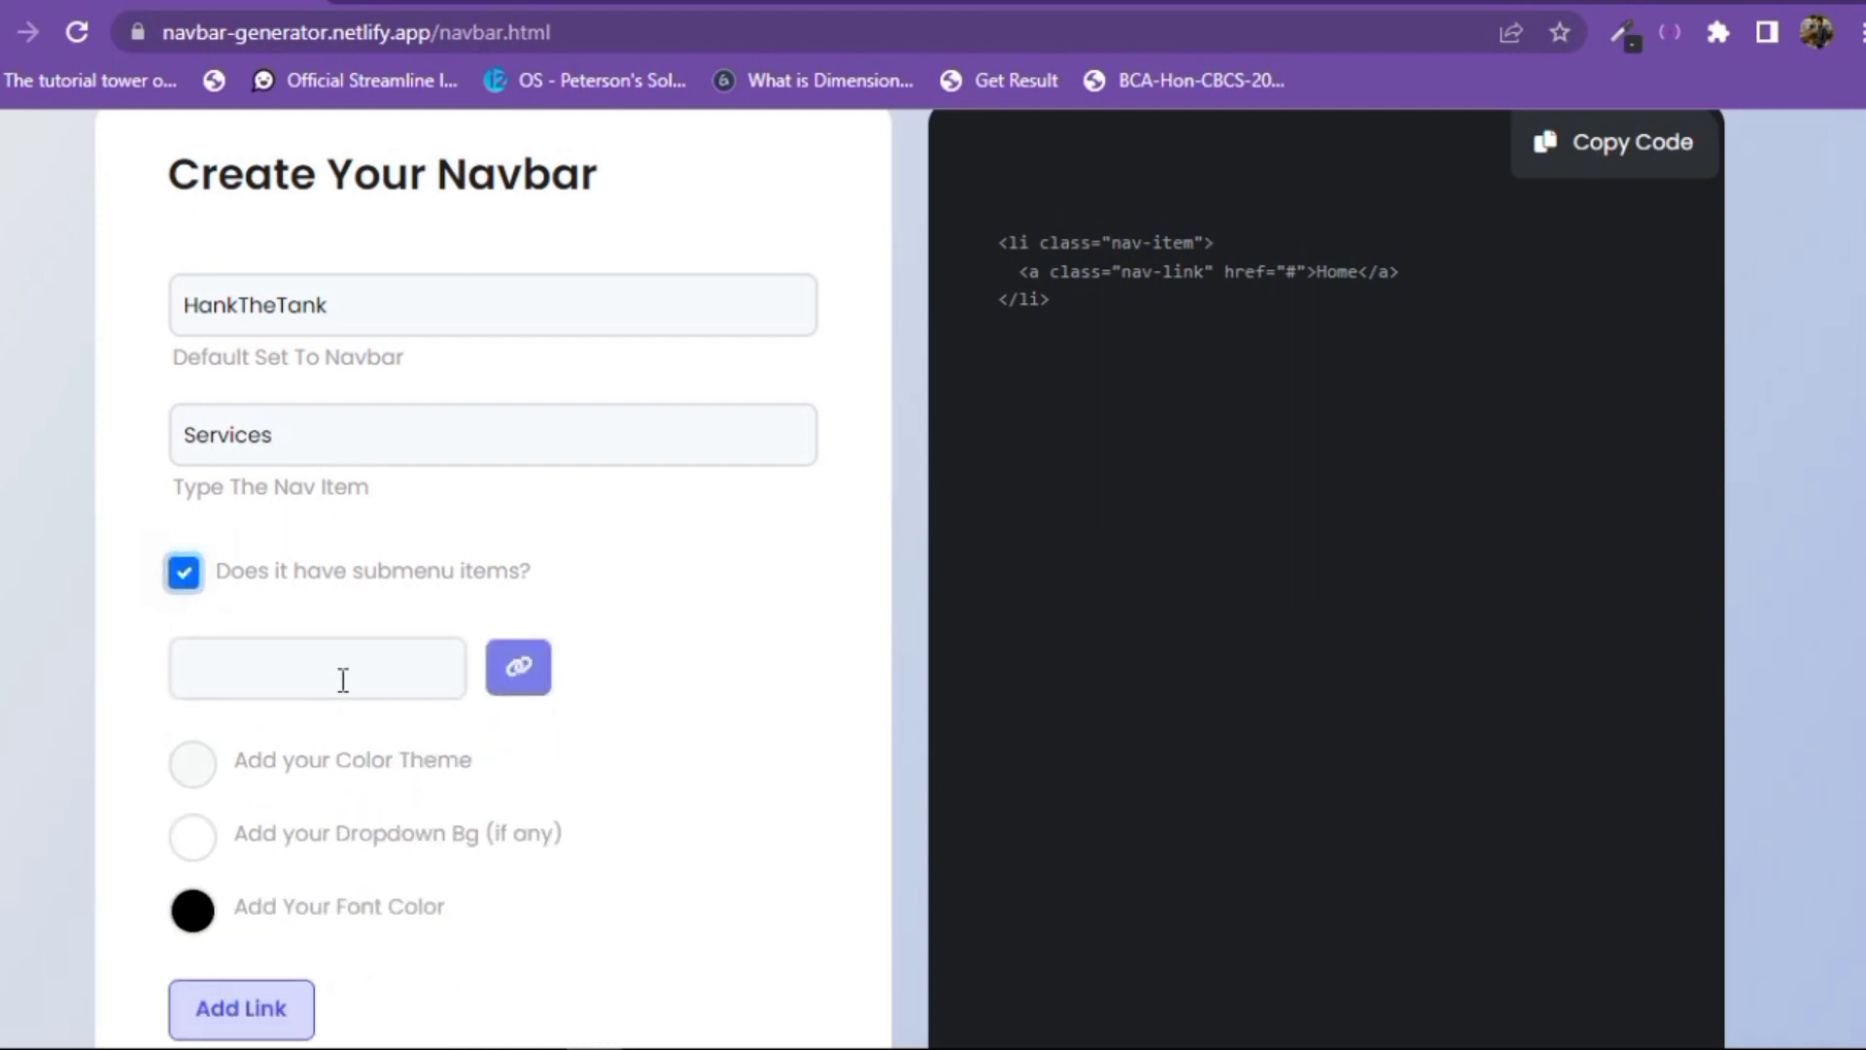
pyautogui.click(343, 681)
pyautogui.write('Web Dev')
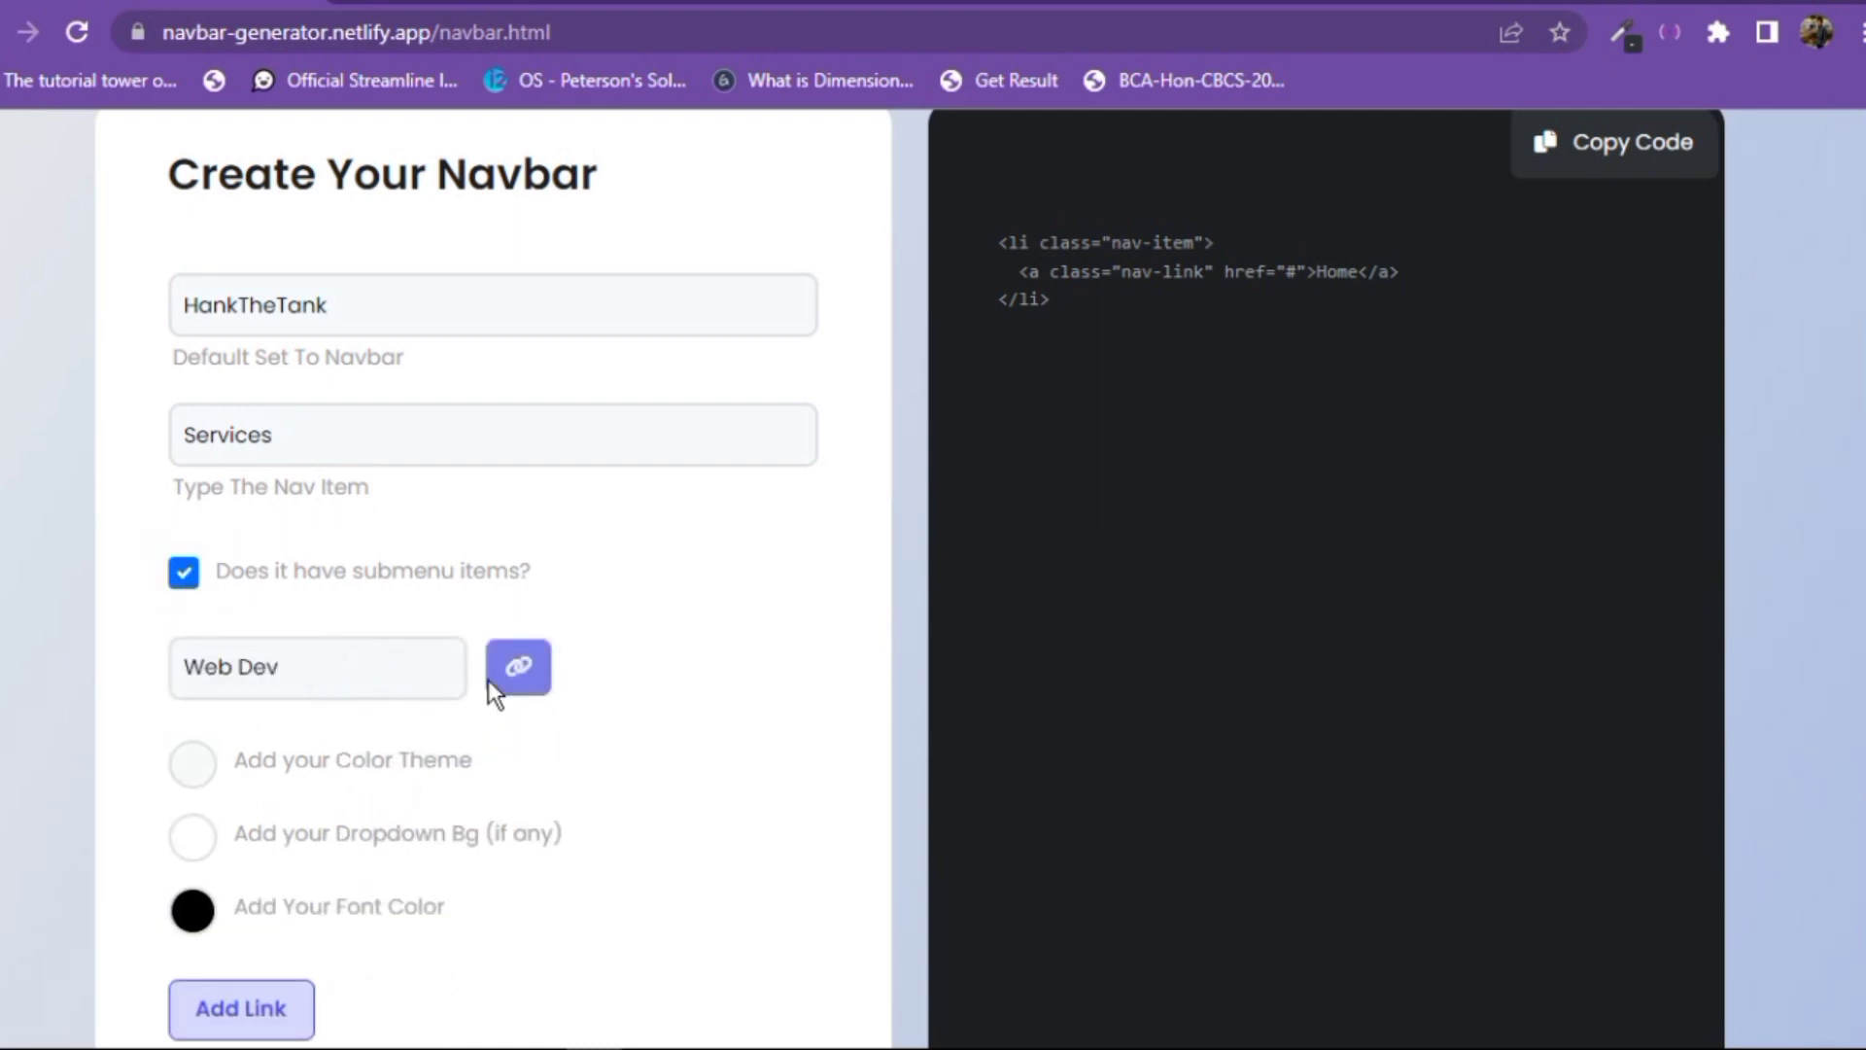
pyautogui.click(496, 679)
# - Add the submenu links Android Dev and IOS Dev, then add the Services item to the navbar
pyautogui.click(321, 678)
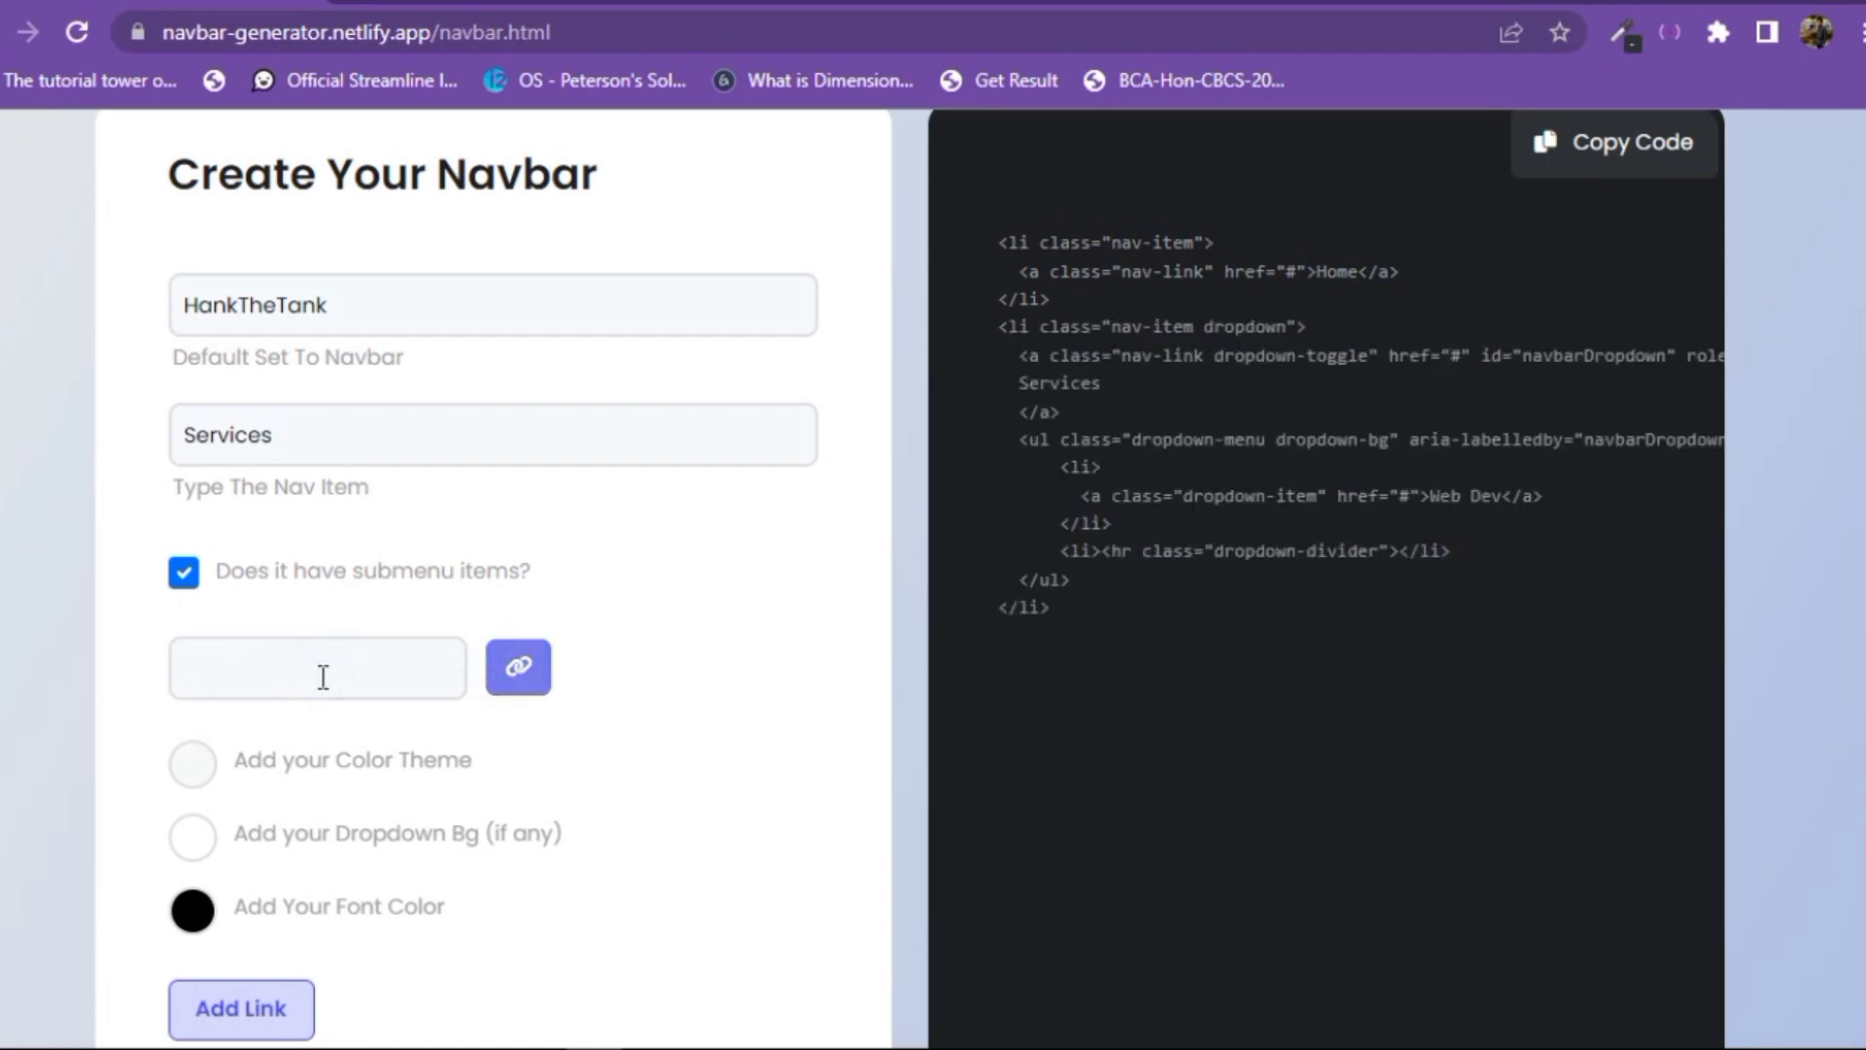
pyautogui.write('Android Dev')
pyautogui.click(516, 680)
pyautogui.click(422, 669)
pyautogui.write('IOS ')
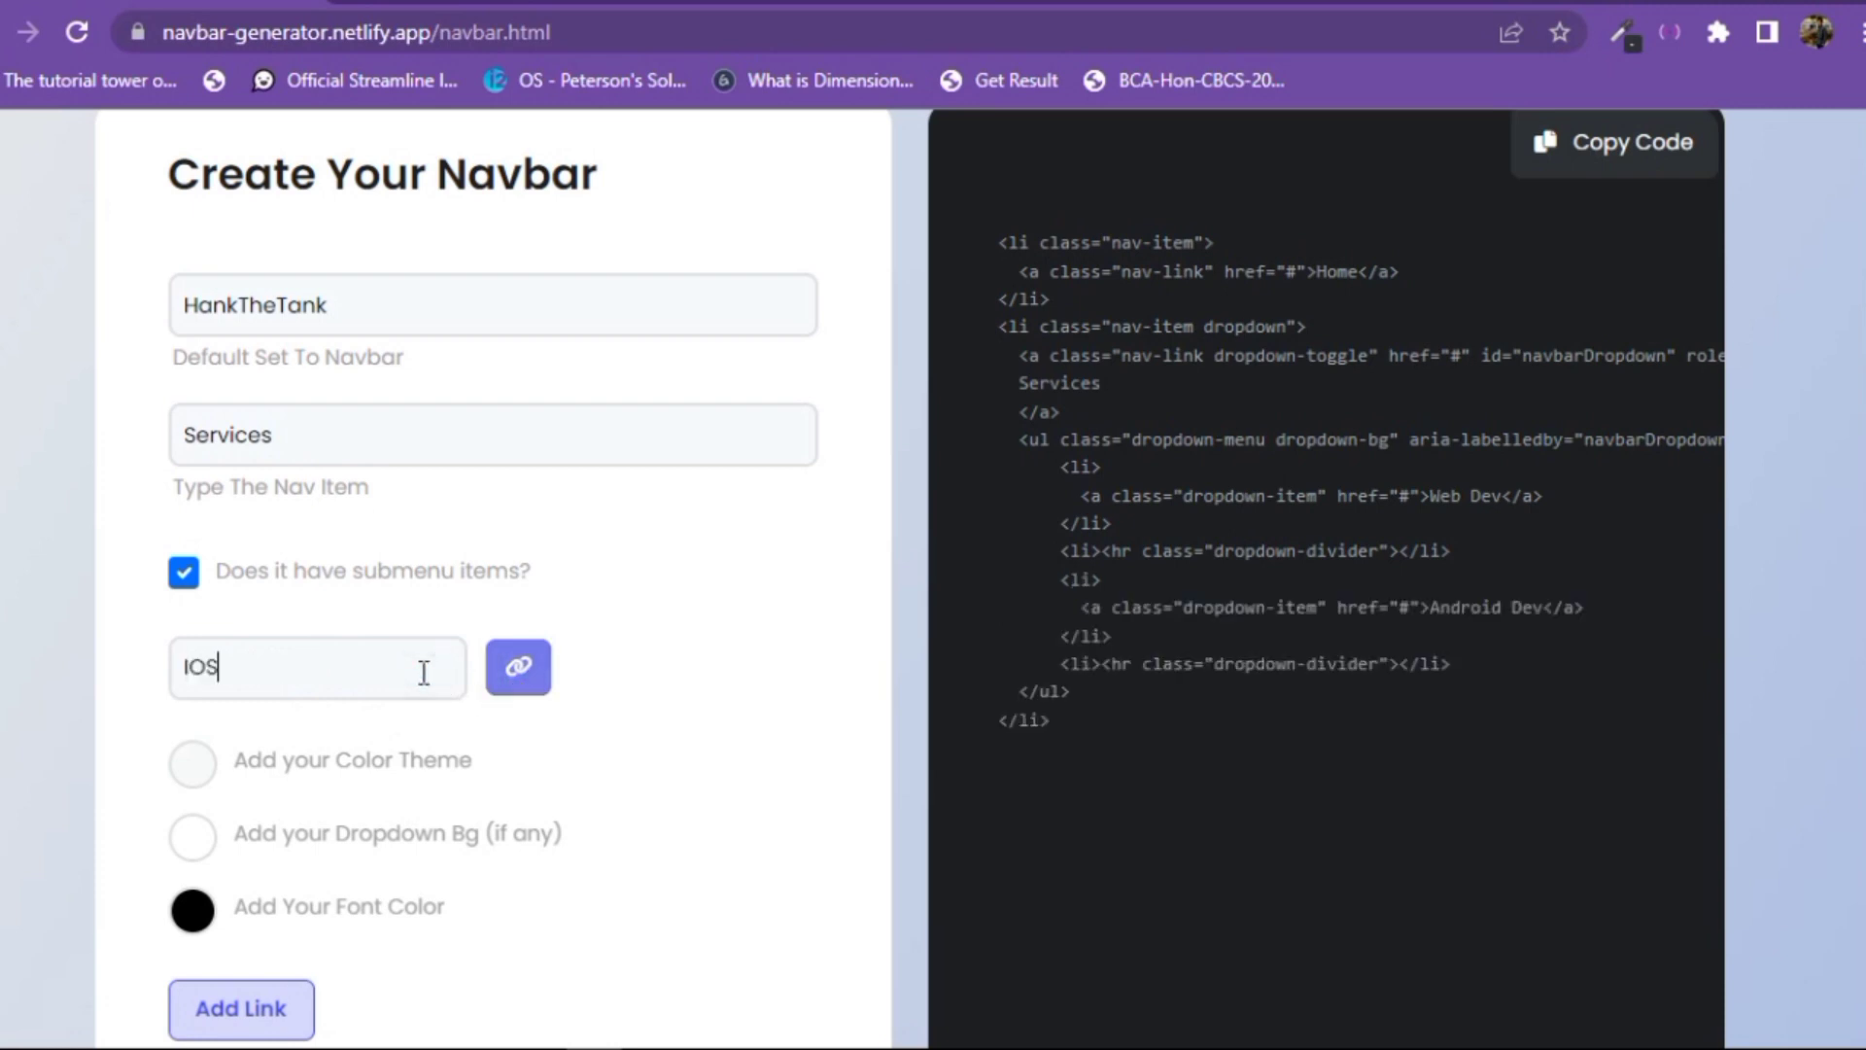
pyautogui.write('Dev')
pyautogui.click(495, 673)
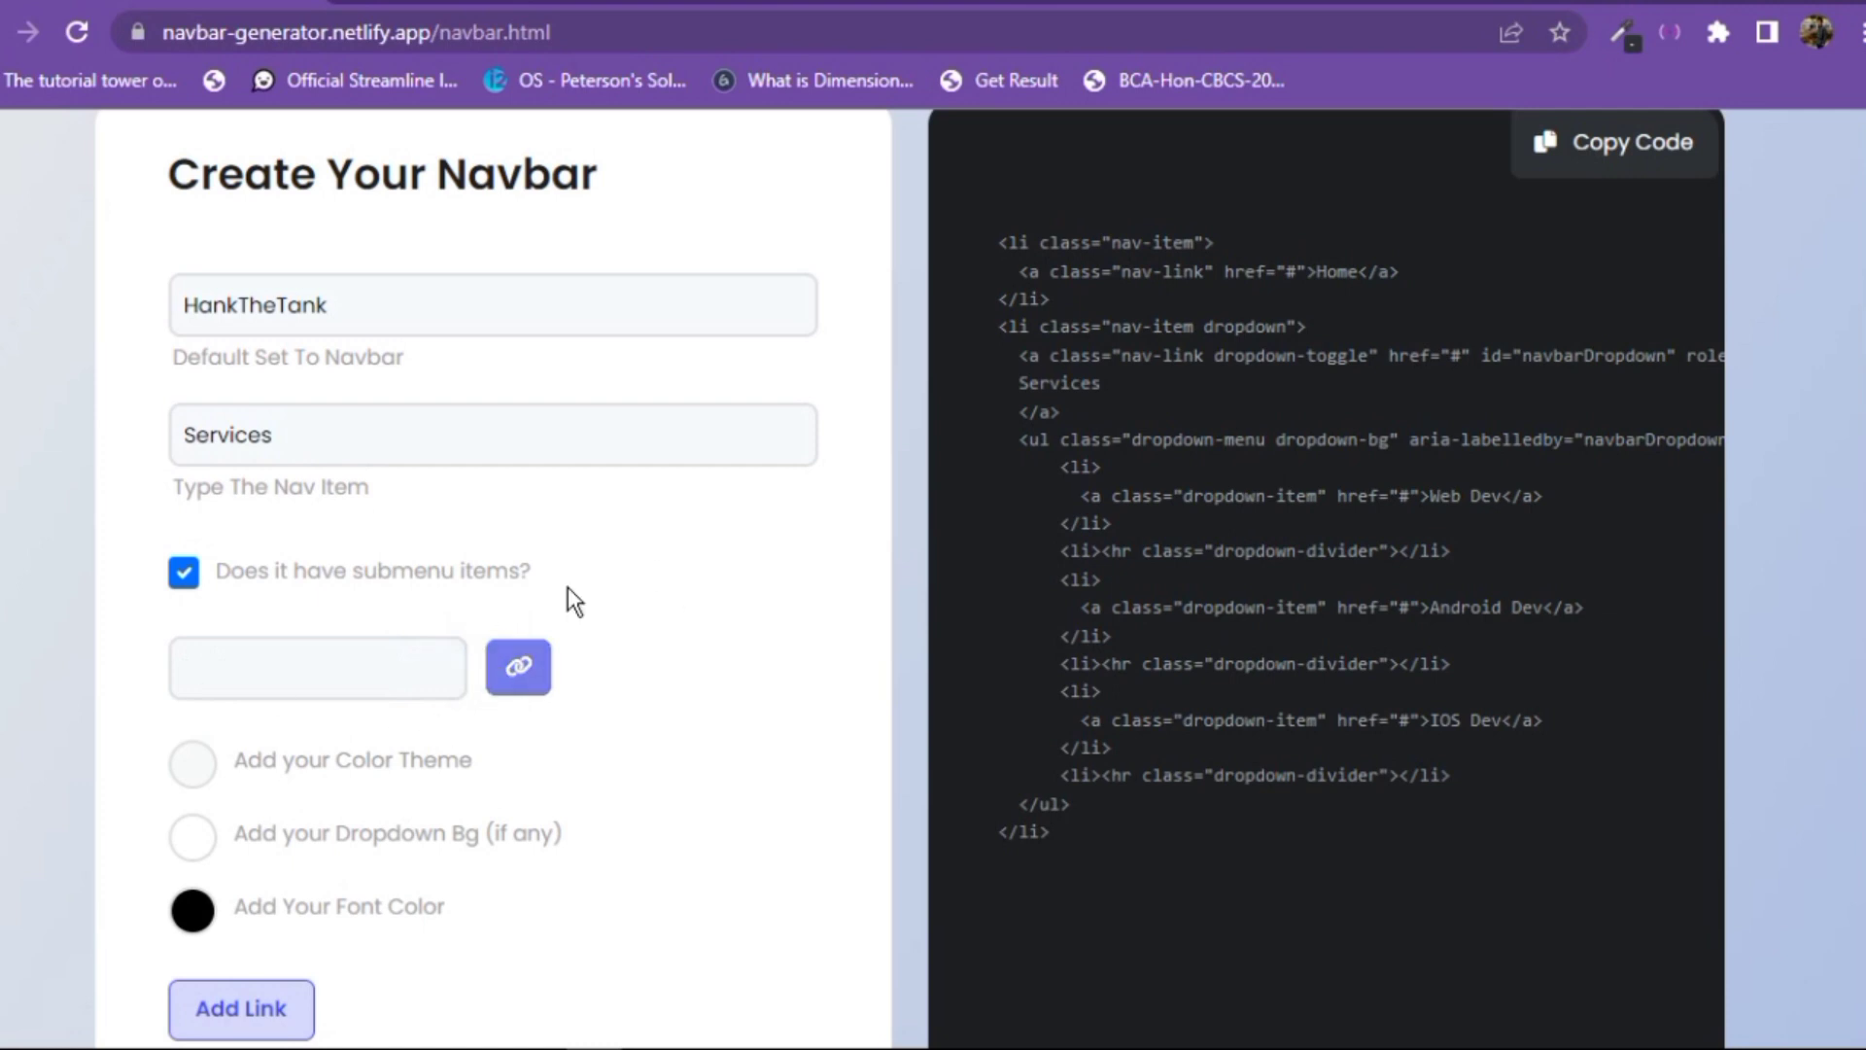
pyautogui.scroll(-3, 568, 587)
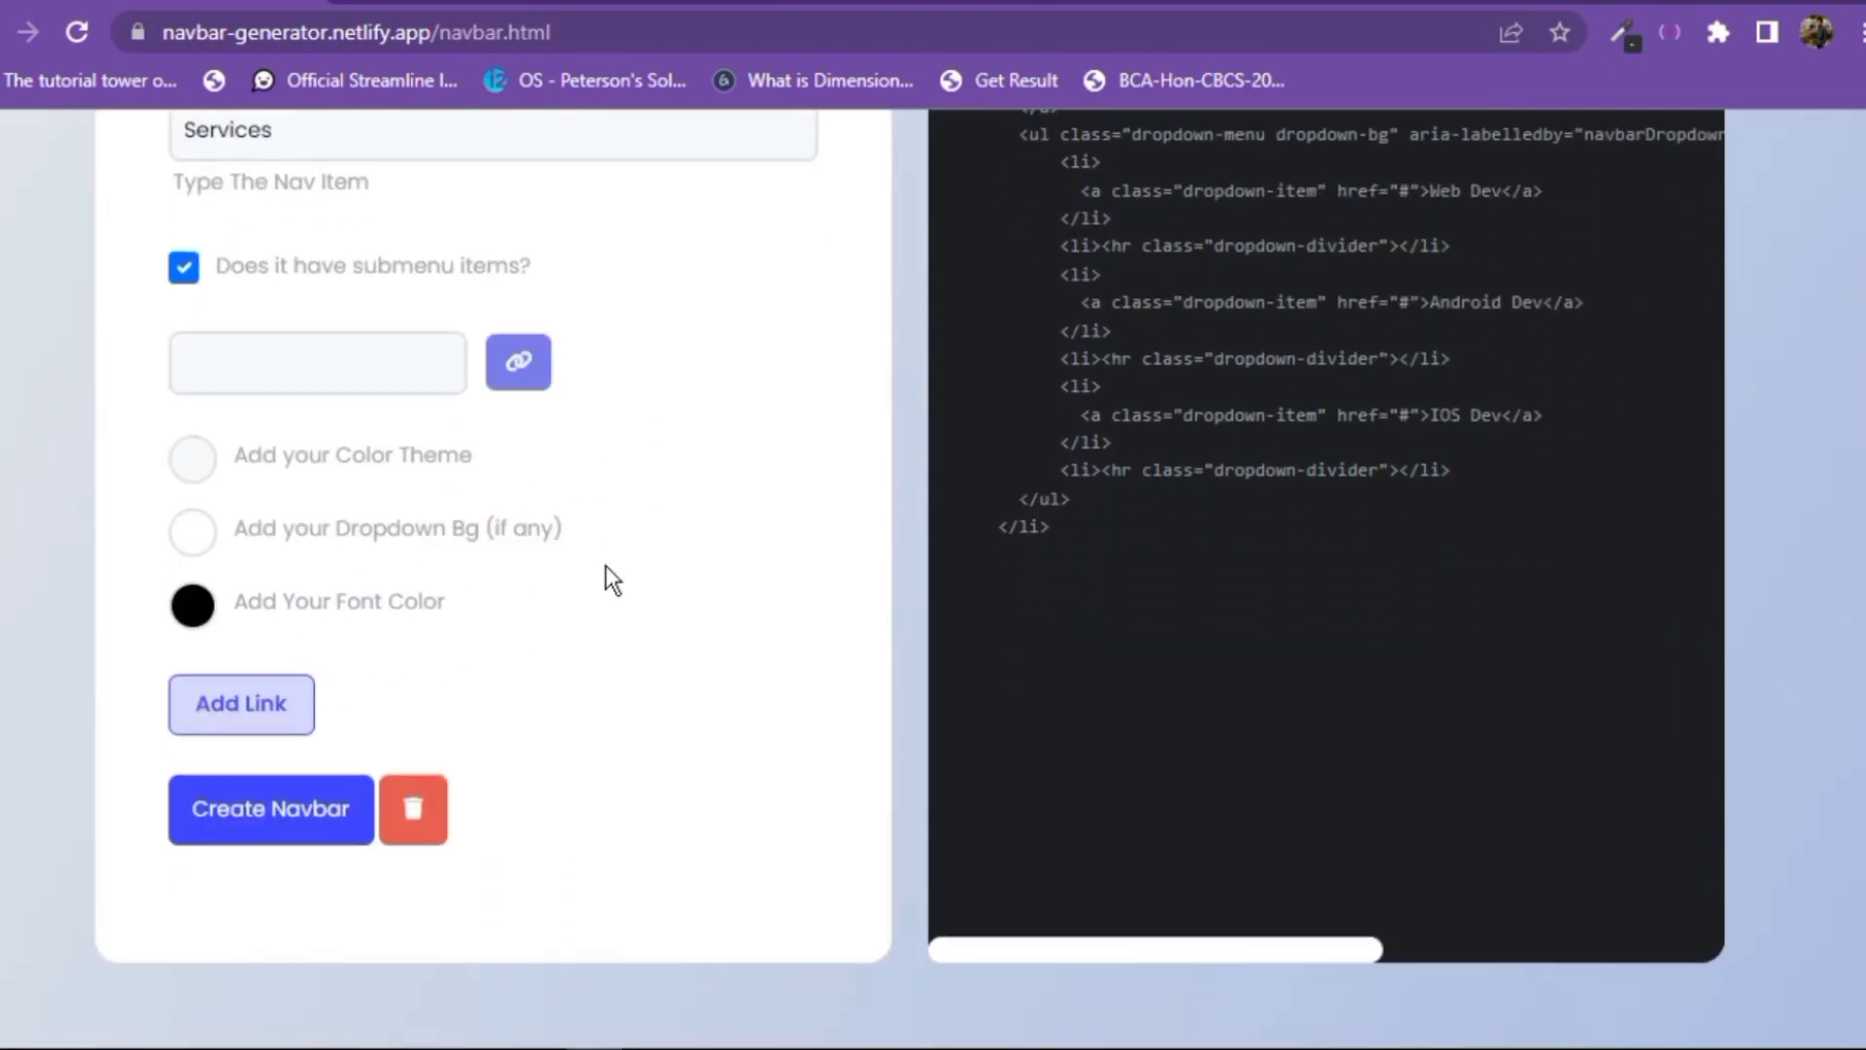
pyautogui.click(261, 714)
# - Add an About navigation link with submenu items disabled
pyautogui.scroll(3, 556, 651)
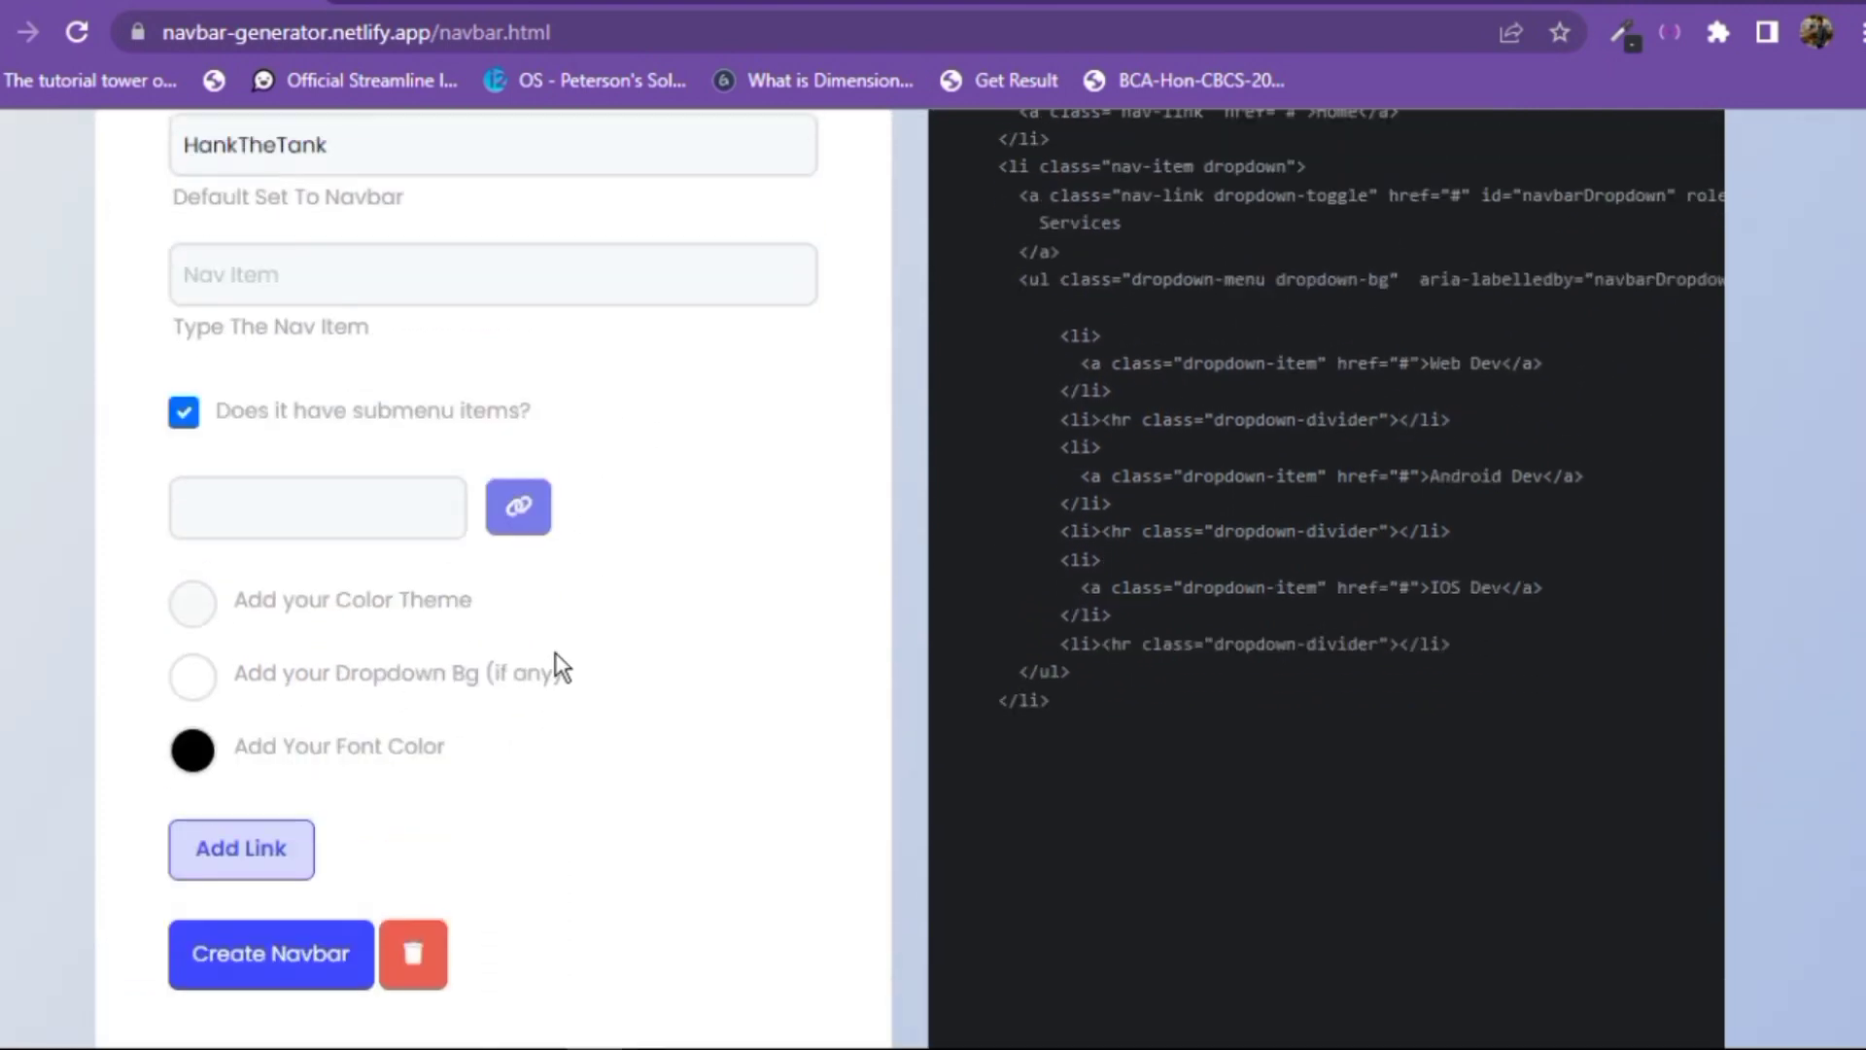
pyautogui.click(404, 431)
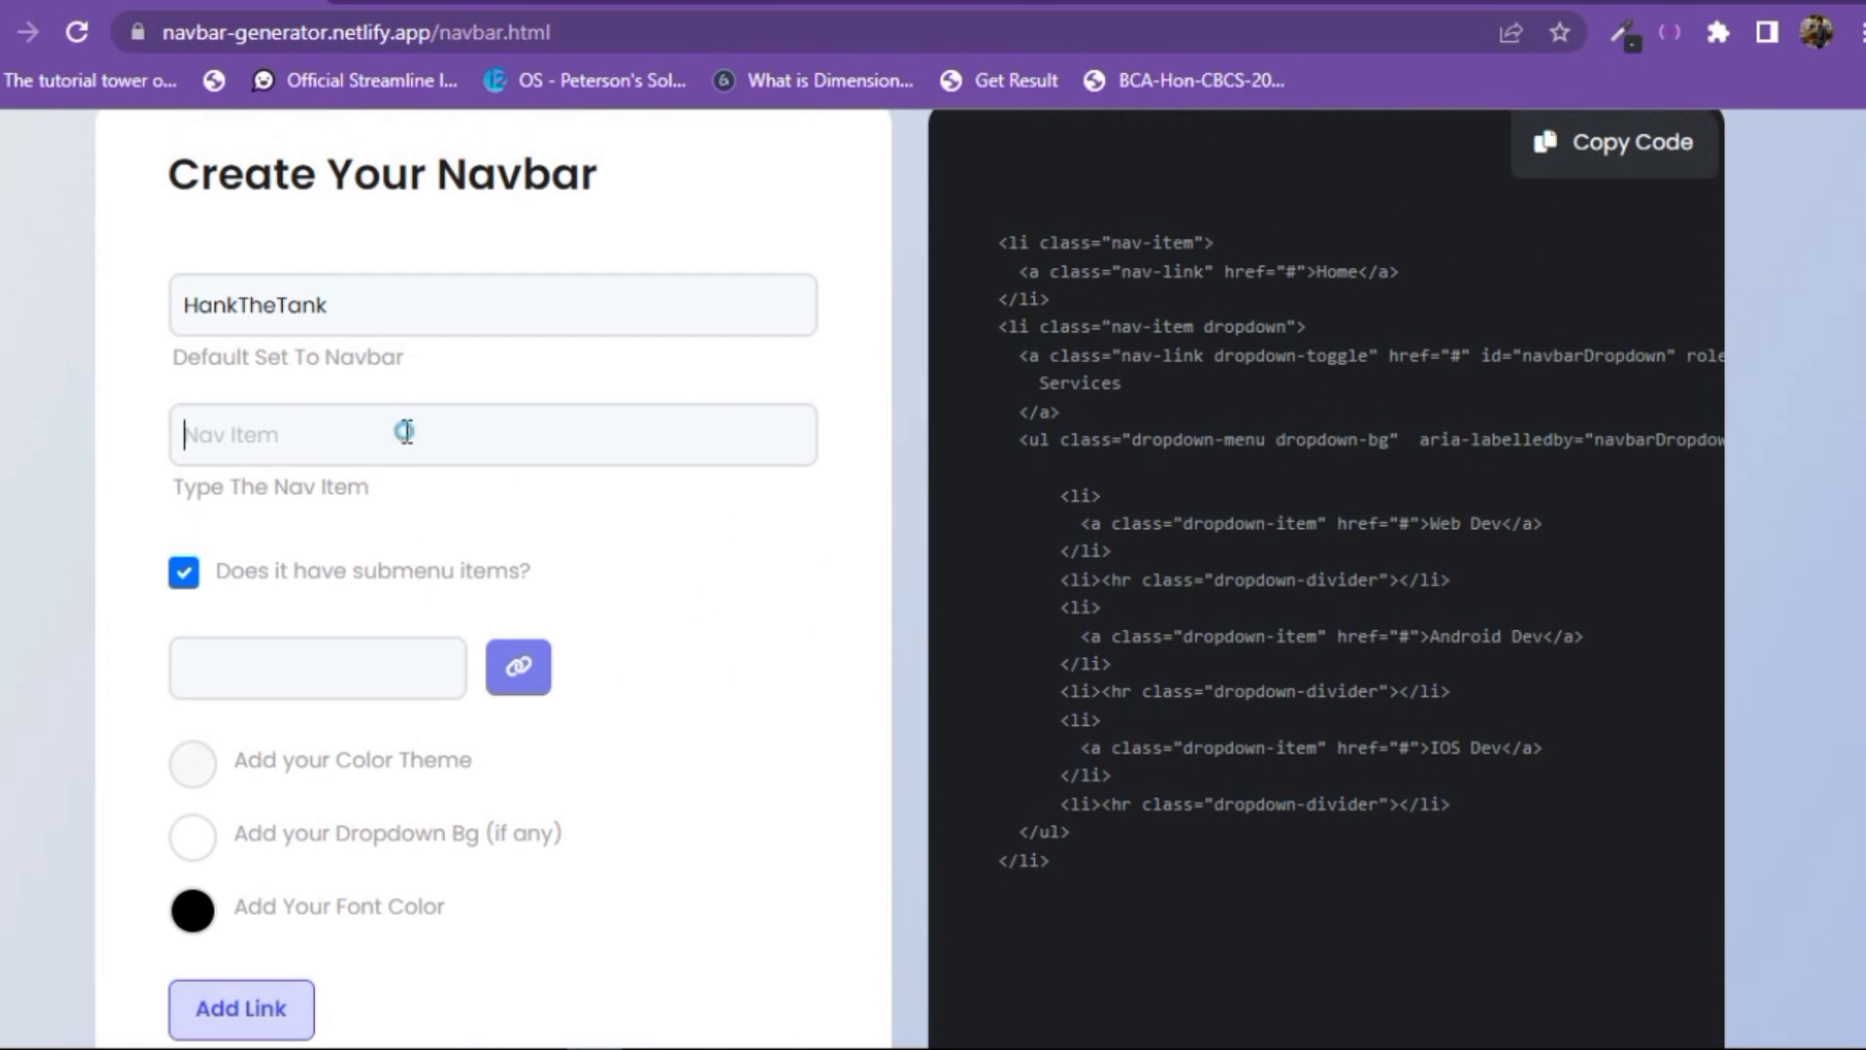
pyautogui.write('About')
pyautogui.scroll(-2, 320, 602)
pyautogui.click(269, 851)
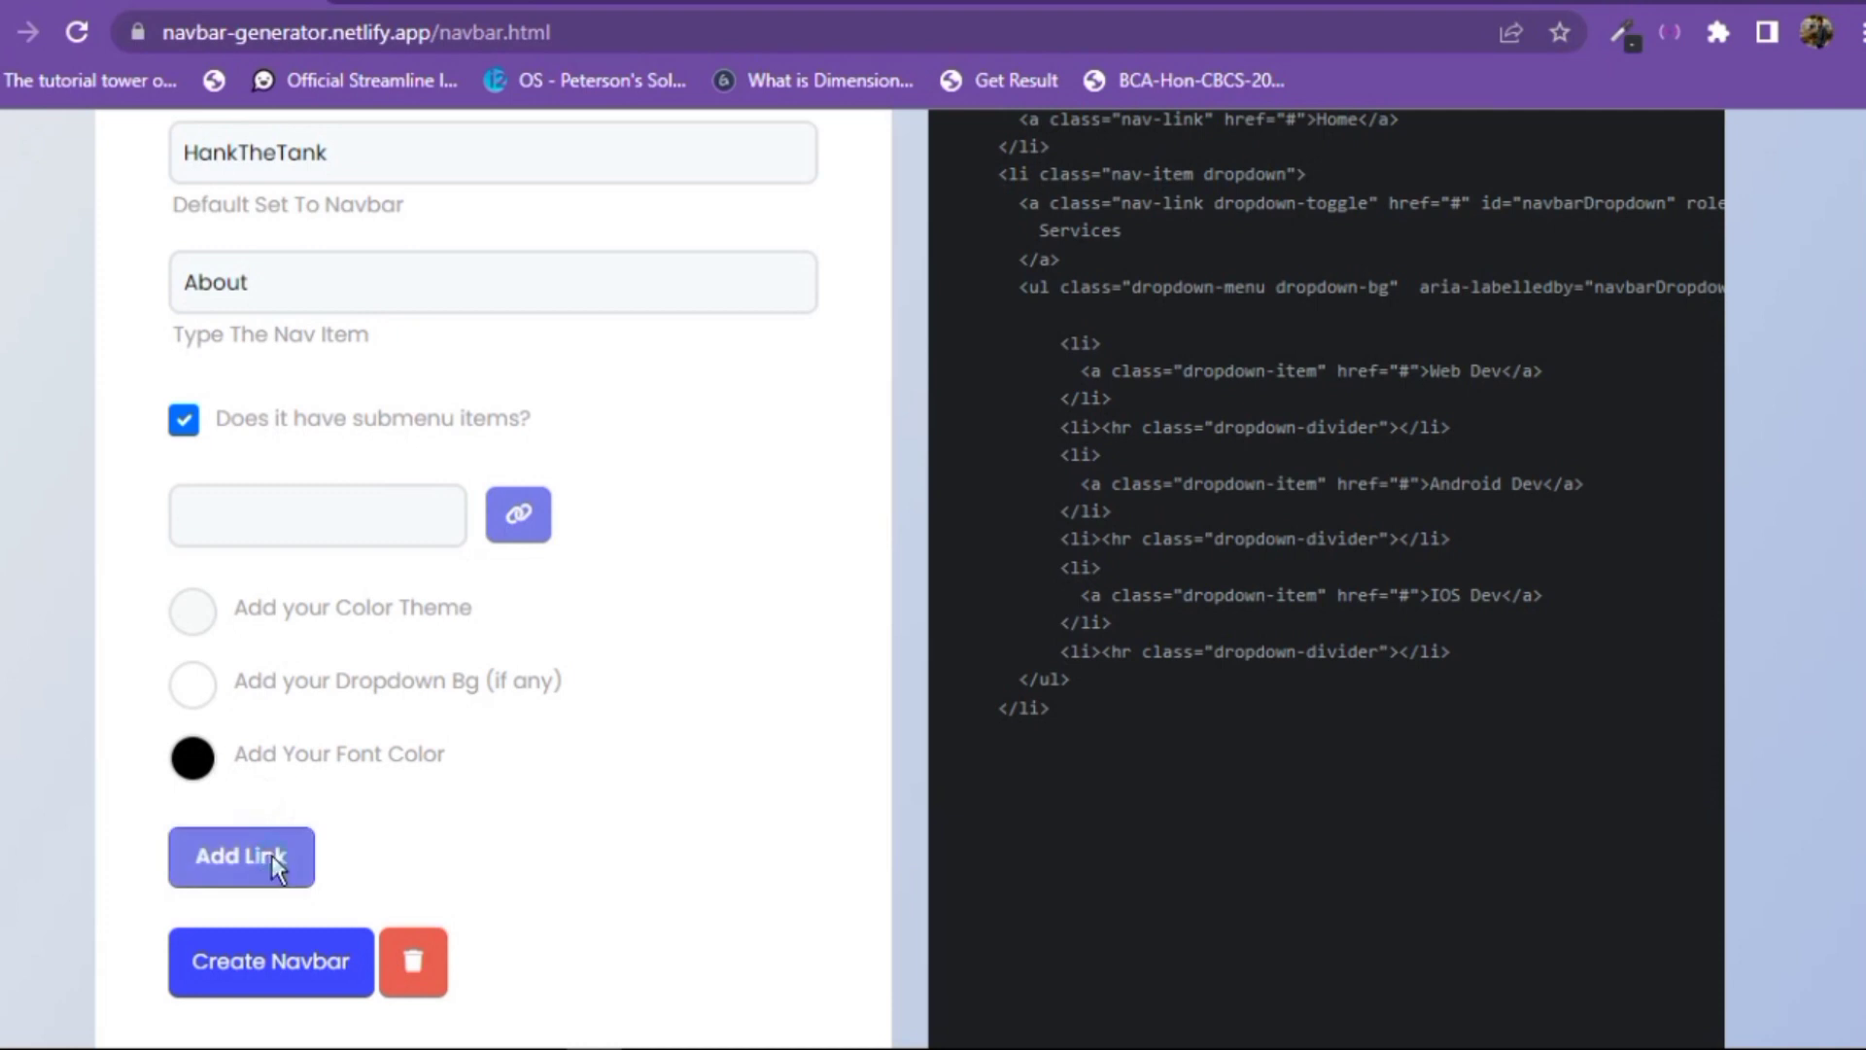
pyautogui.click(1832, 217)
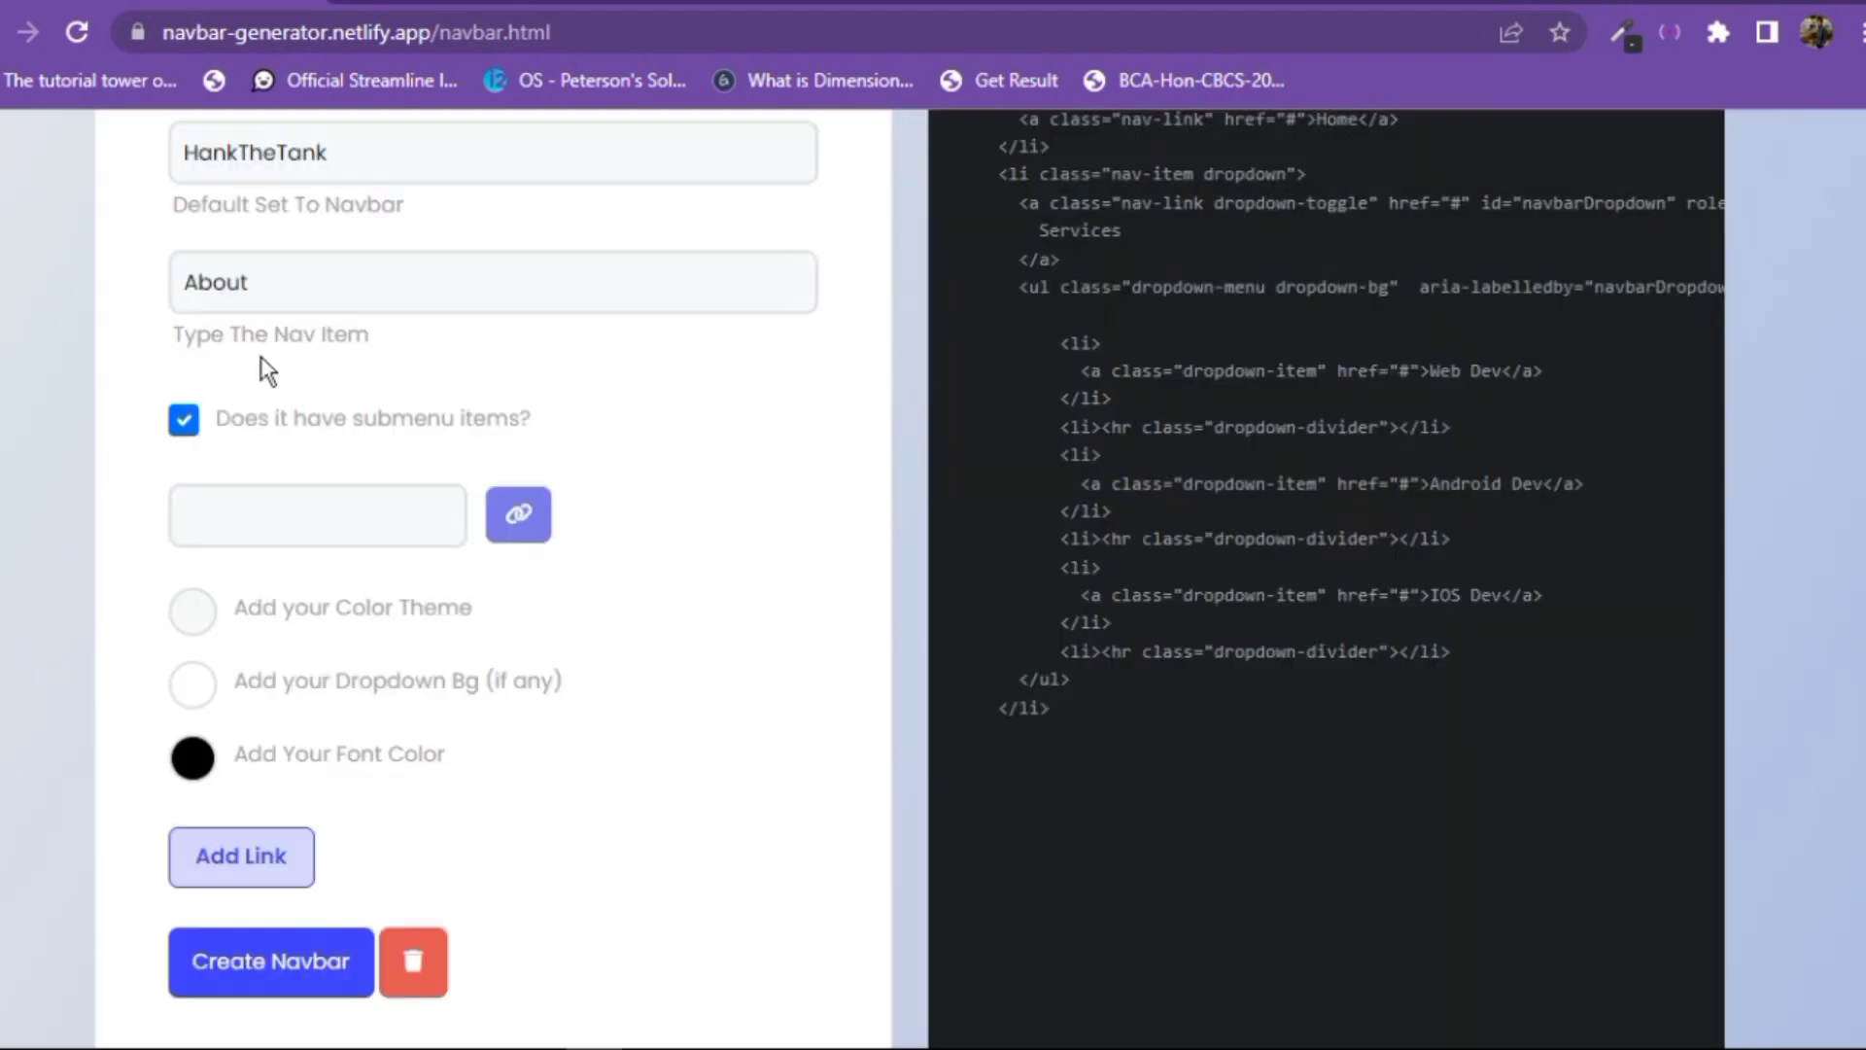
pyautogui.click(185, 420)
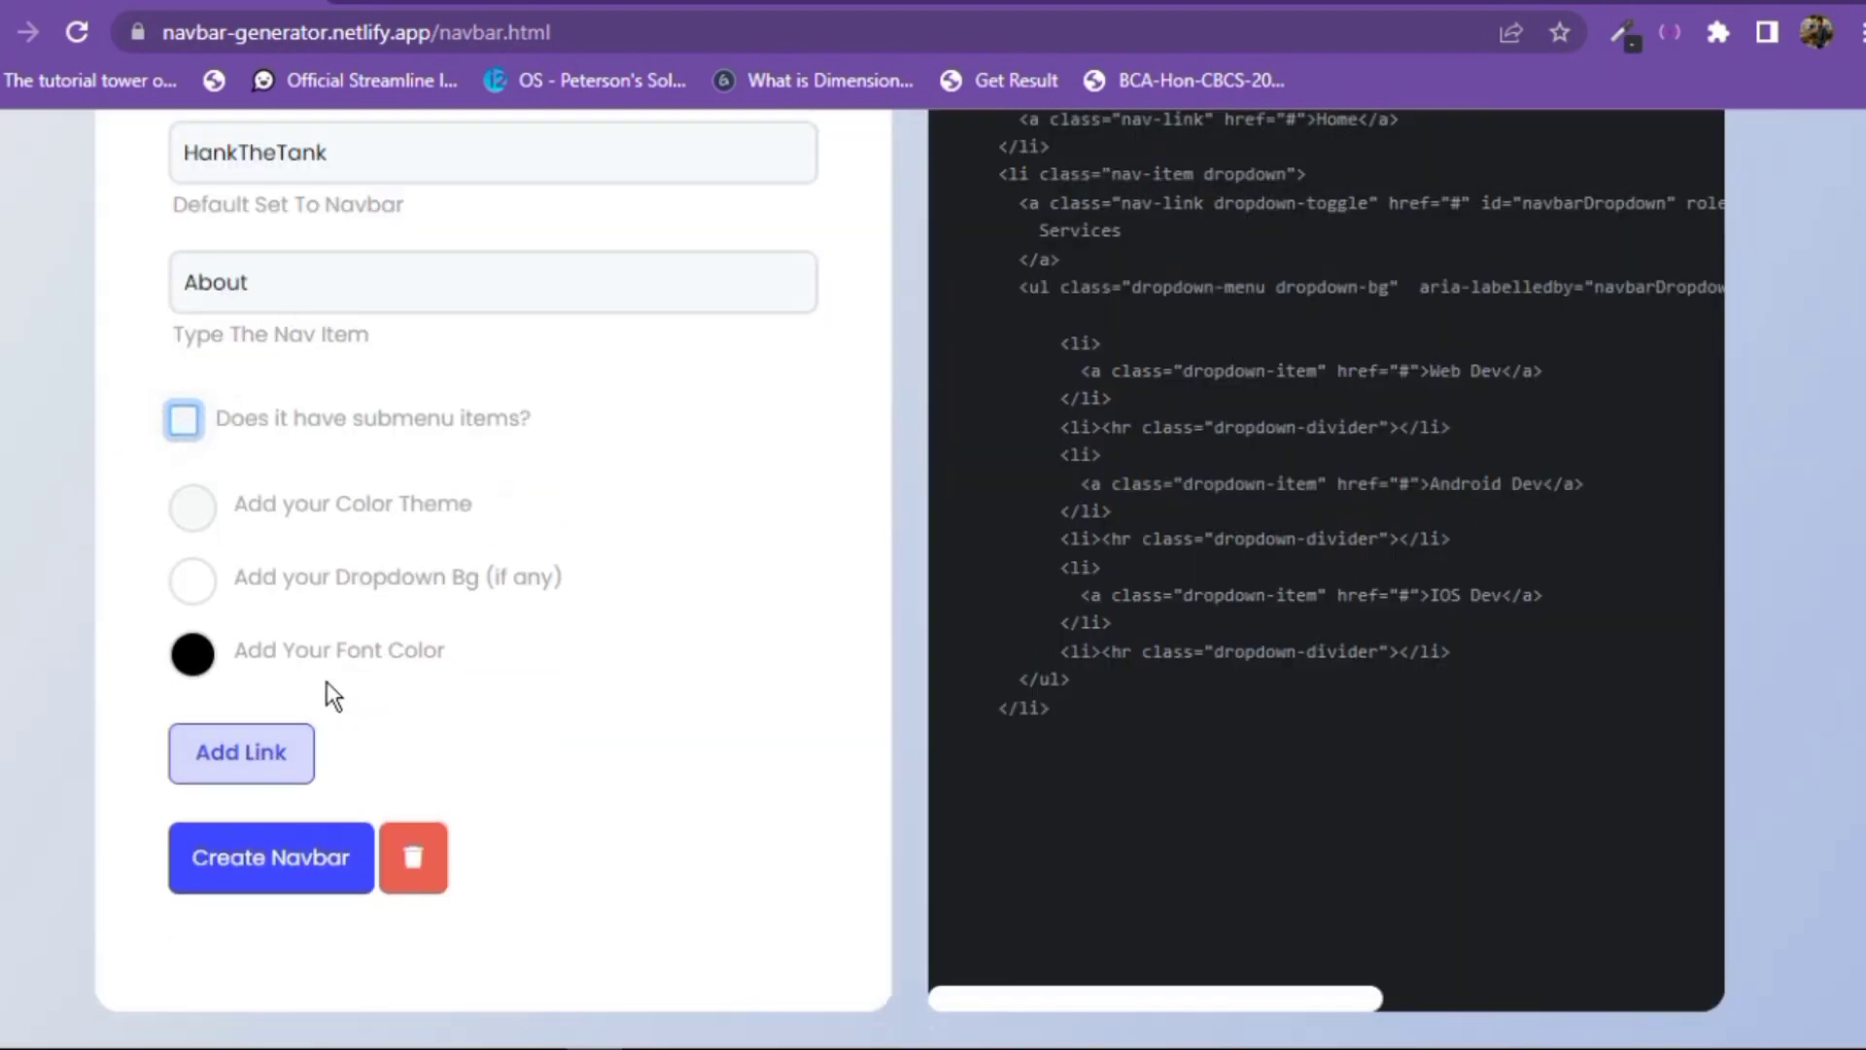
pyautogui.click(250, 763)
# - Add a Contact navigation link without submenu items
pyautogui.scroll(2, 467, 649)
pyautogui.click(478, 433)
pyautogui.write('C')
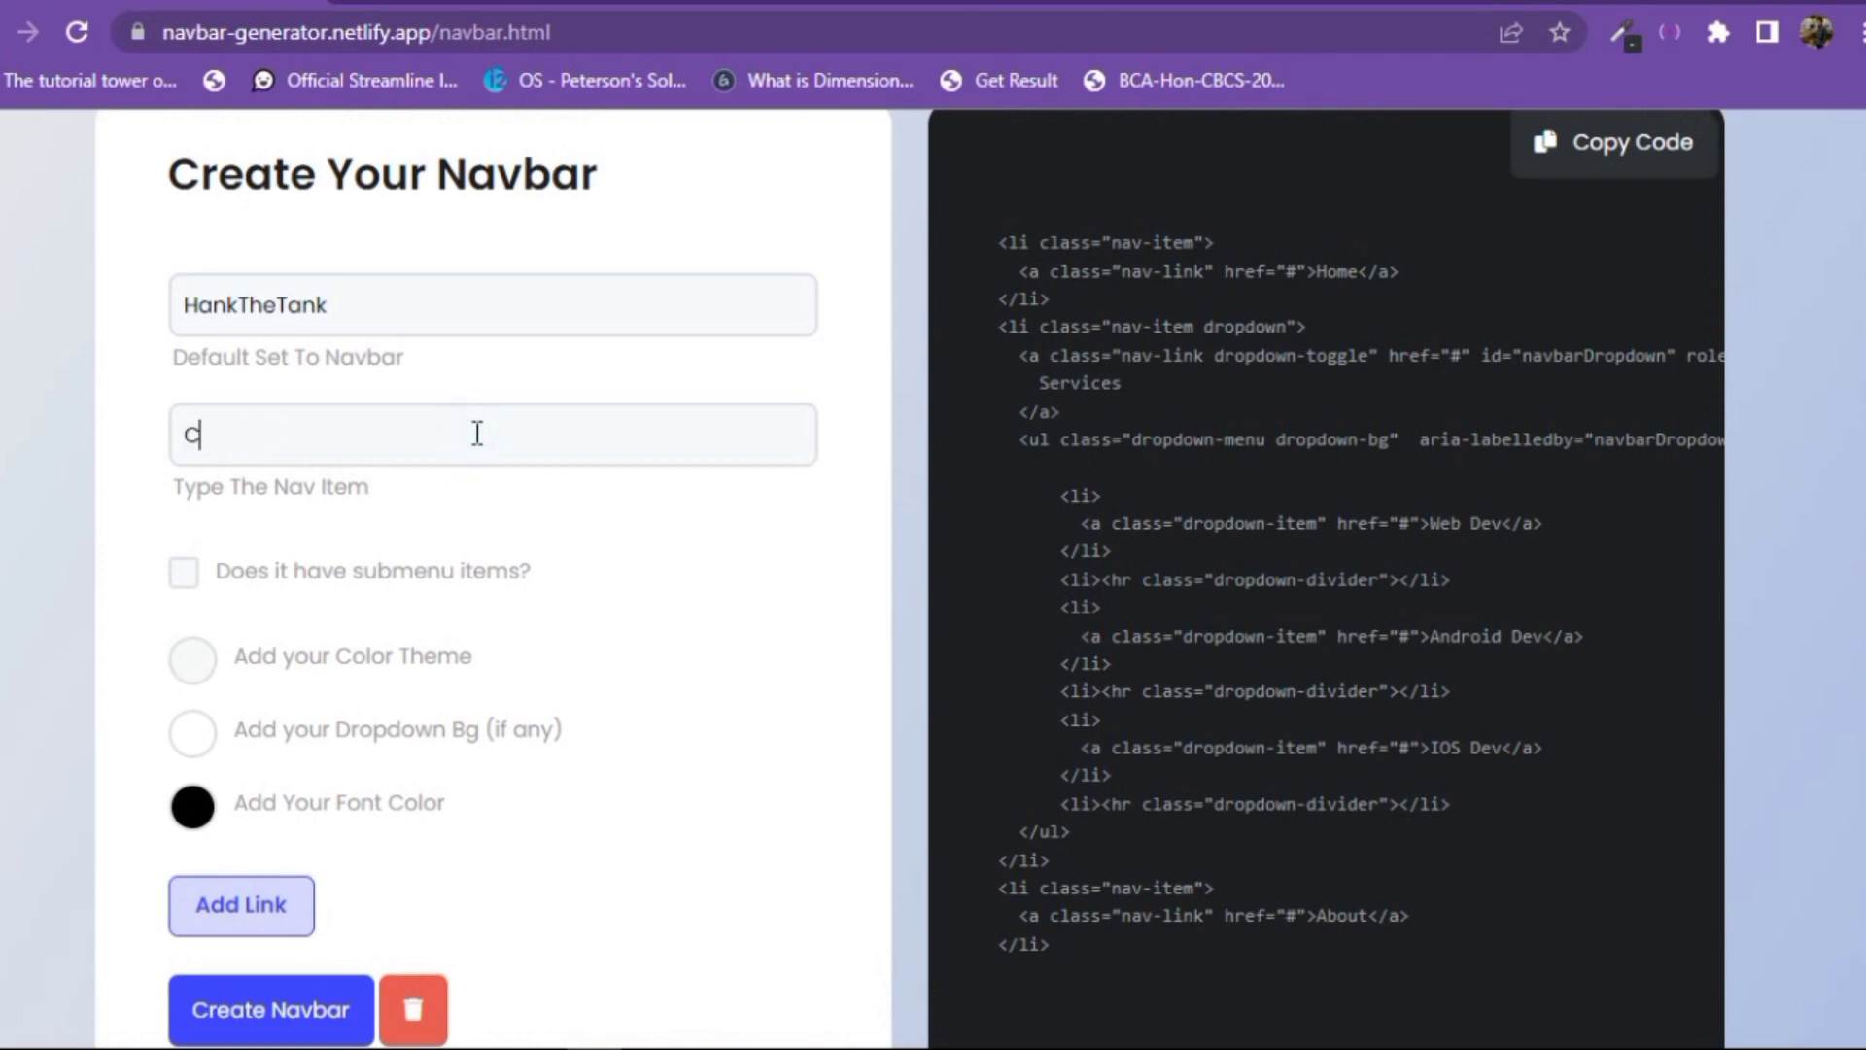
pyautogui.write('ontact')
pyautogui.click(249, 907)
pyautogui.scroll(3, 453, 614)
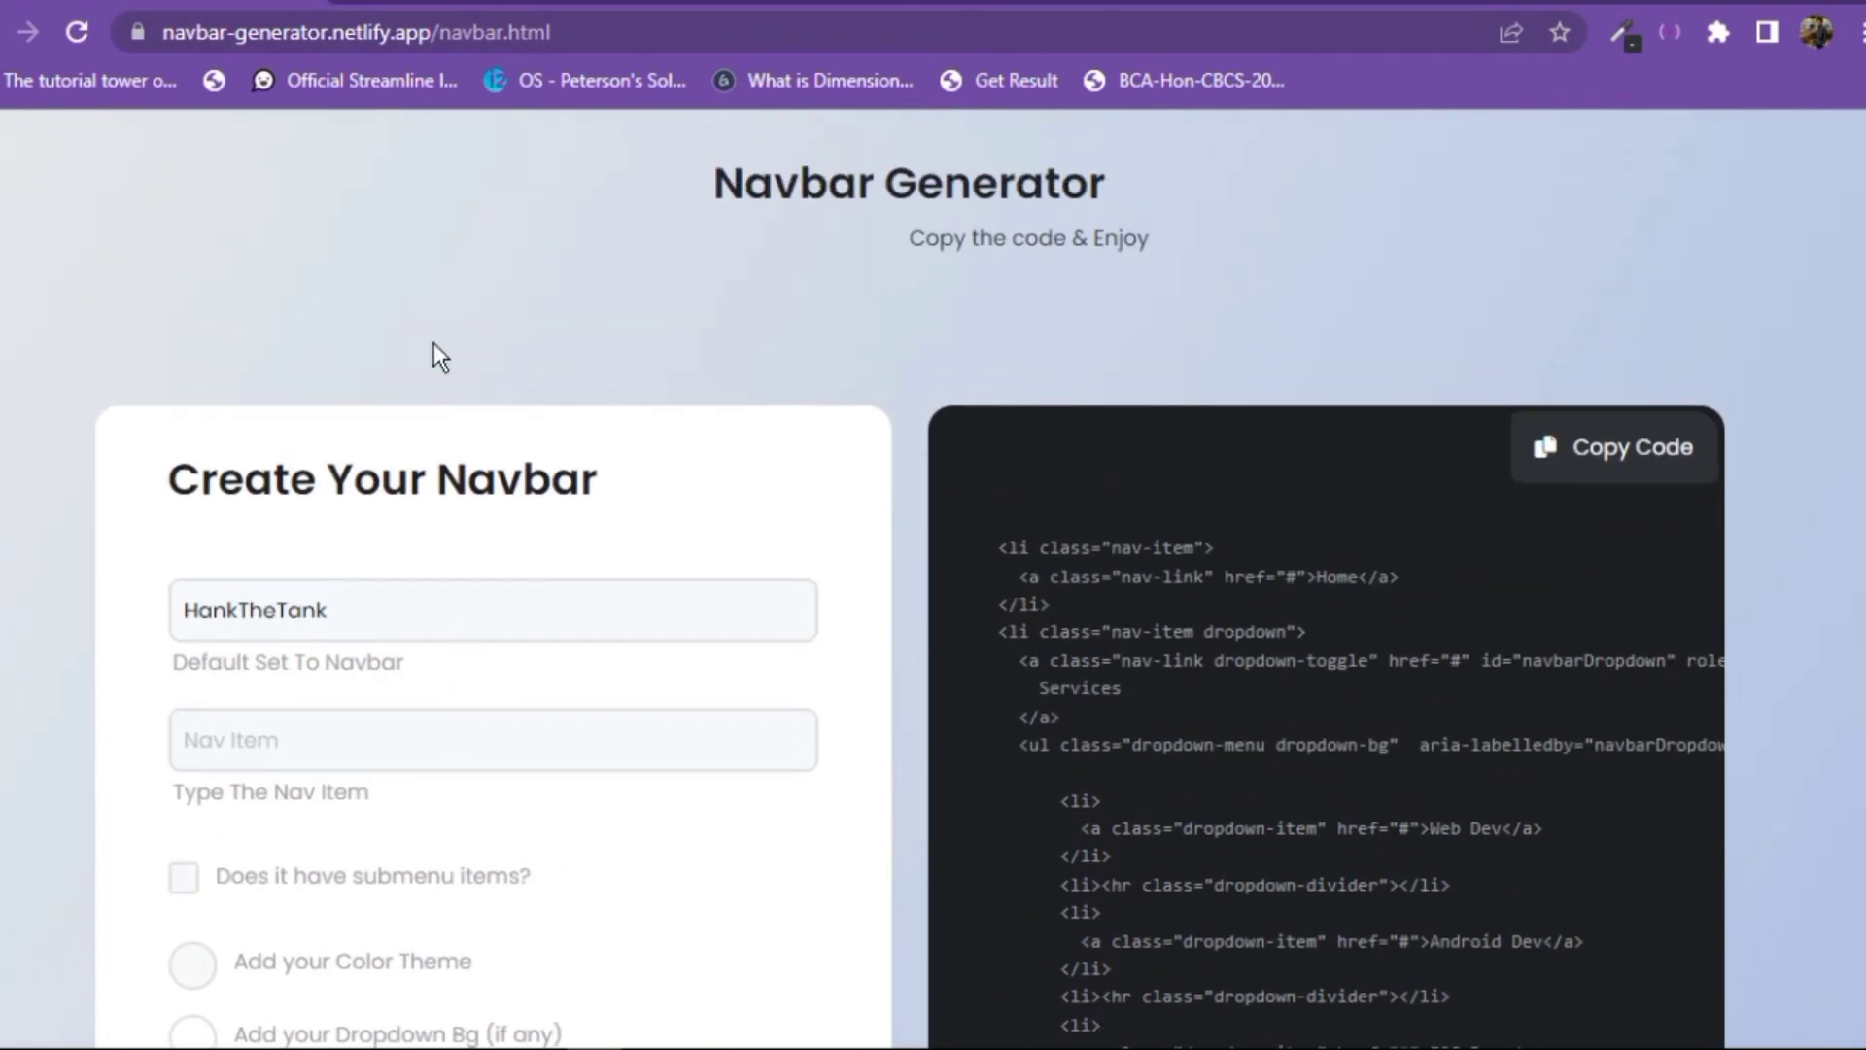
# - Set the navbar's color theme to a light blue
pyautogui.scroll(-4, 633, 463)
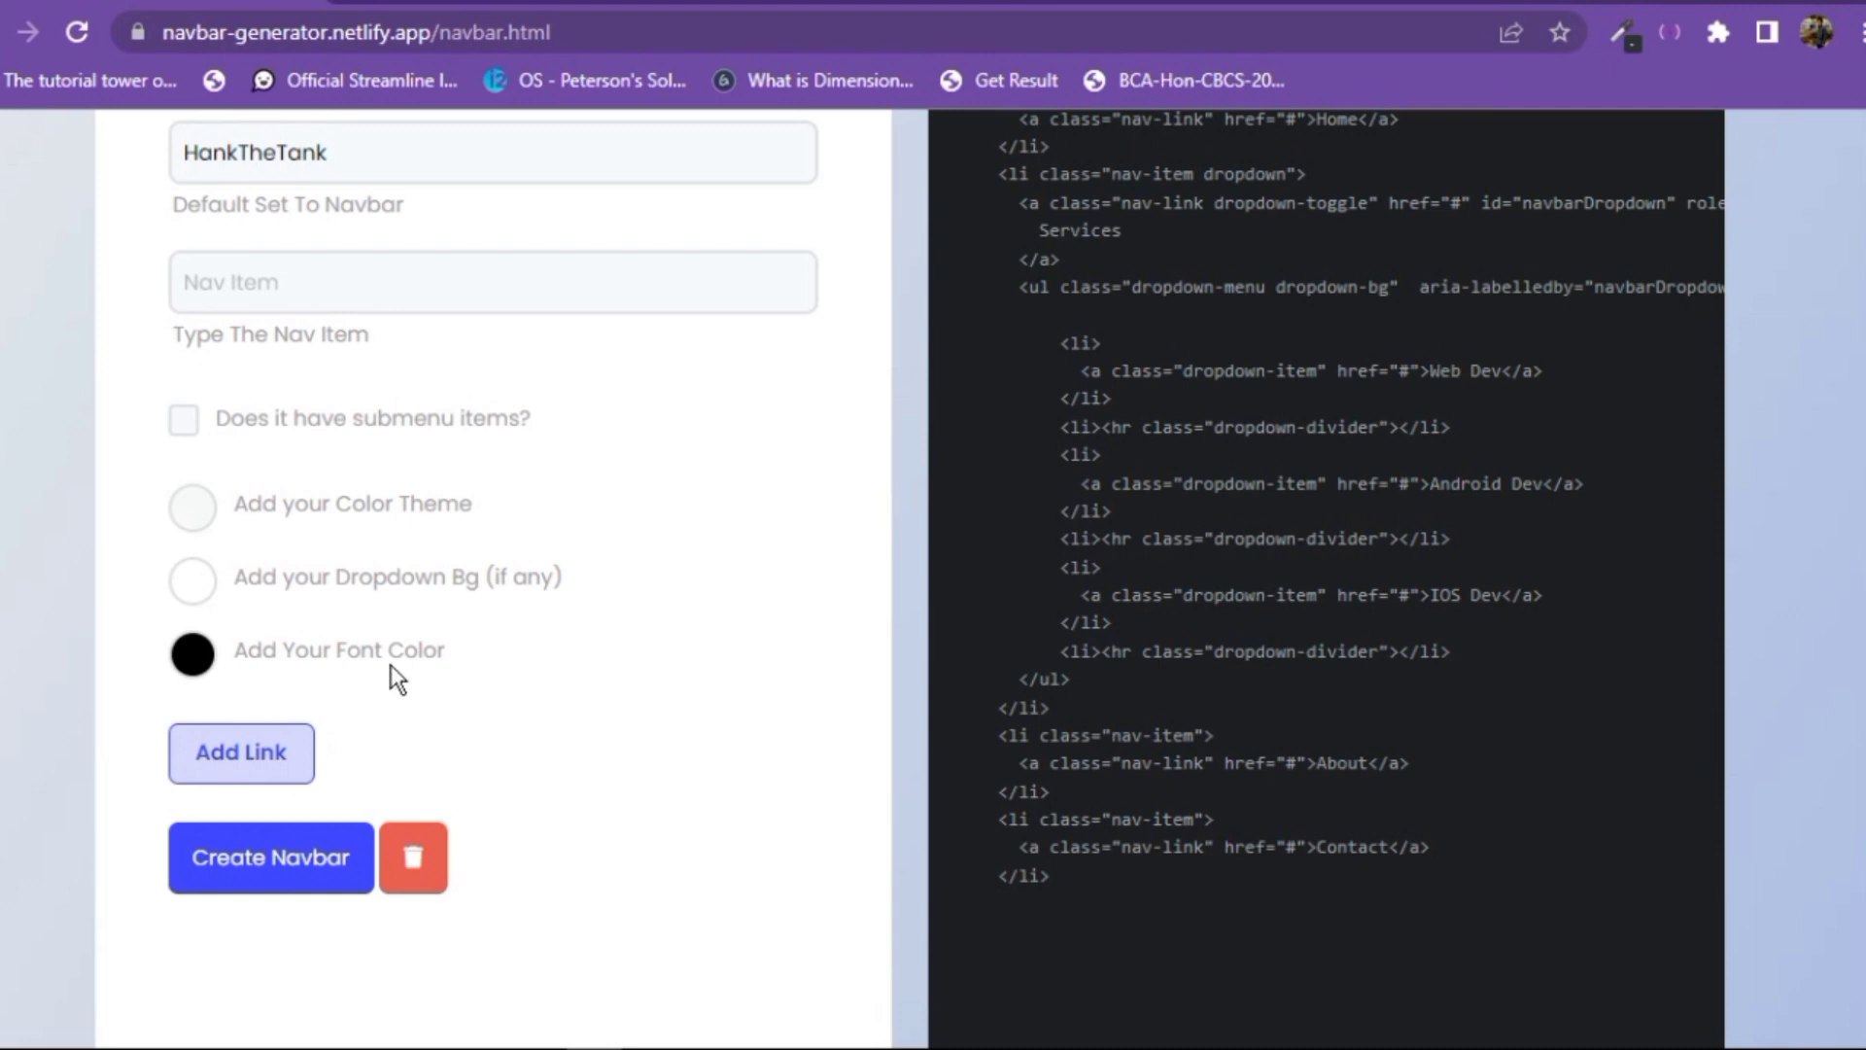
pyautogui.click(196, 506)
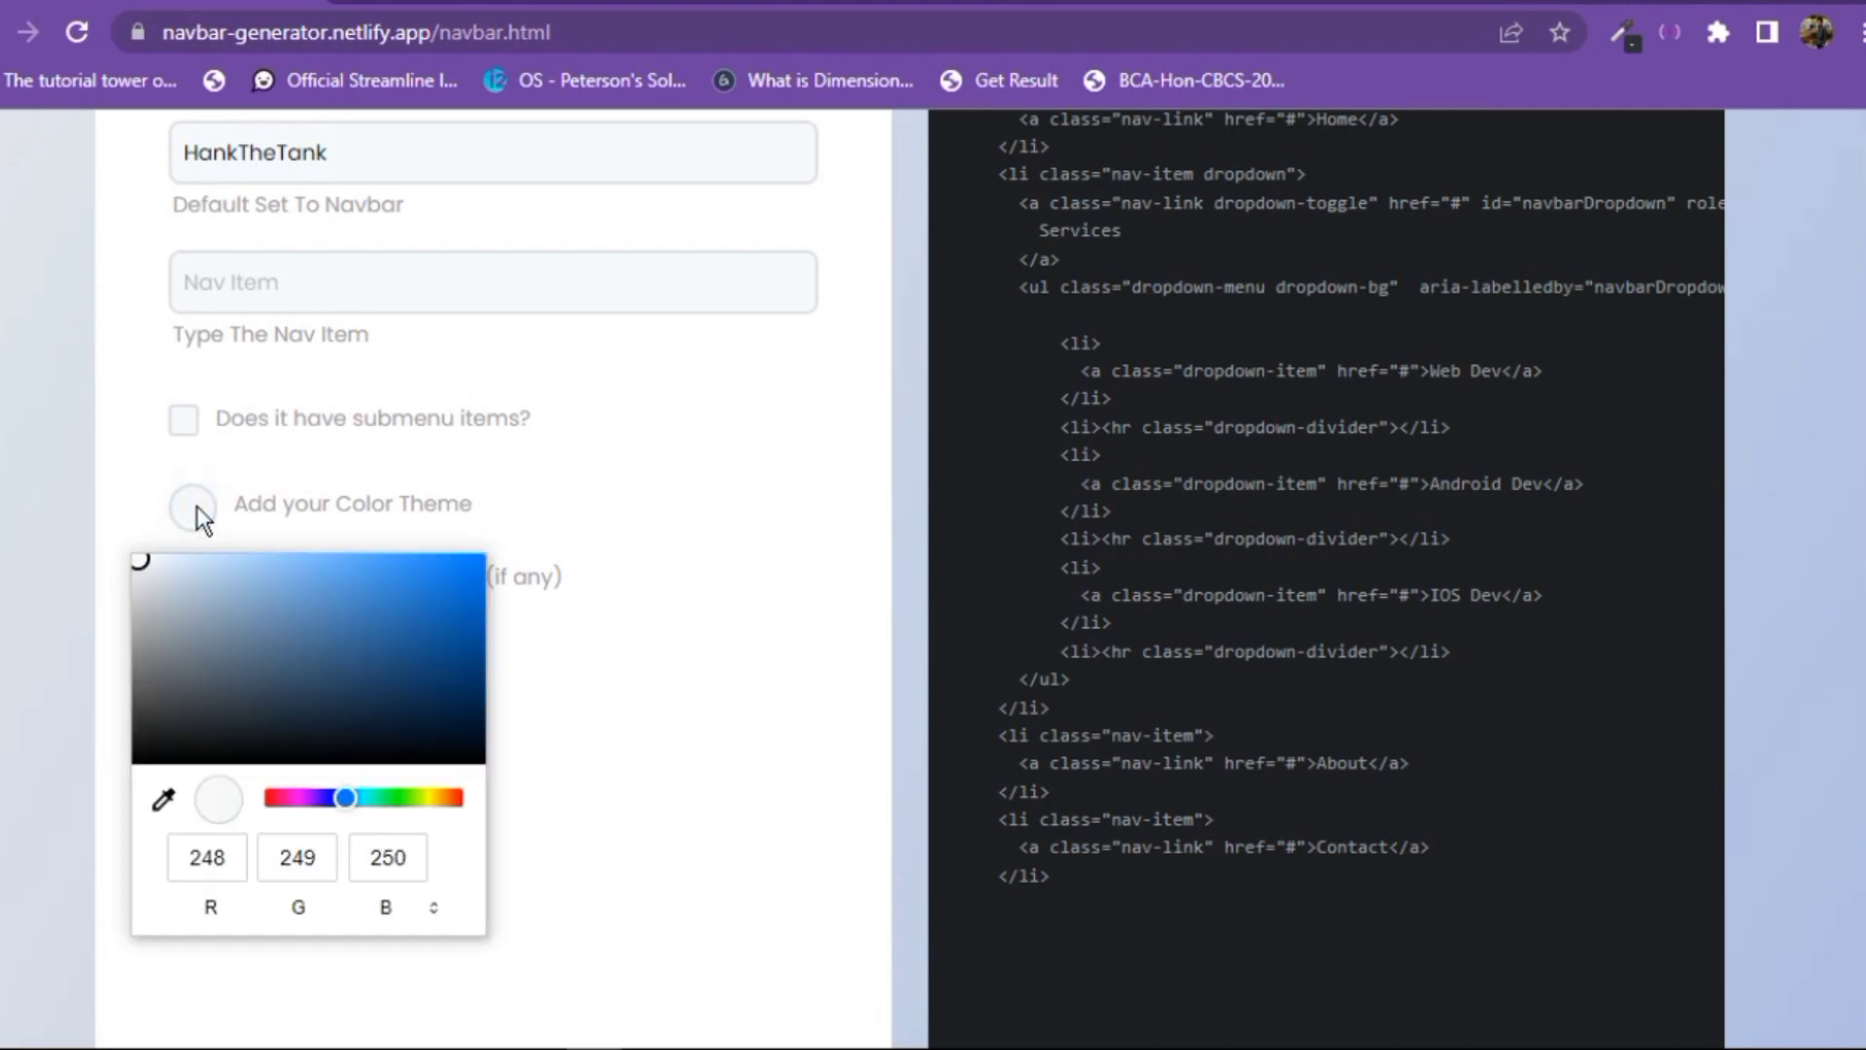
pyautogui.moveTo(171, 585); pyautogui.dragTo(383, 556)
pyautogui.click(631, 461)
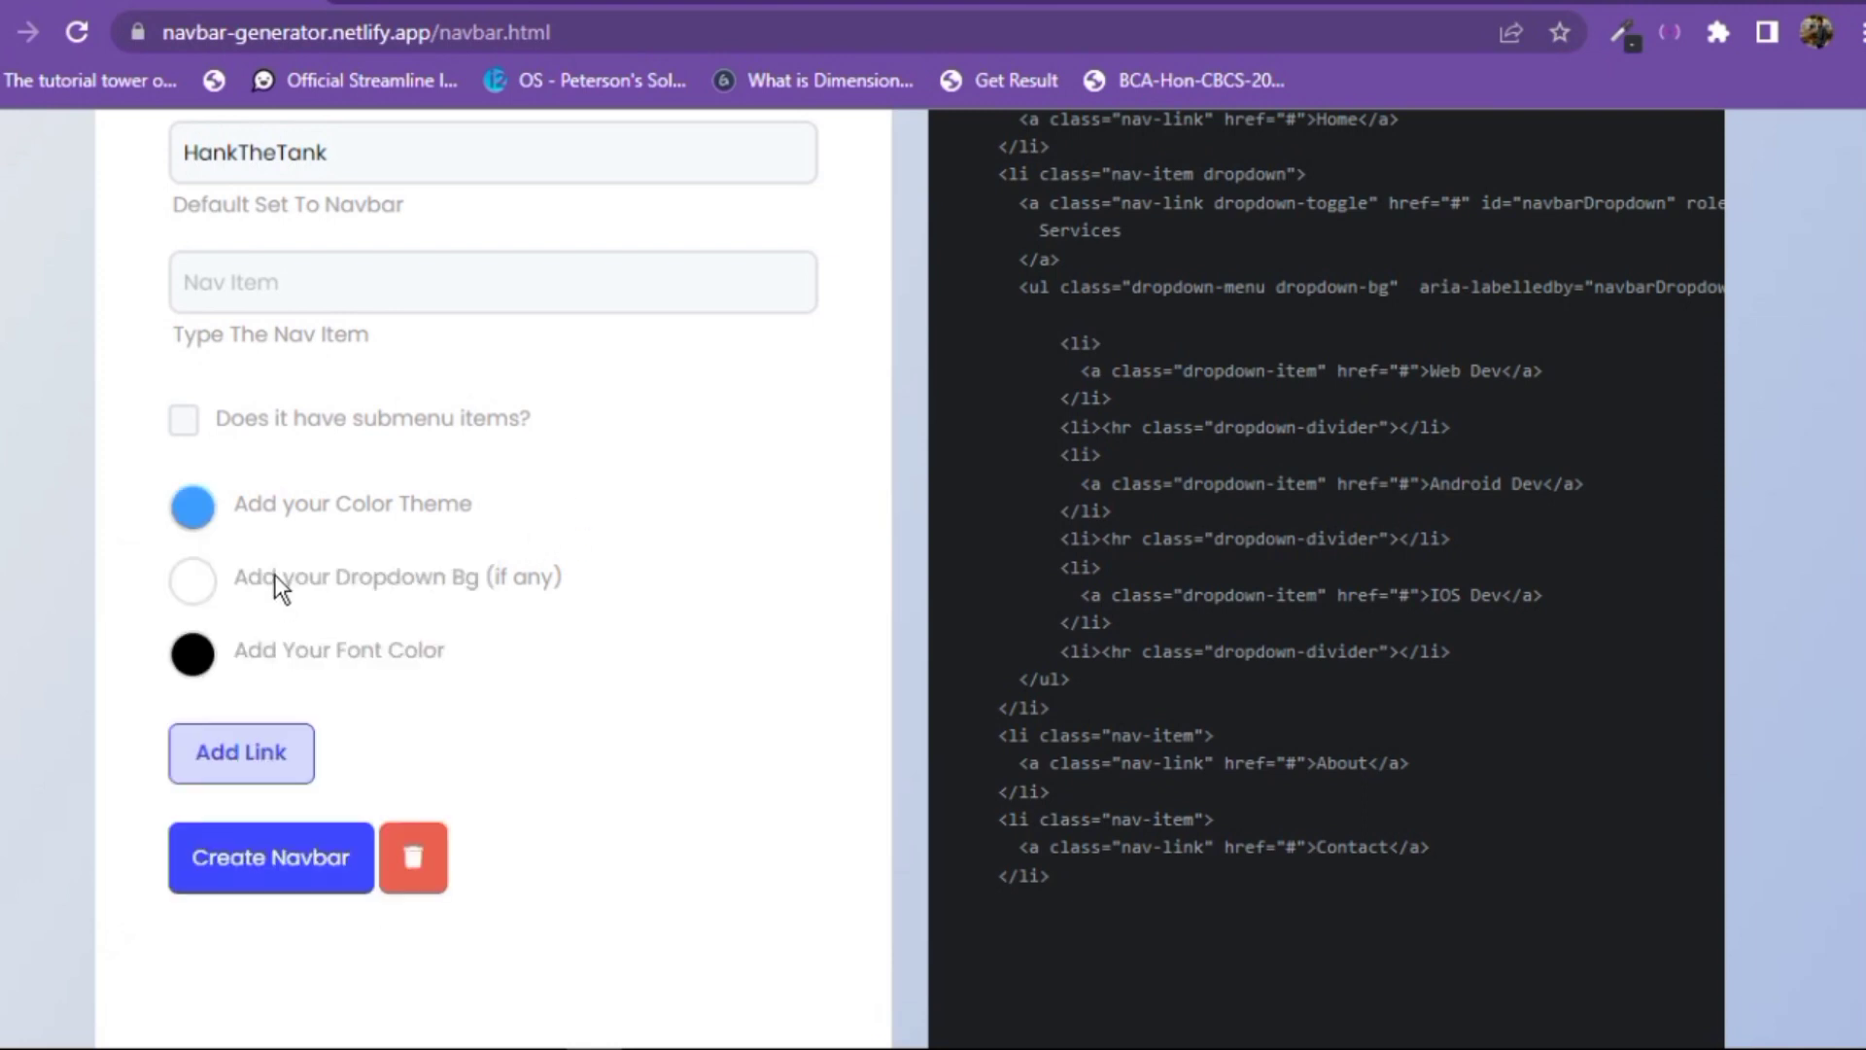
# - Set the dropdown background to a bright light blue close to the color theme
pyautogui.click(192, 583)
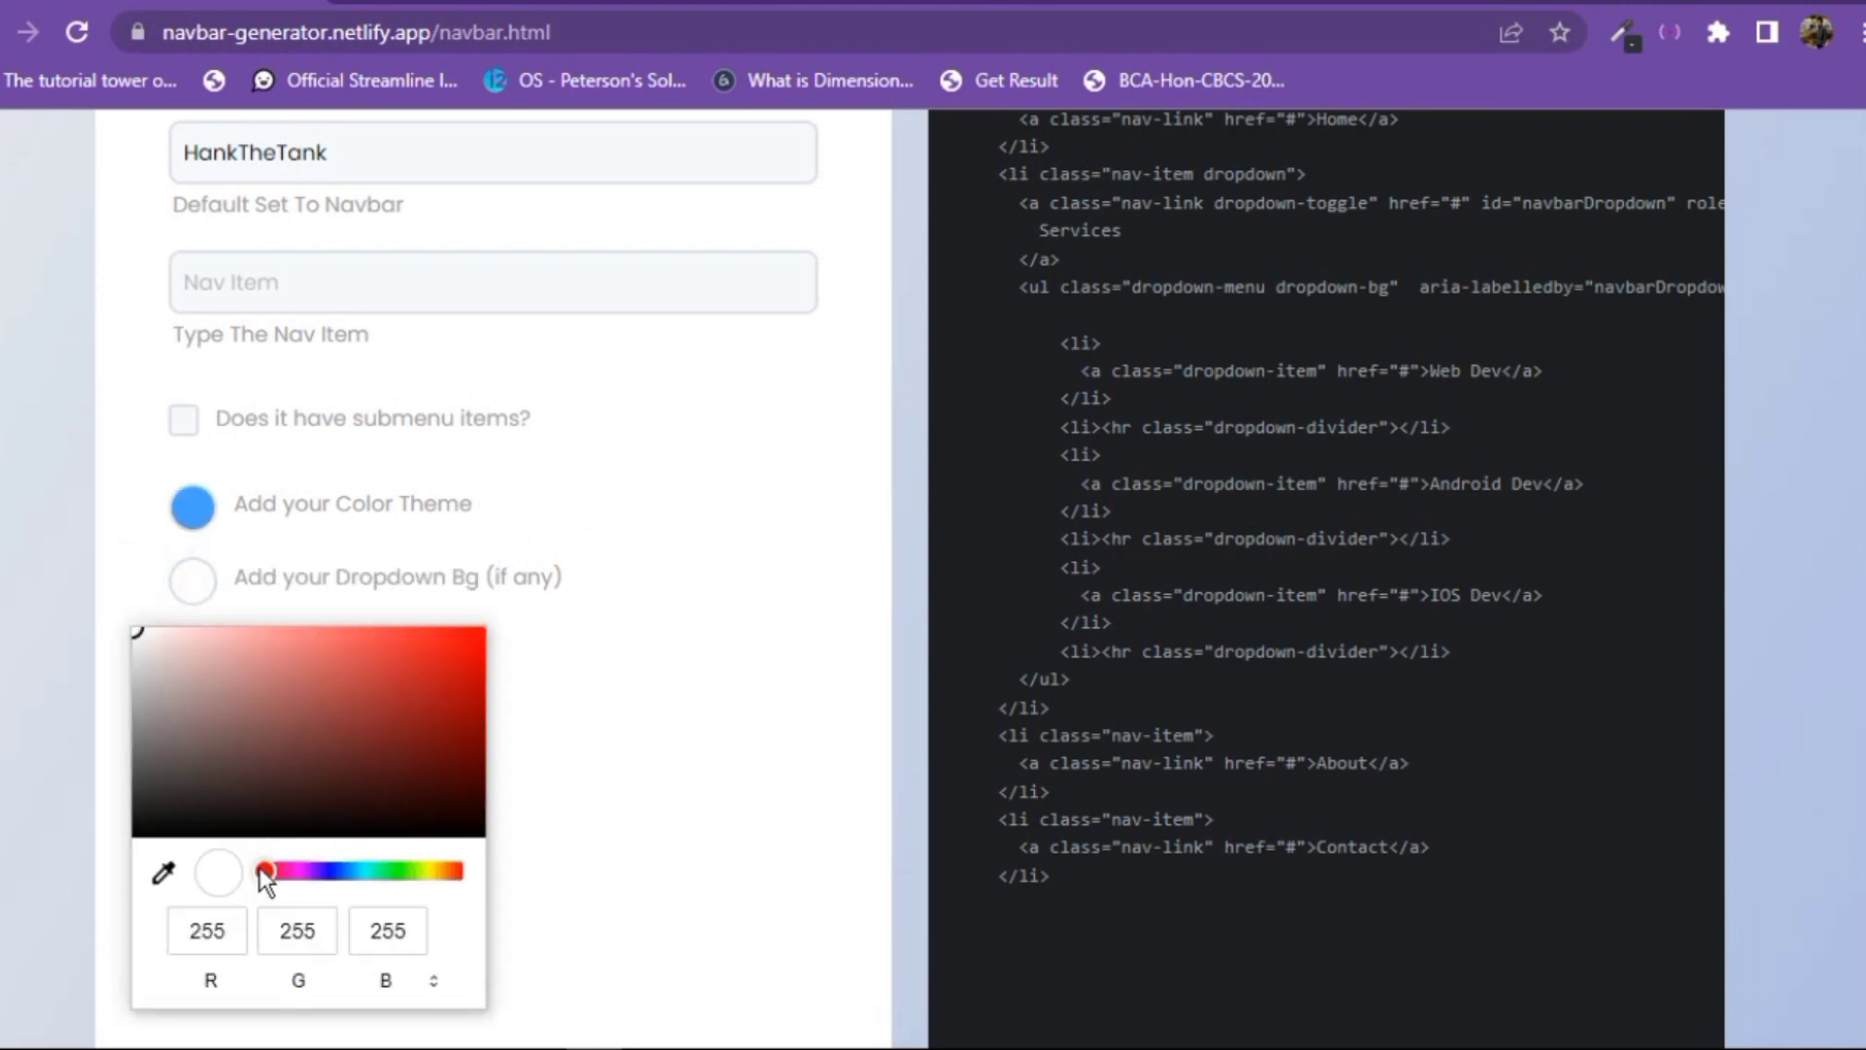
pyautogui.moveTo(265, 870); pyautogui.dragTo(330, 870)
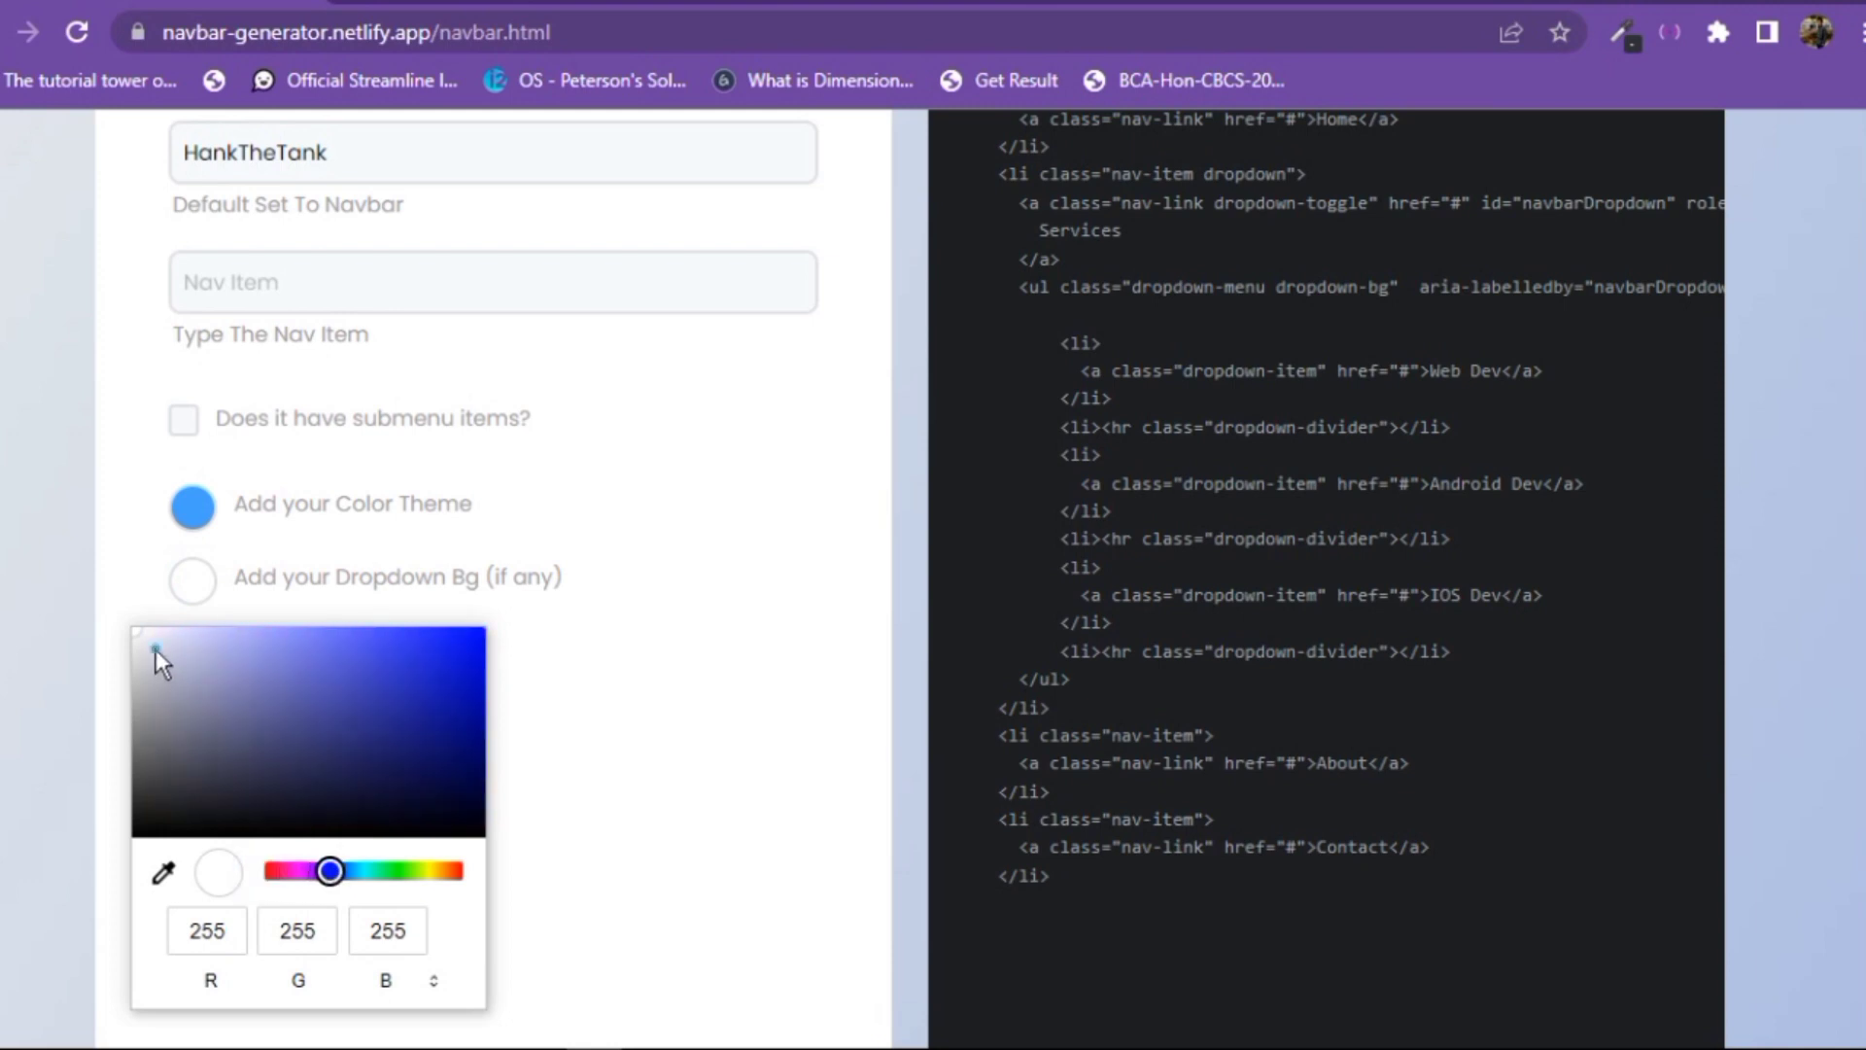
pyautogui.moveTo(156, 649); pyautogui.dragTo(400, 645)
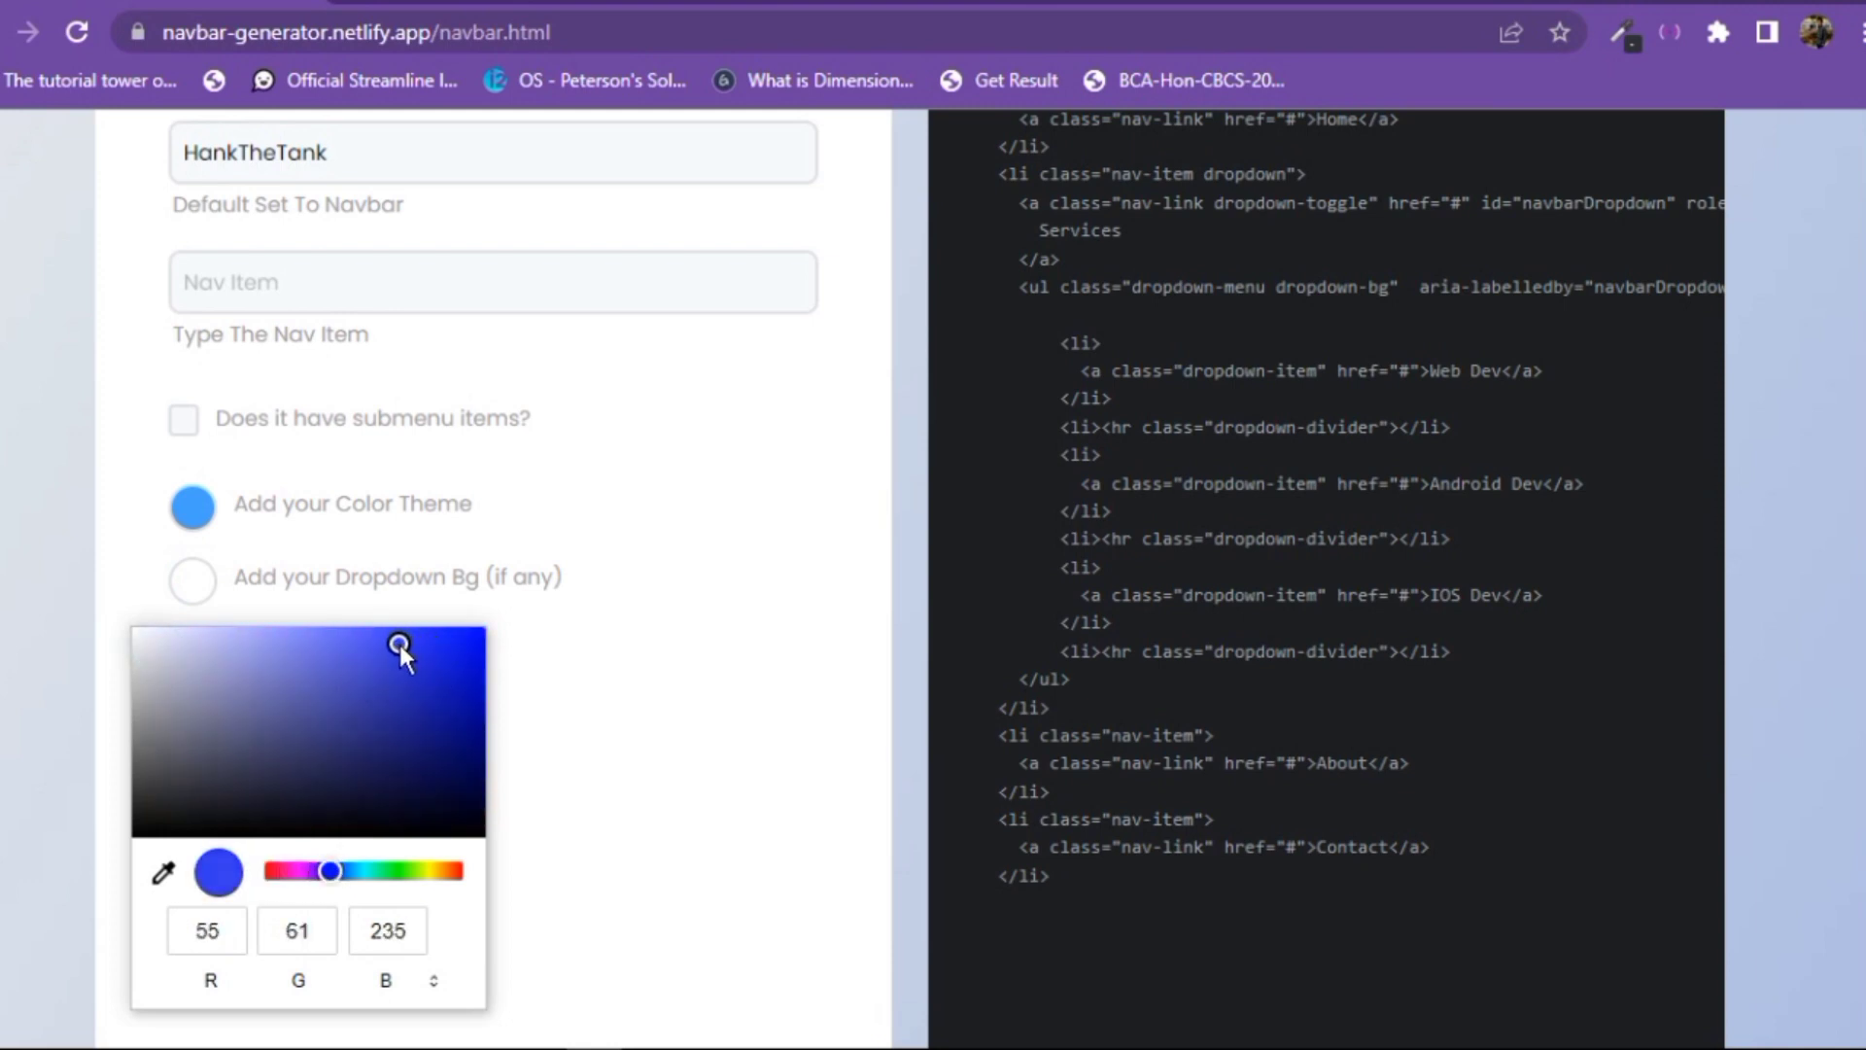
pyautogui.moveTo(336, 867); pyautogui.dragTo(350, 868)
pyautogui.click(403, 644)
pyautogui.click(715, 540)
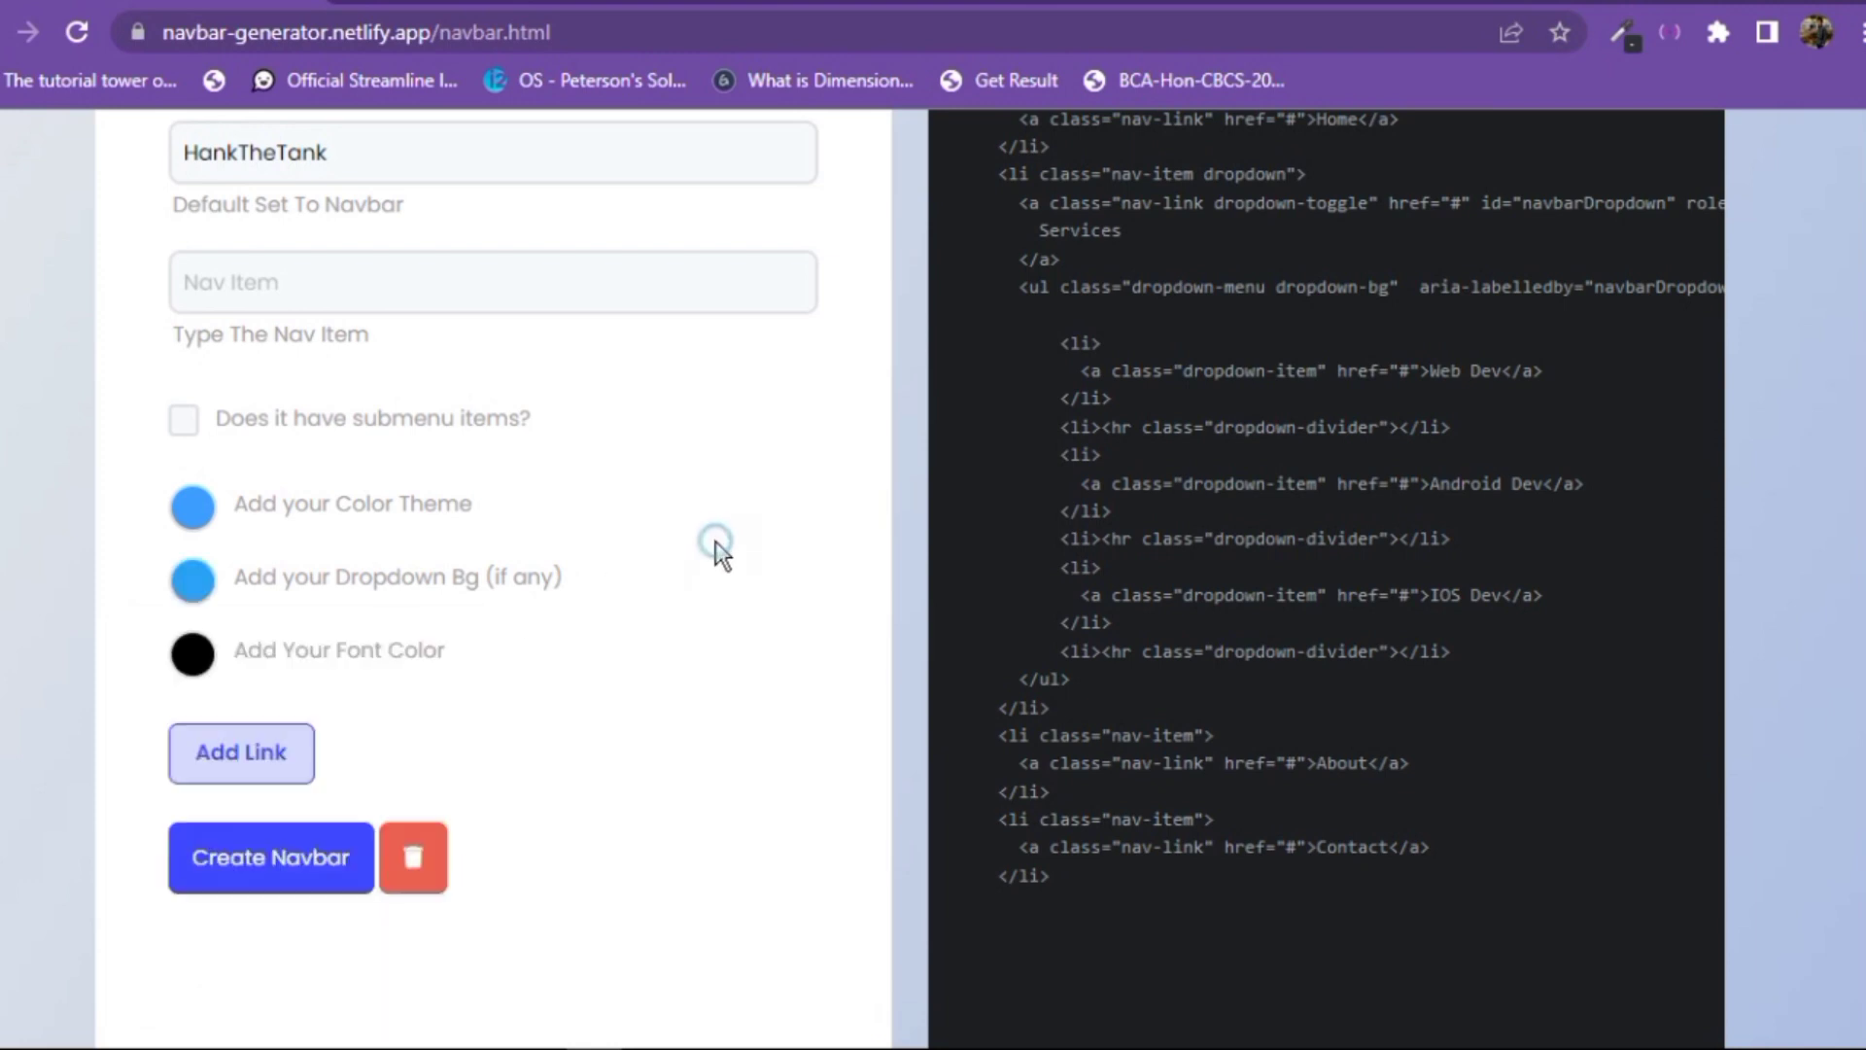
# - Set the font color to white and create the navbar
pyautogui.click(204, 663)
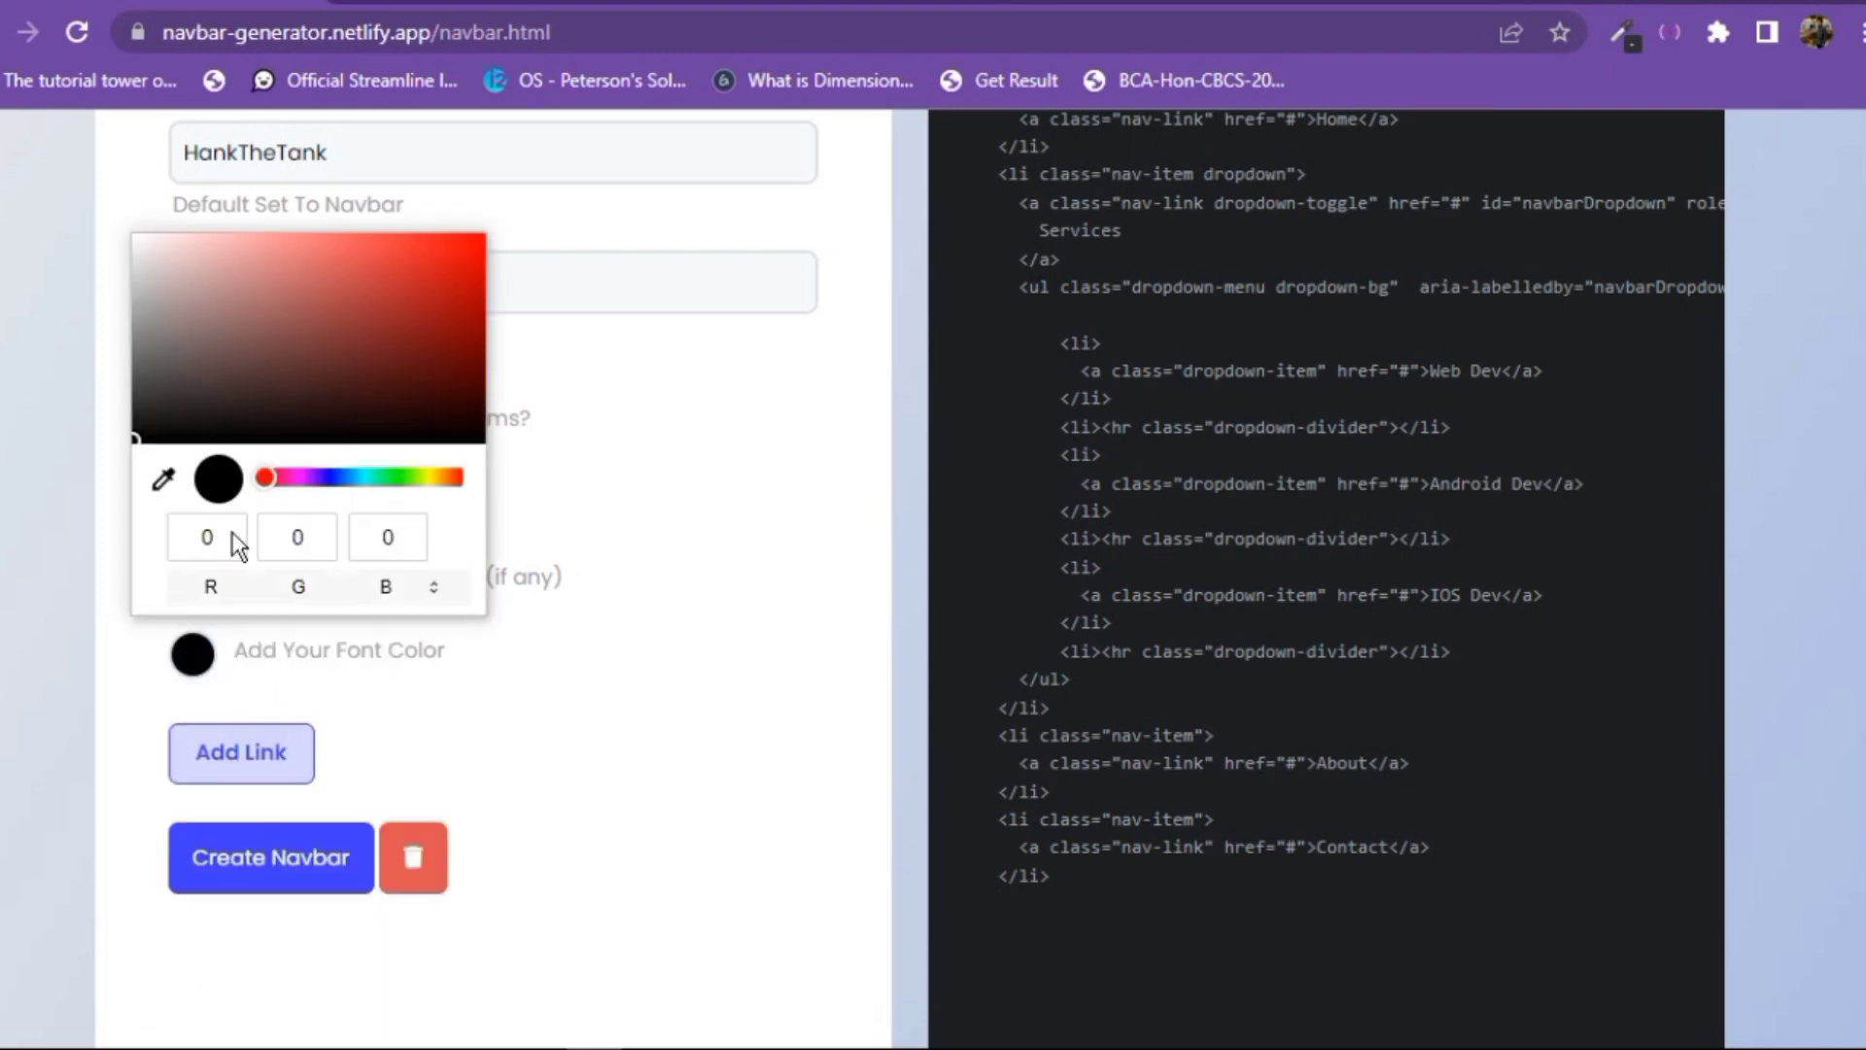
pyautogui.moveTo(153, 406); pyautogui.dragTo(91, 171)
pyautogui.click(655, 499)
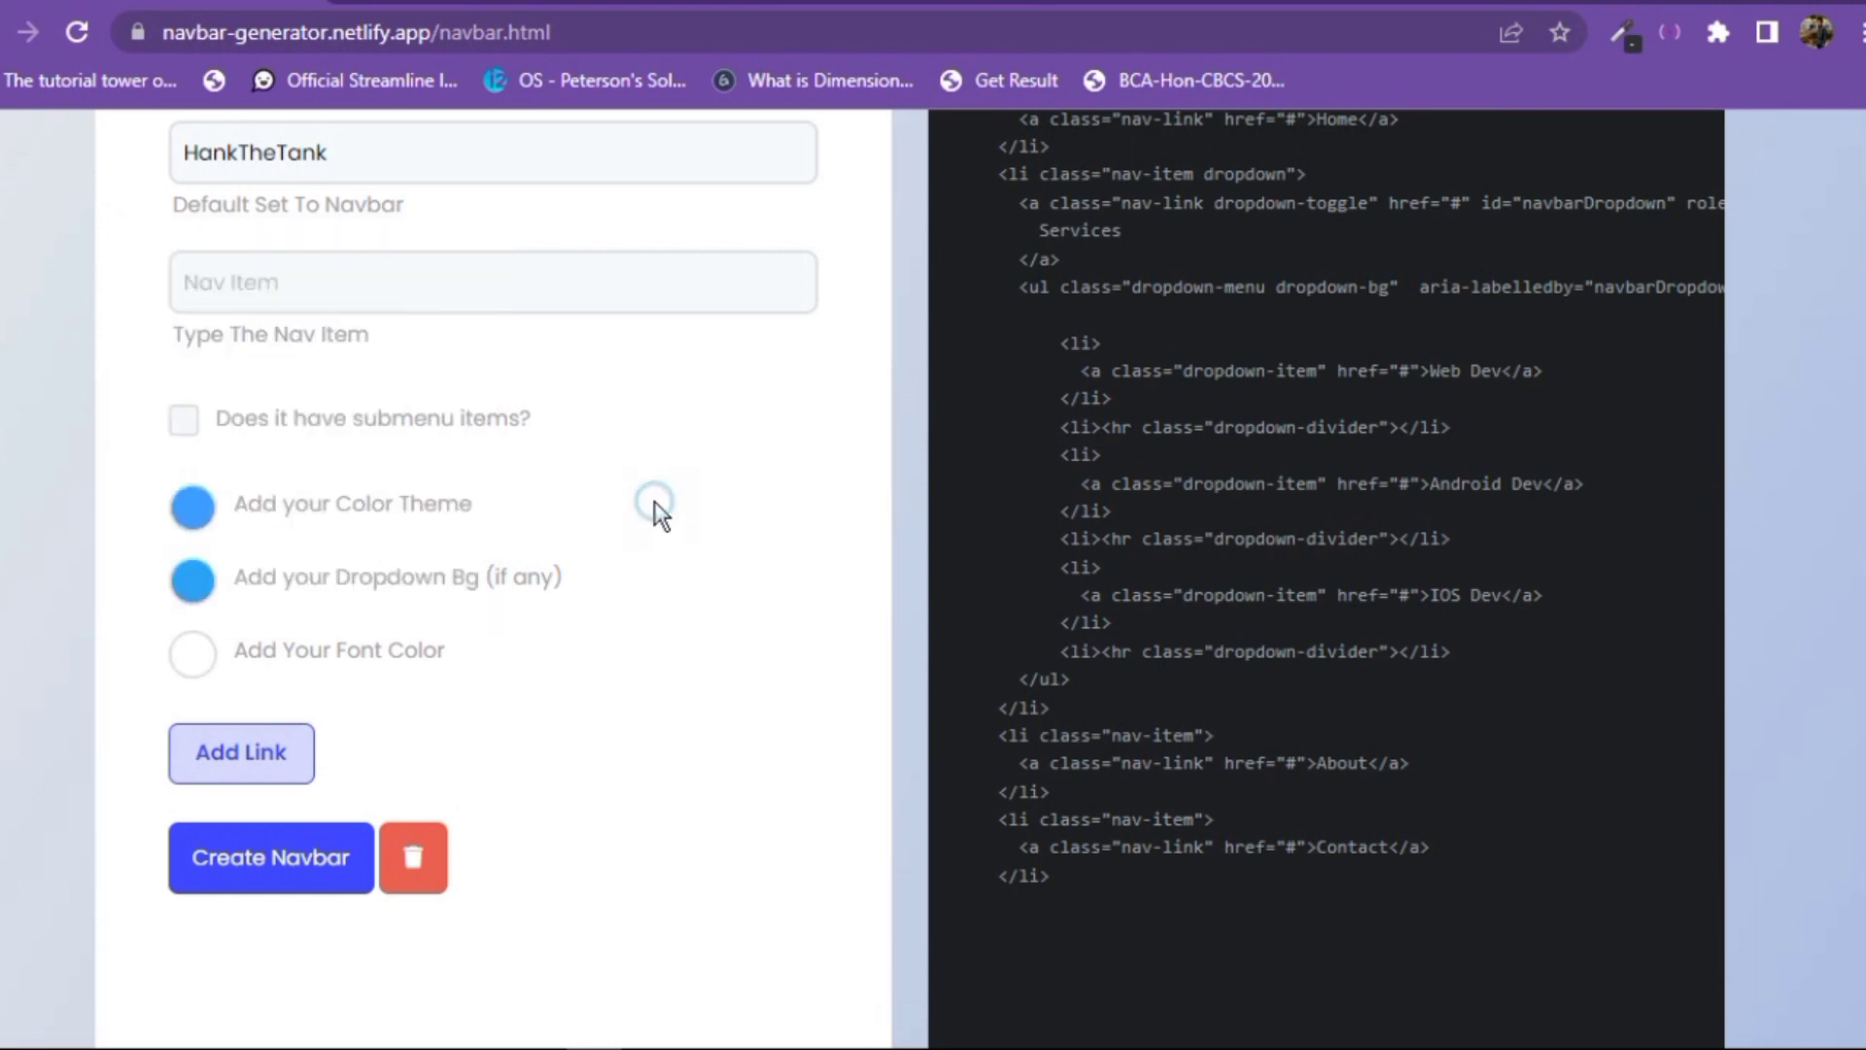
pyautogui.click(278, 872)
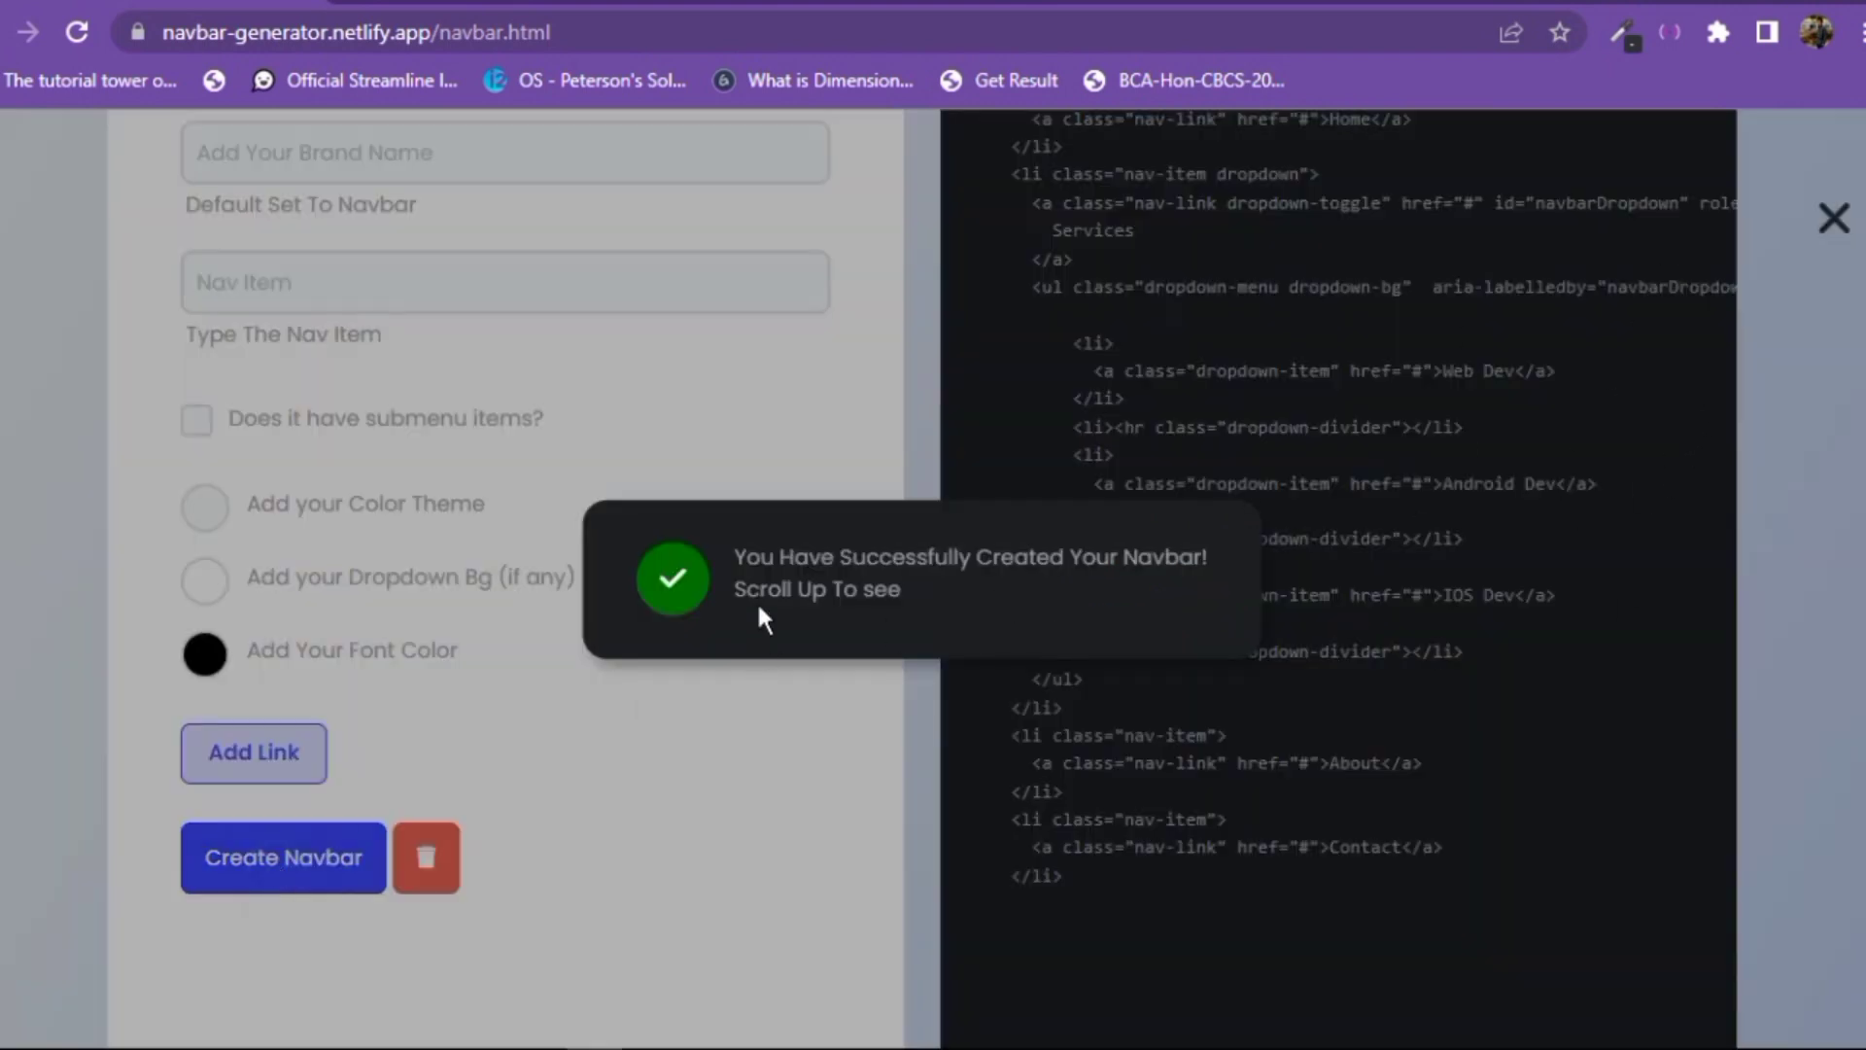
# - Dismiss the creation message and check the generated navbar with its Services dropdown at full page width
pyautogui.moveTo(906, 593); pyautogui.dragTo(752, 549)
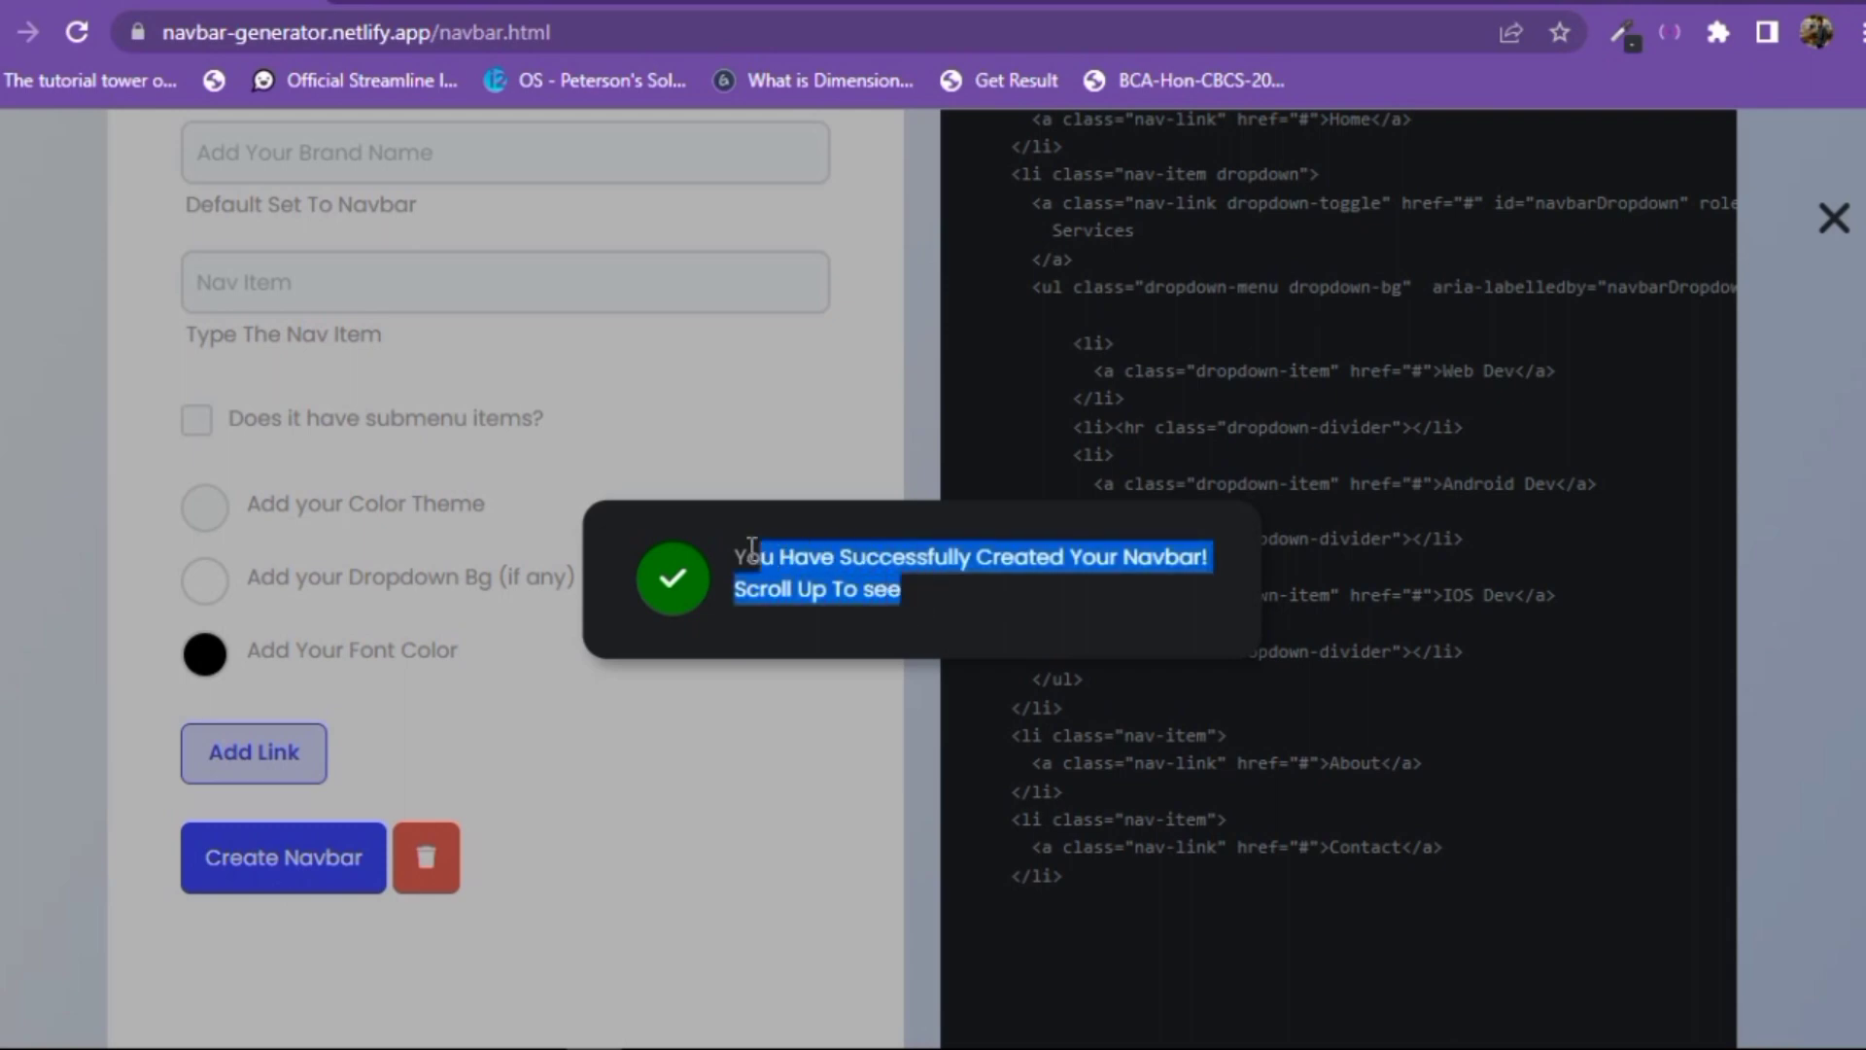
pyautogui.click(1125, 620)
pyautogui.click(1833, 231)
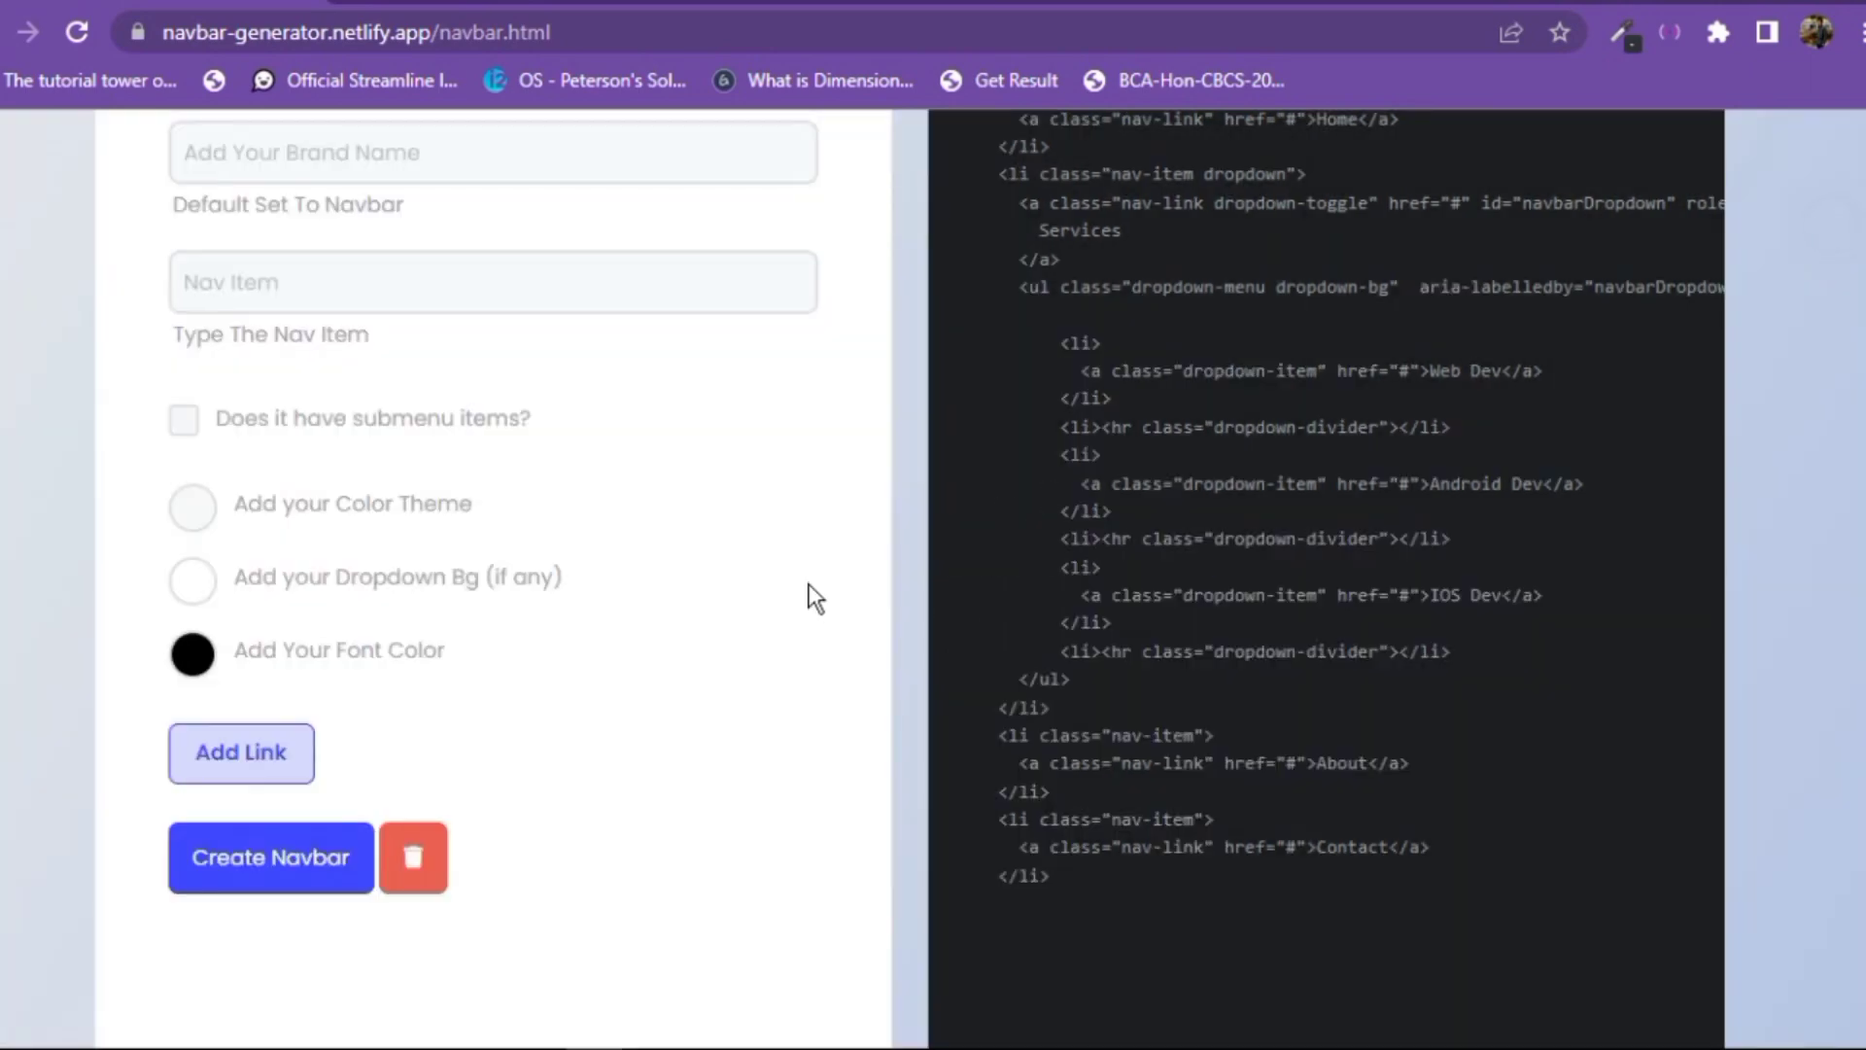
pyautogui.scroll(5, 807, 585)
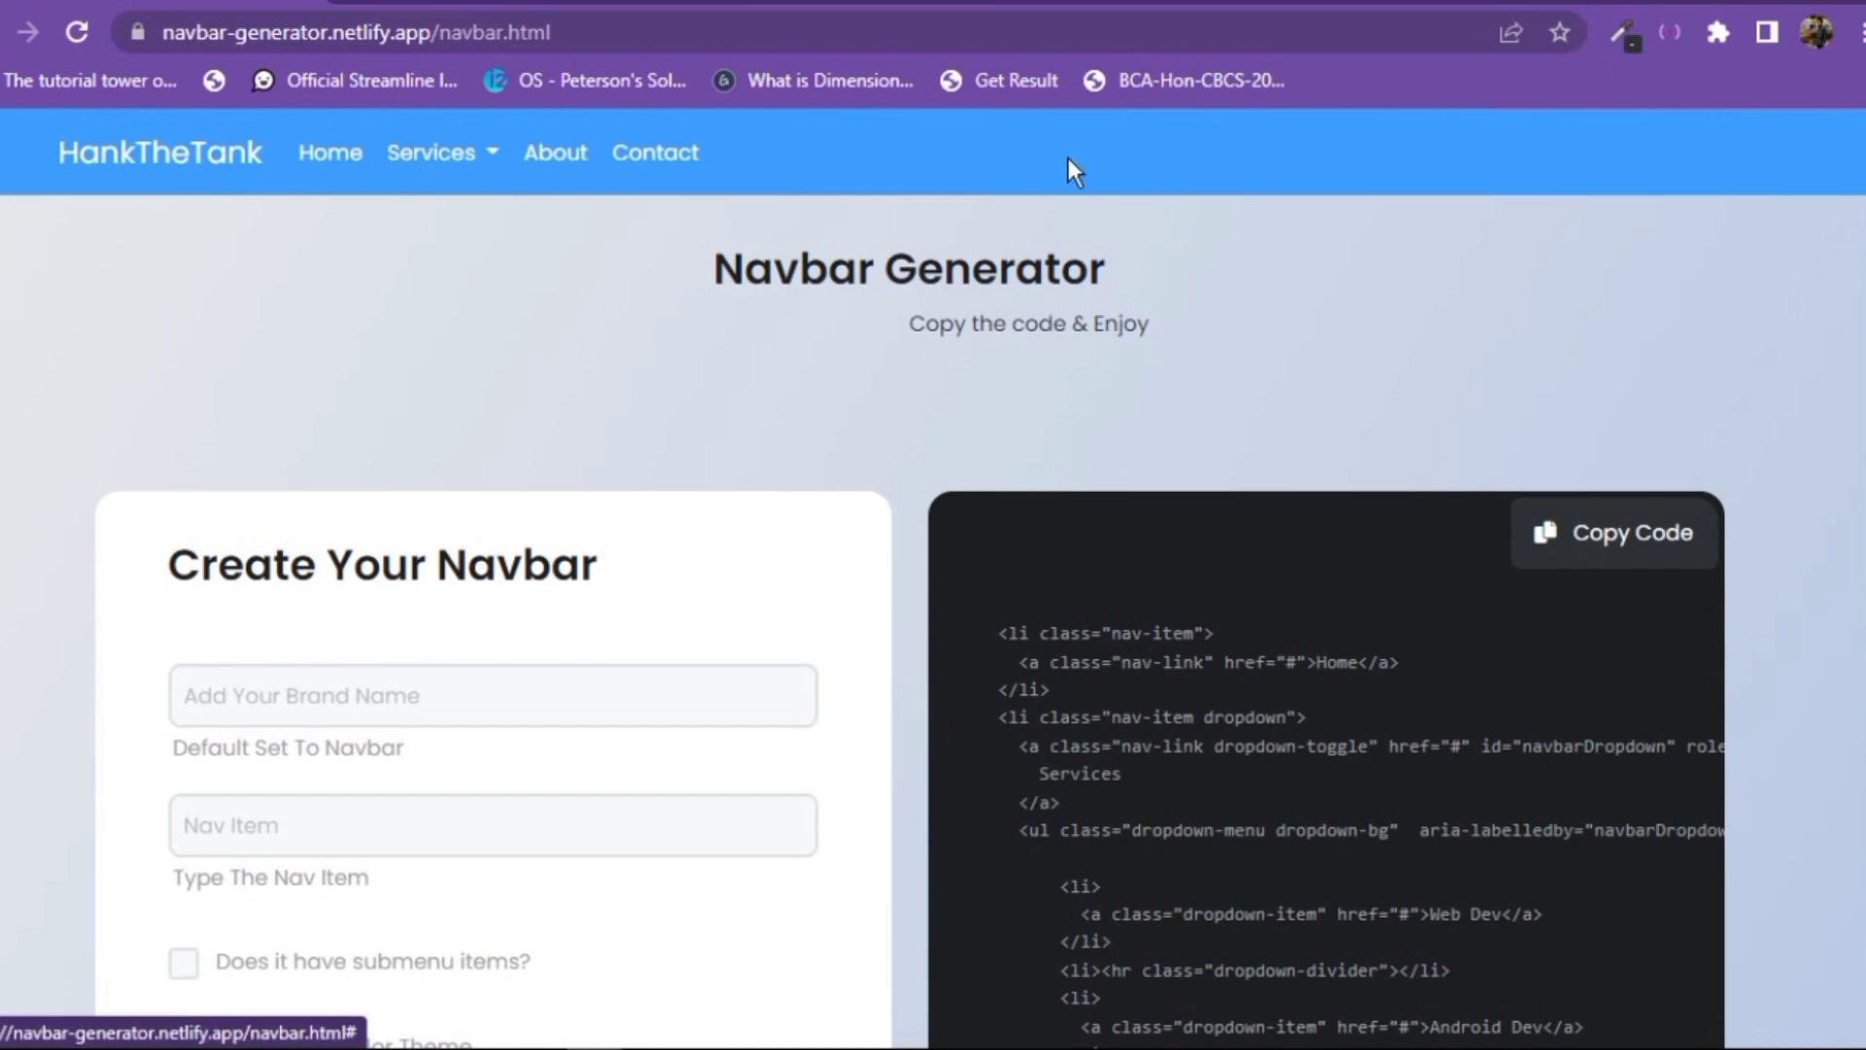
pyautogui.click(457, 156)
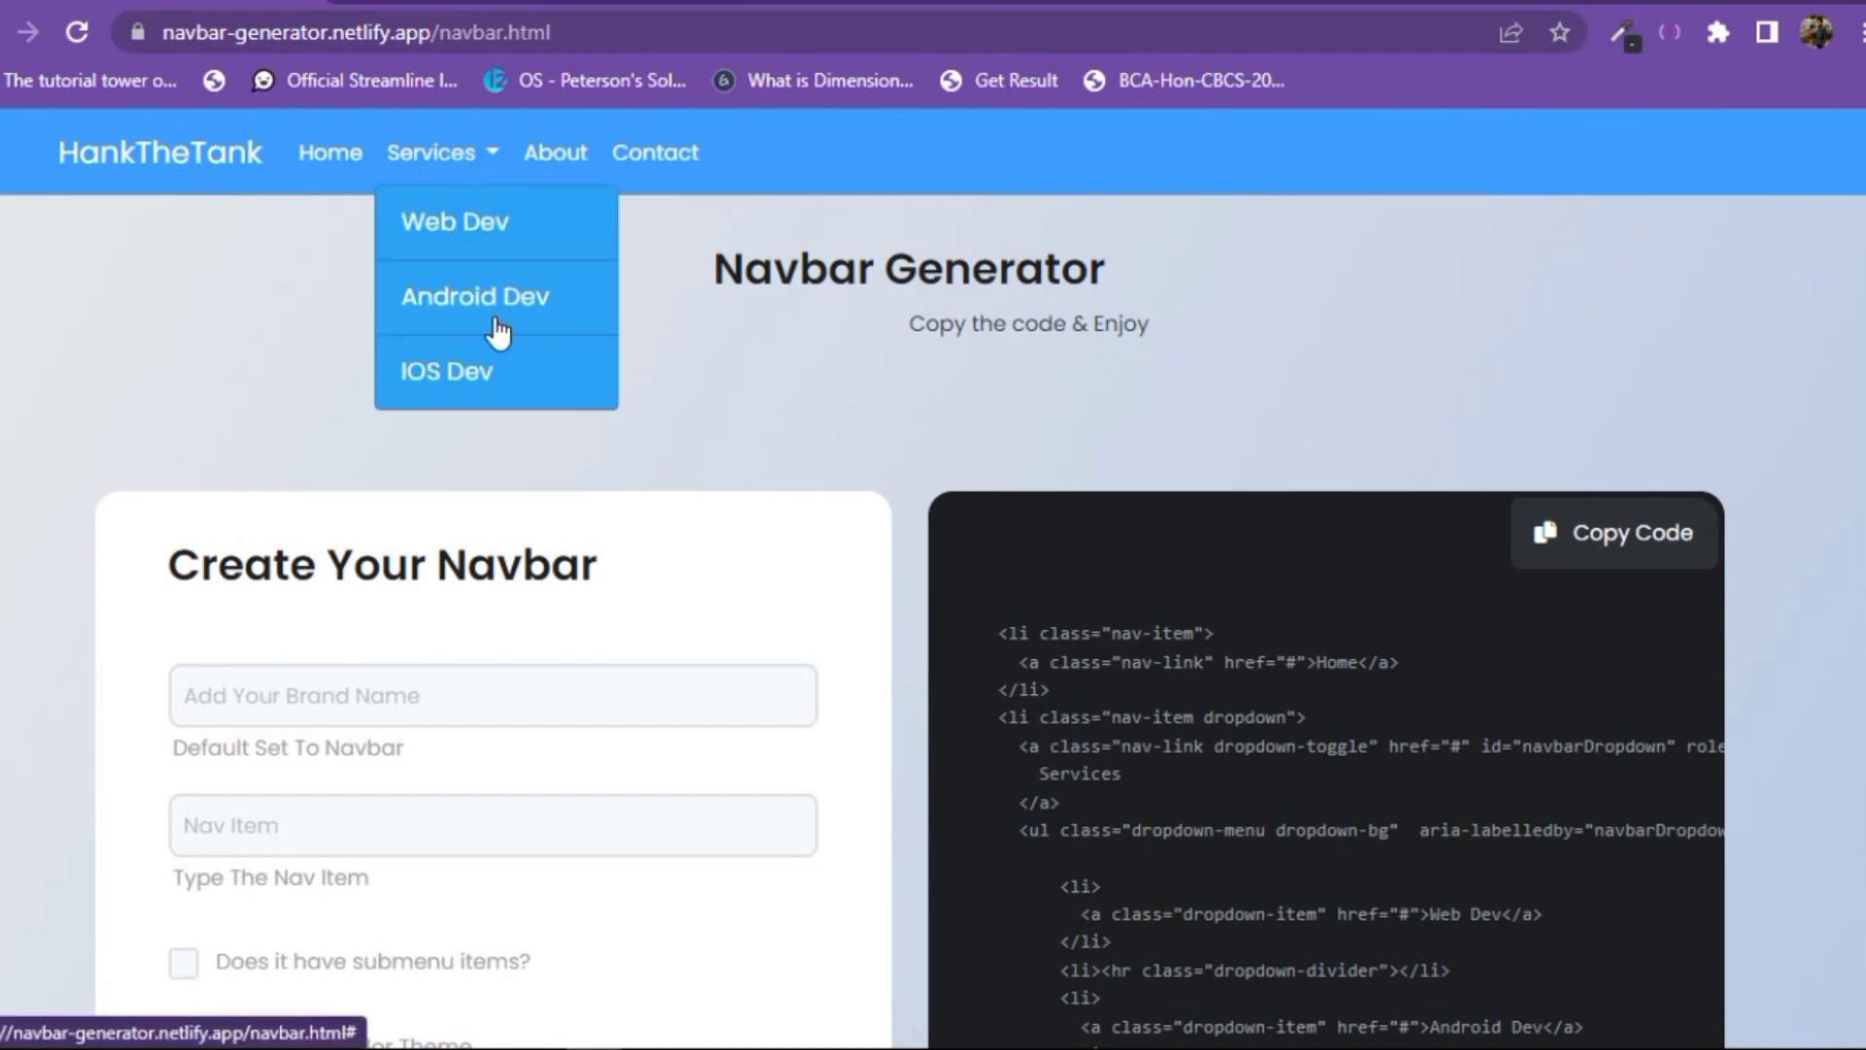
pyautogui.click(567, 486)
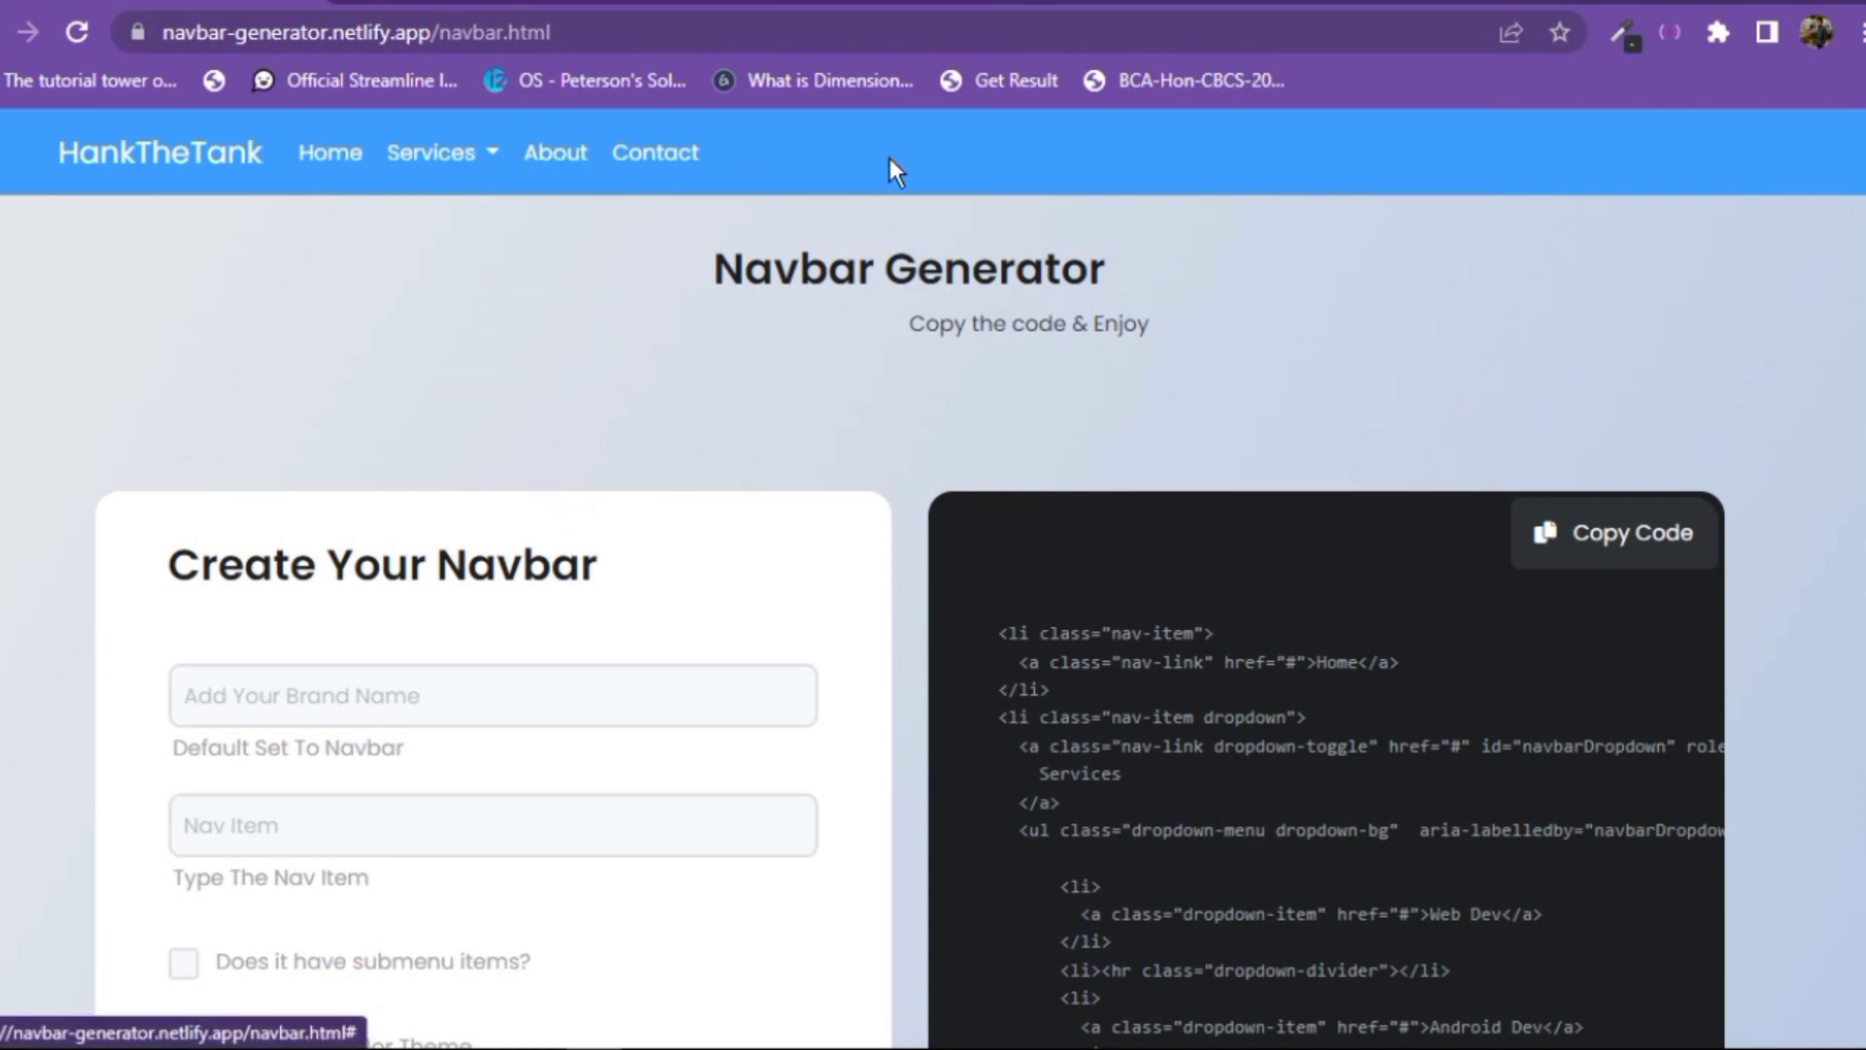
# - Narrow the browser window to check the navbar's collapsed menu and Services dropdown, and restore the full width
pyautogui.click(1799, 4)
pyautogui.click(1786, 179)
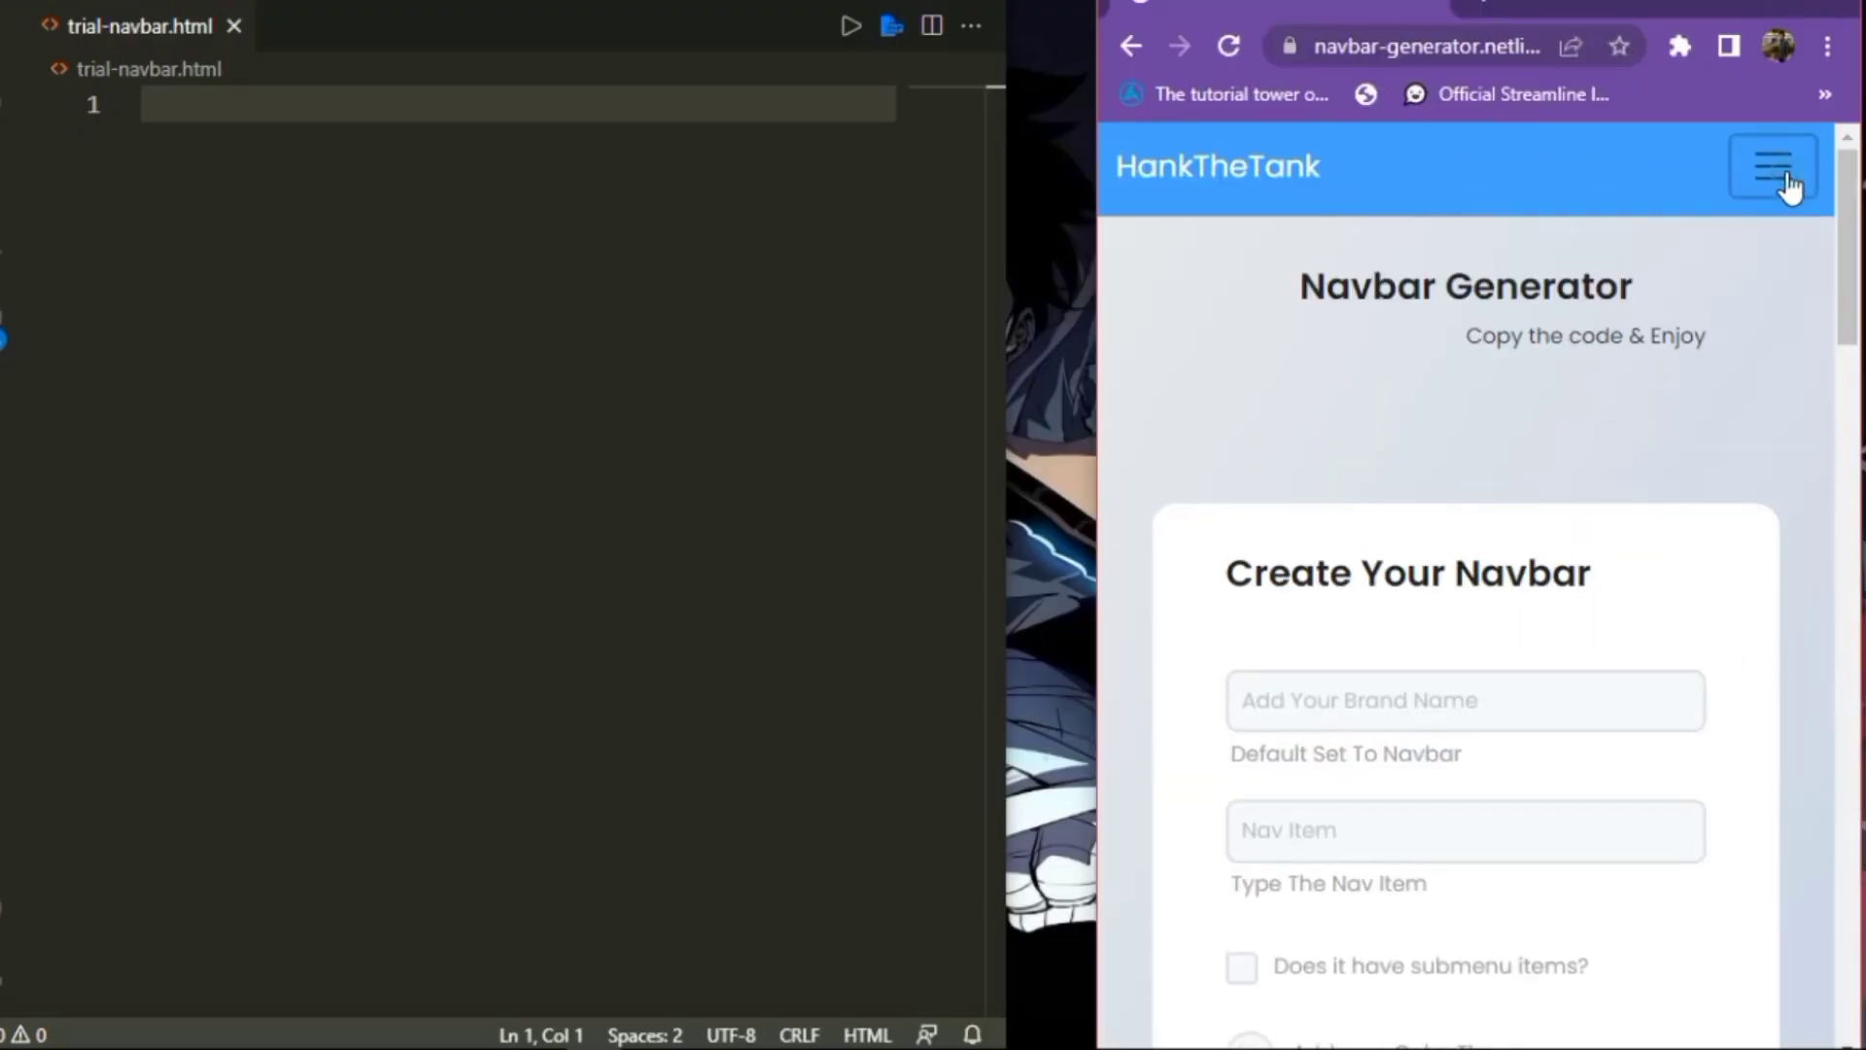
pyautogui.click(1176, 284)
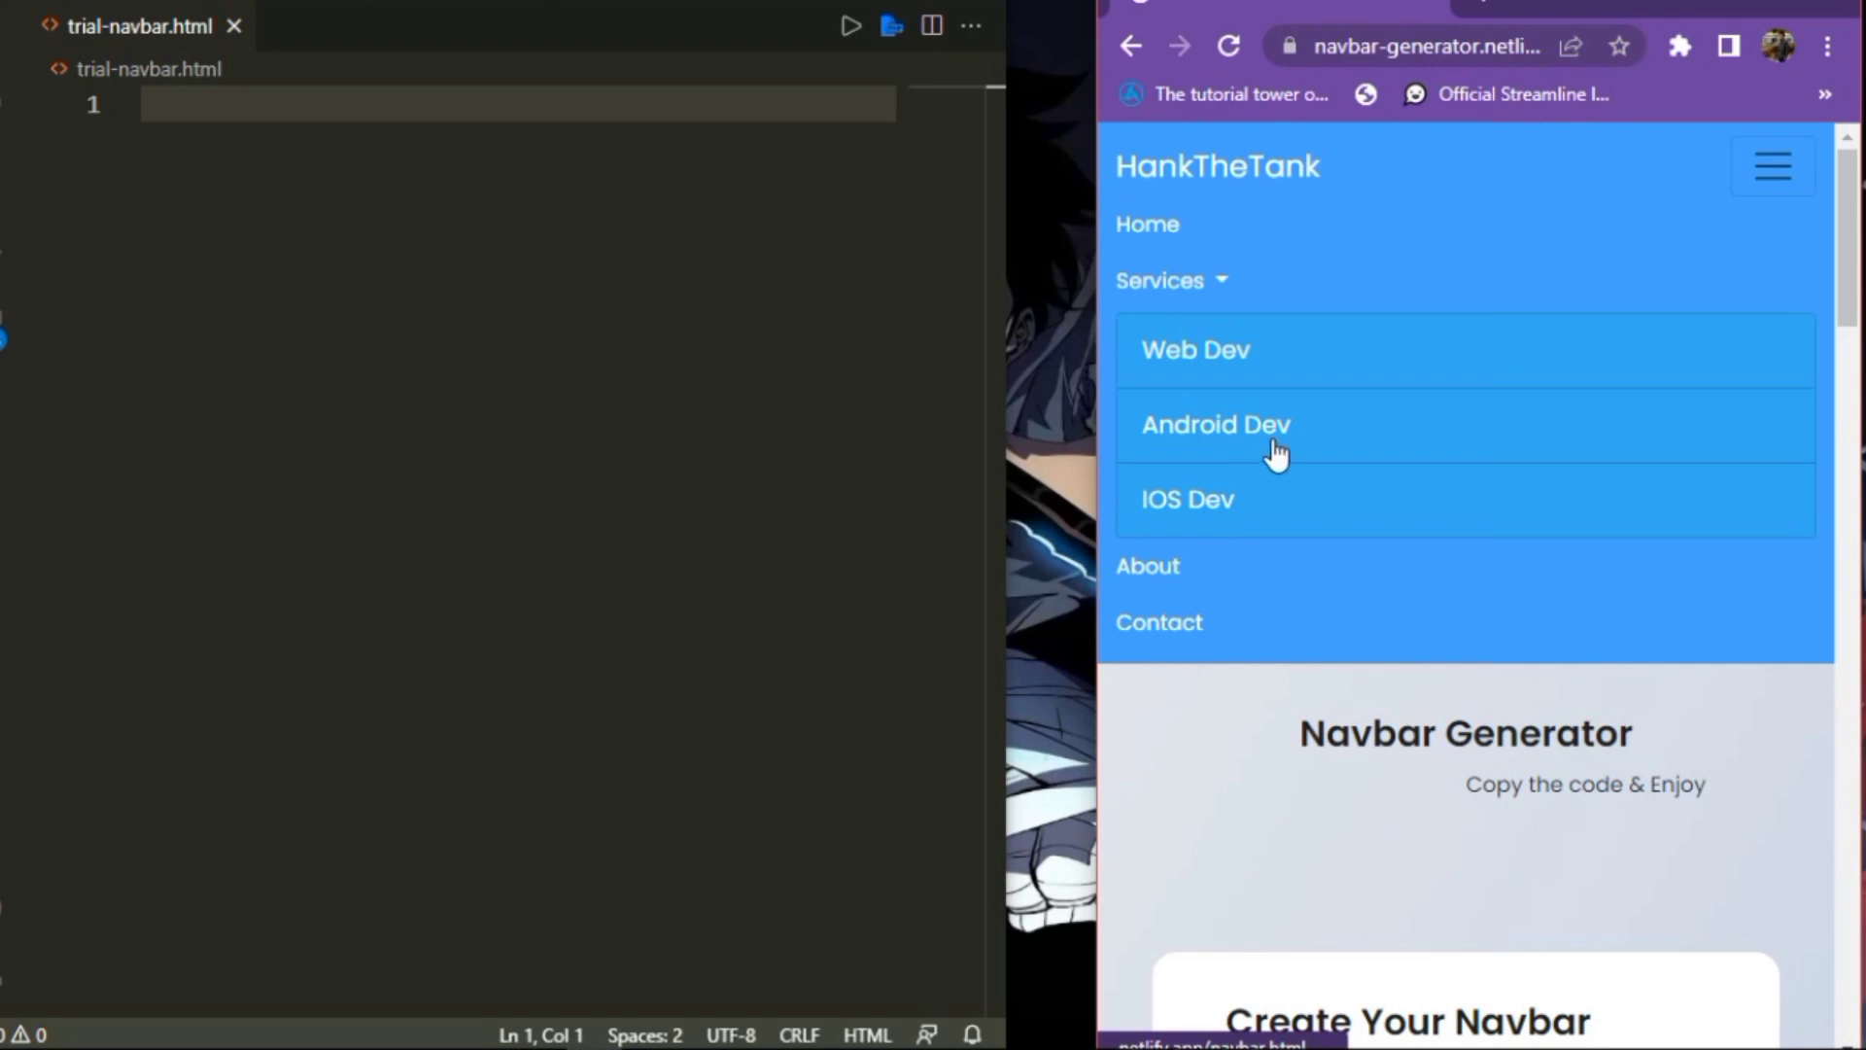
pyautogui.click(1194, 282)
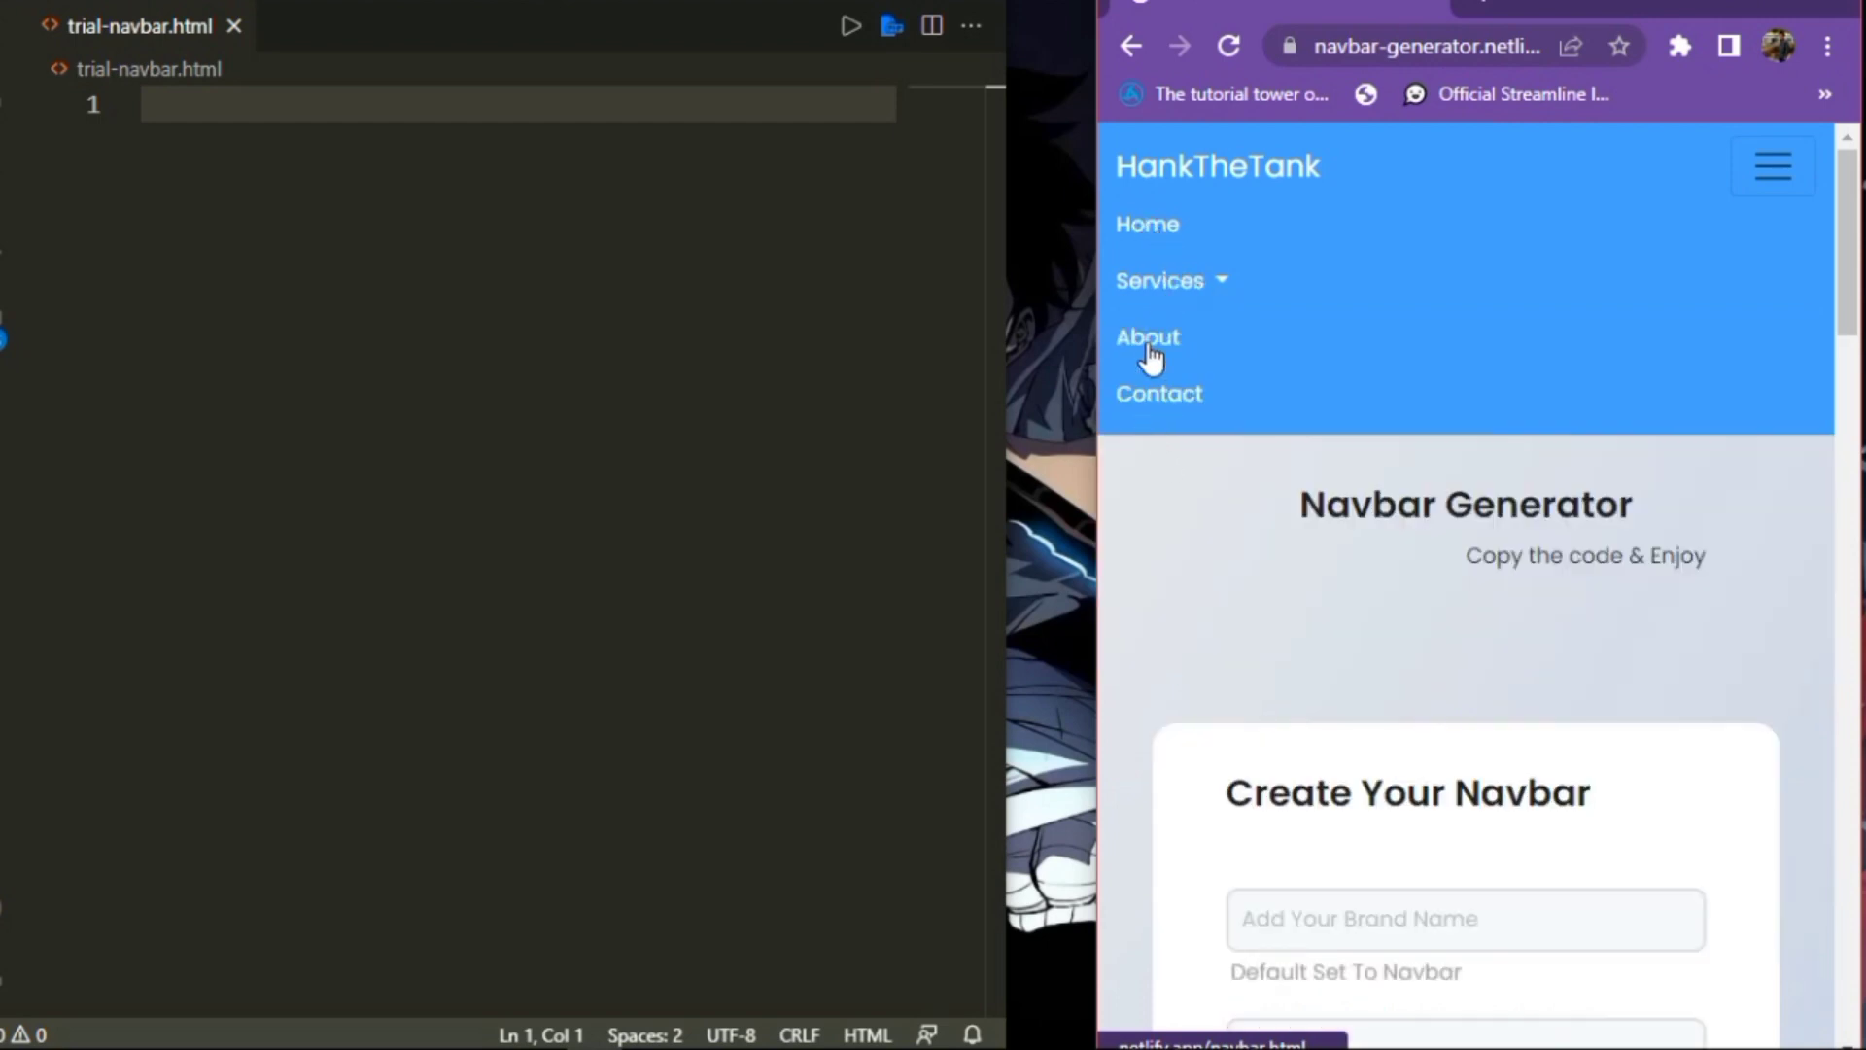
pyautogui.click(1761, 179)
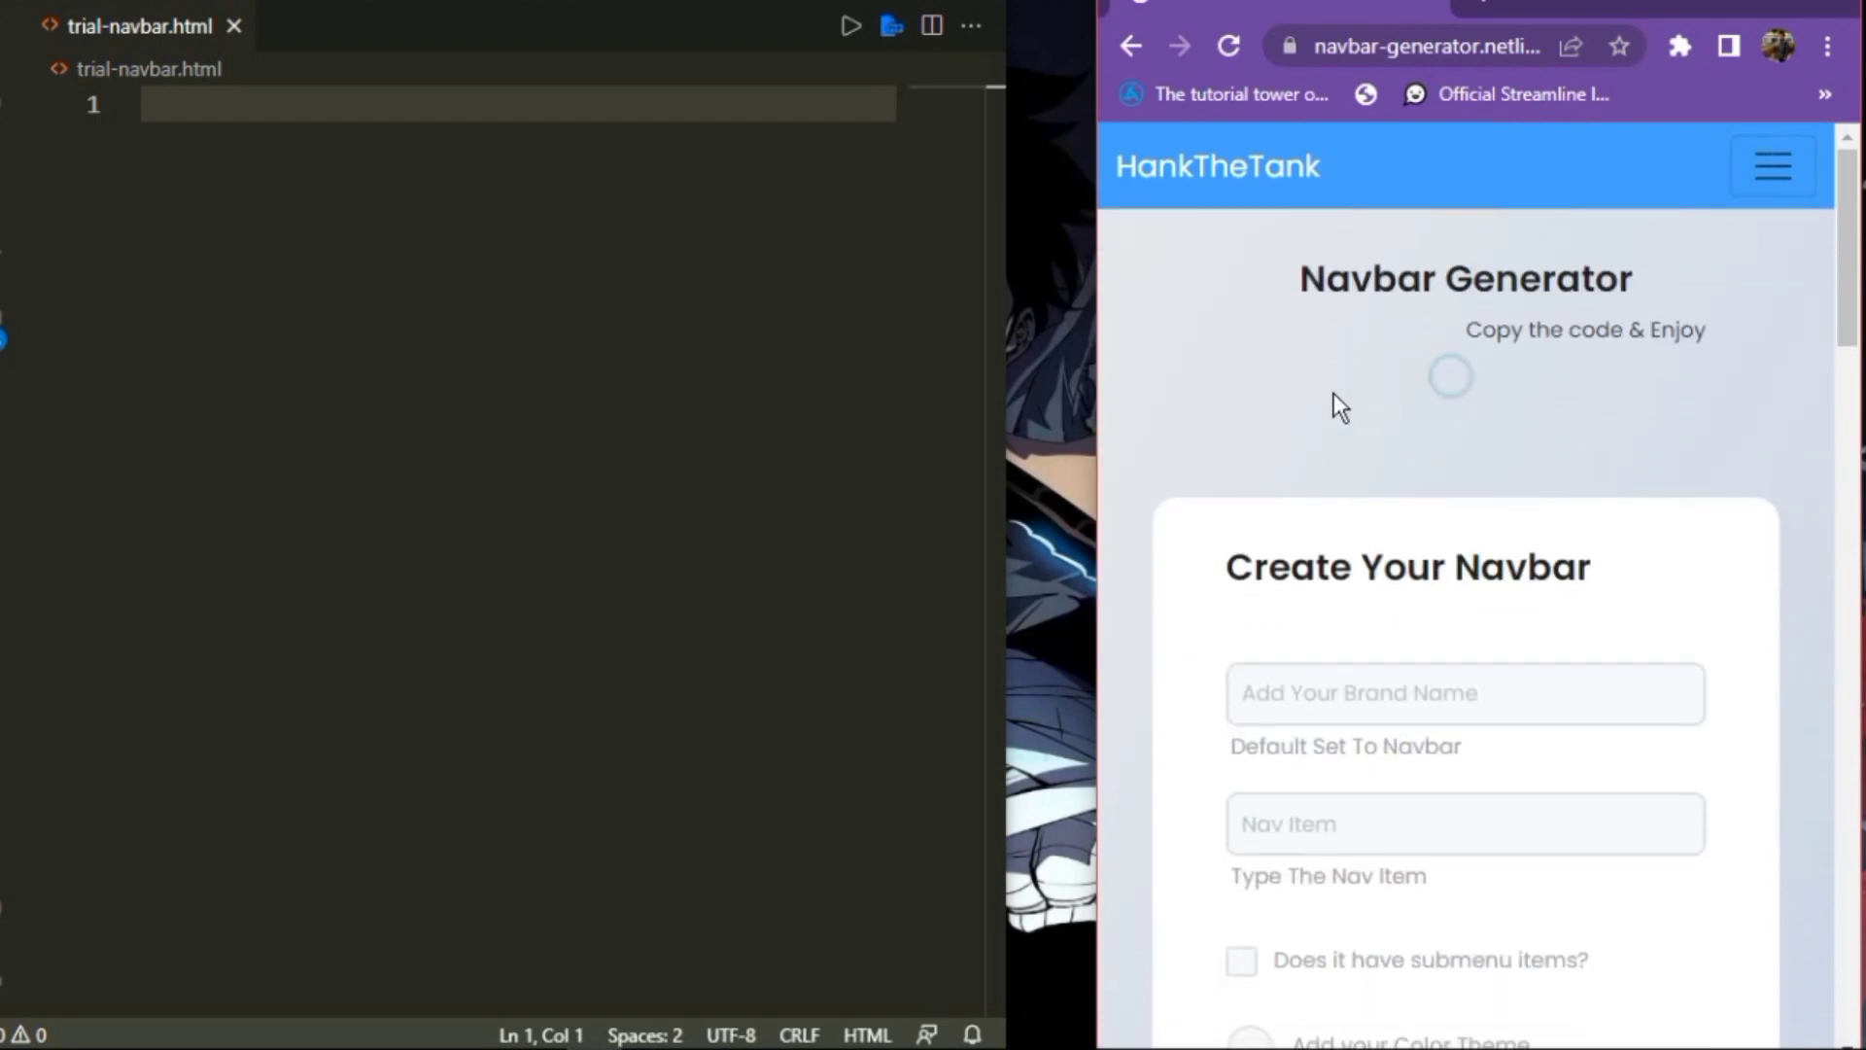
pyautogui.scroll(-5, 1334, 399)
pyautogui.scroll(-4, 1361, 364)
pyautogui.scroll(9, 1358, 379)
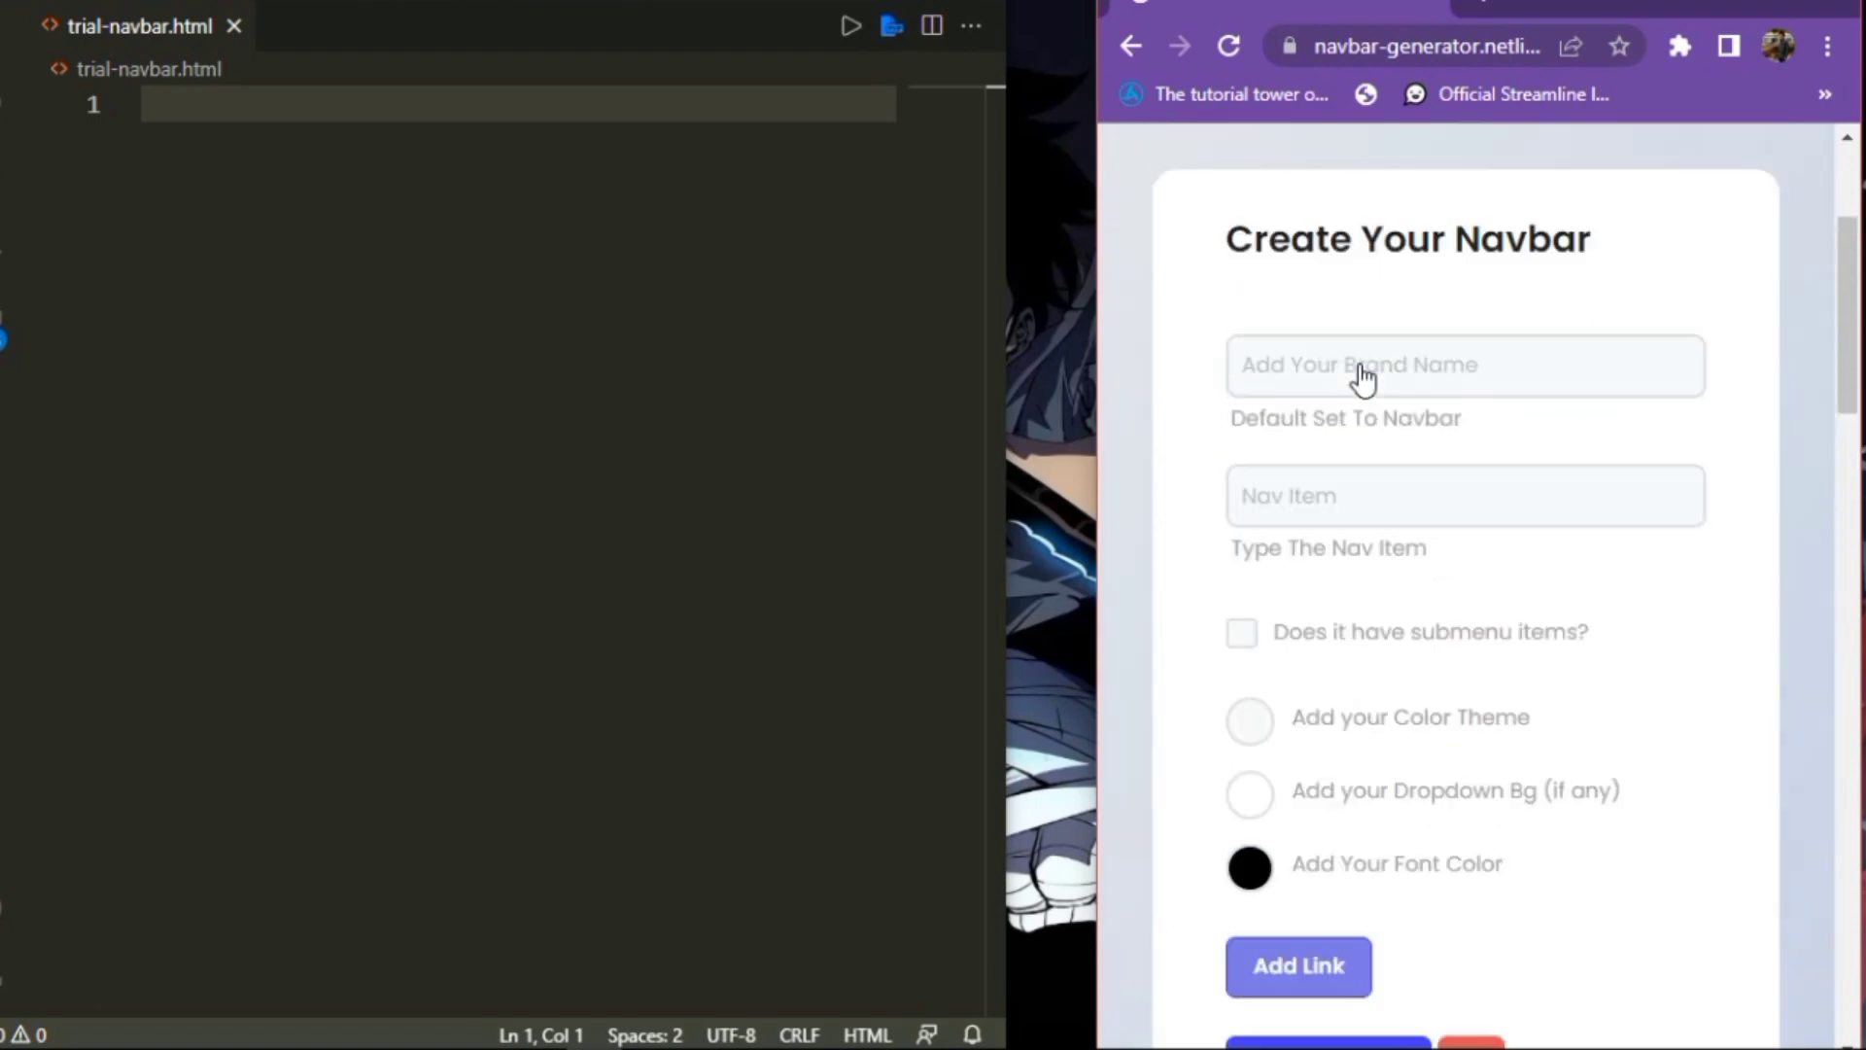
pyautogui.doubleClick(1734, 5)
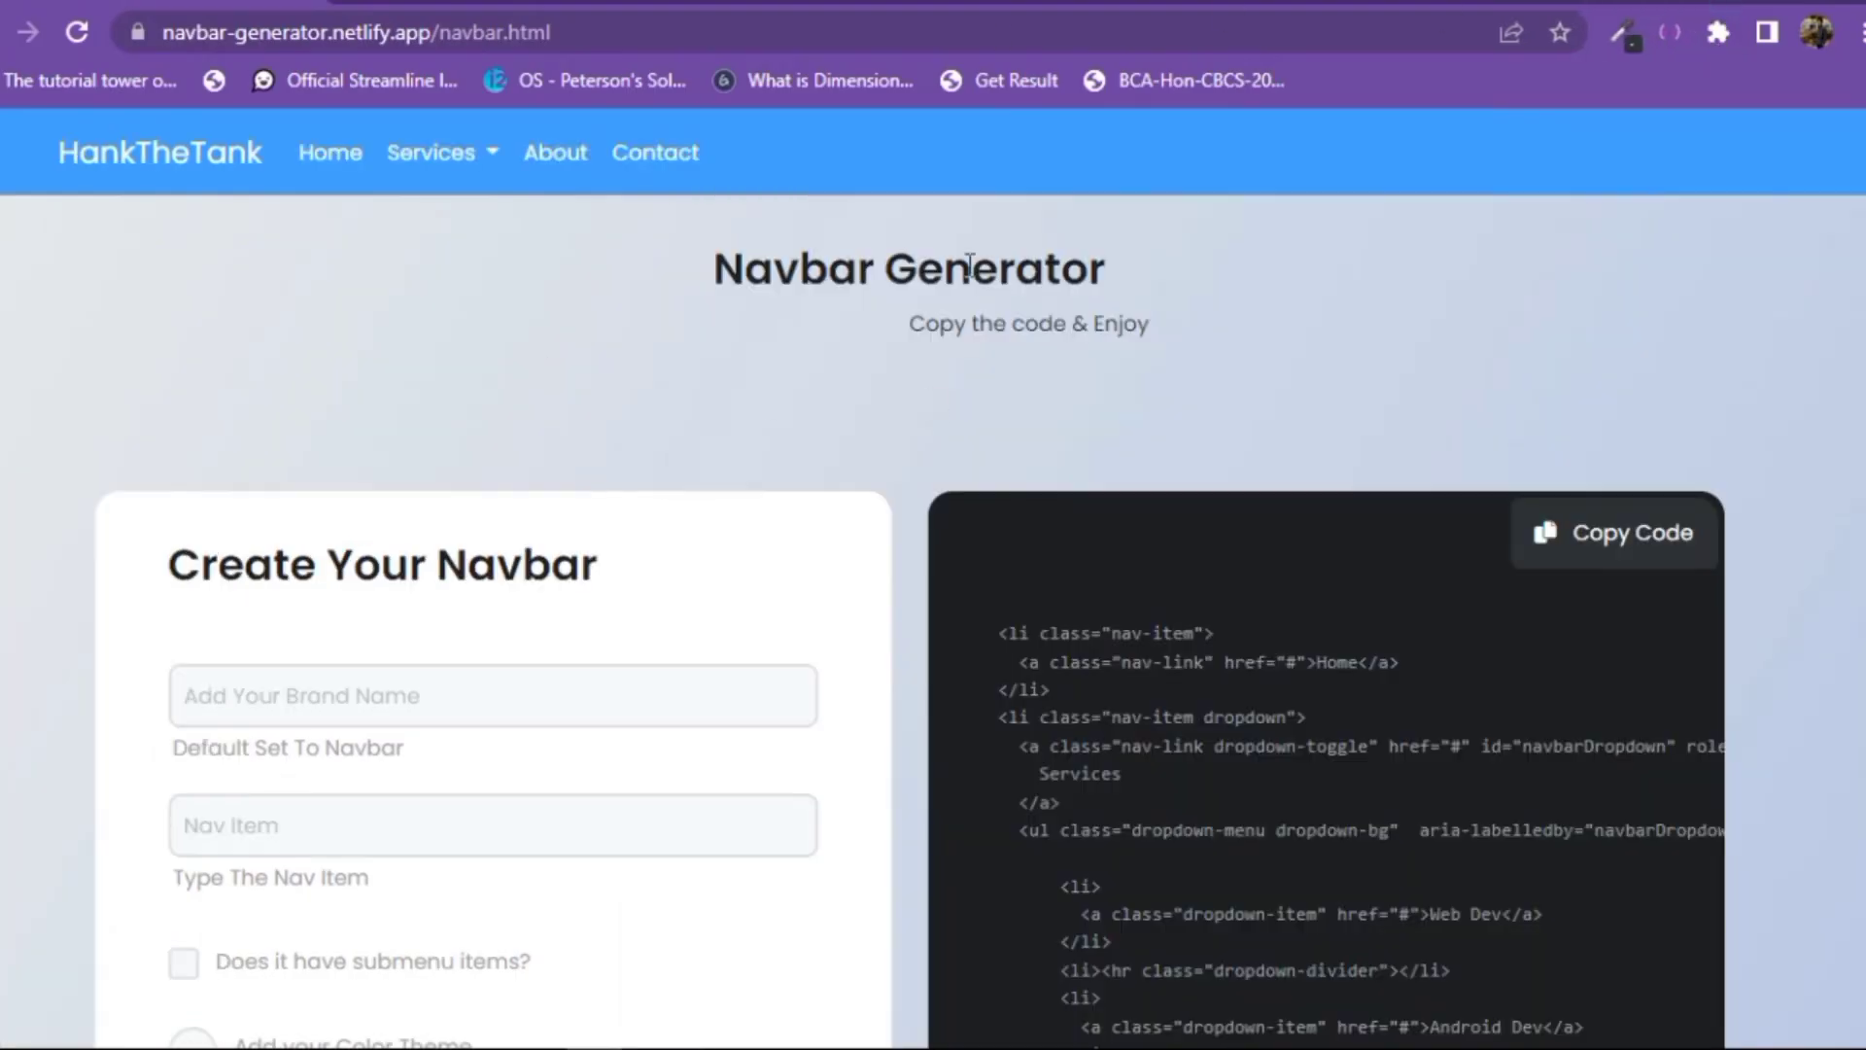
# - Copy the full HTML page code from the block below the generator form and dismiss the copy message
pyautogui.scroll(-5, 962, 389)
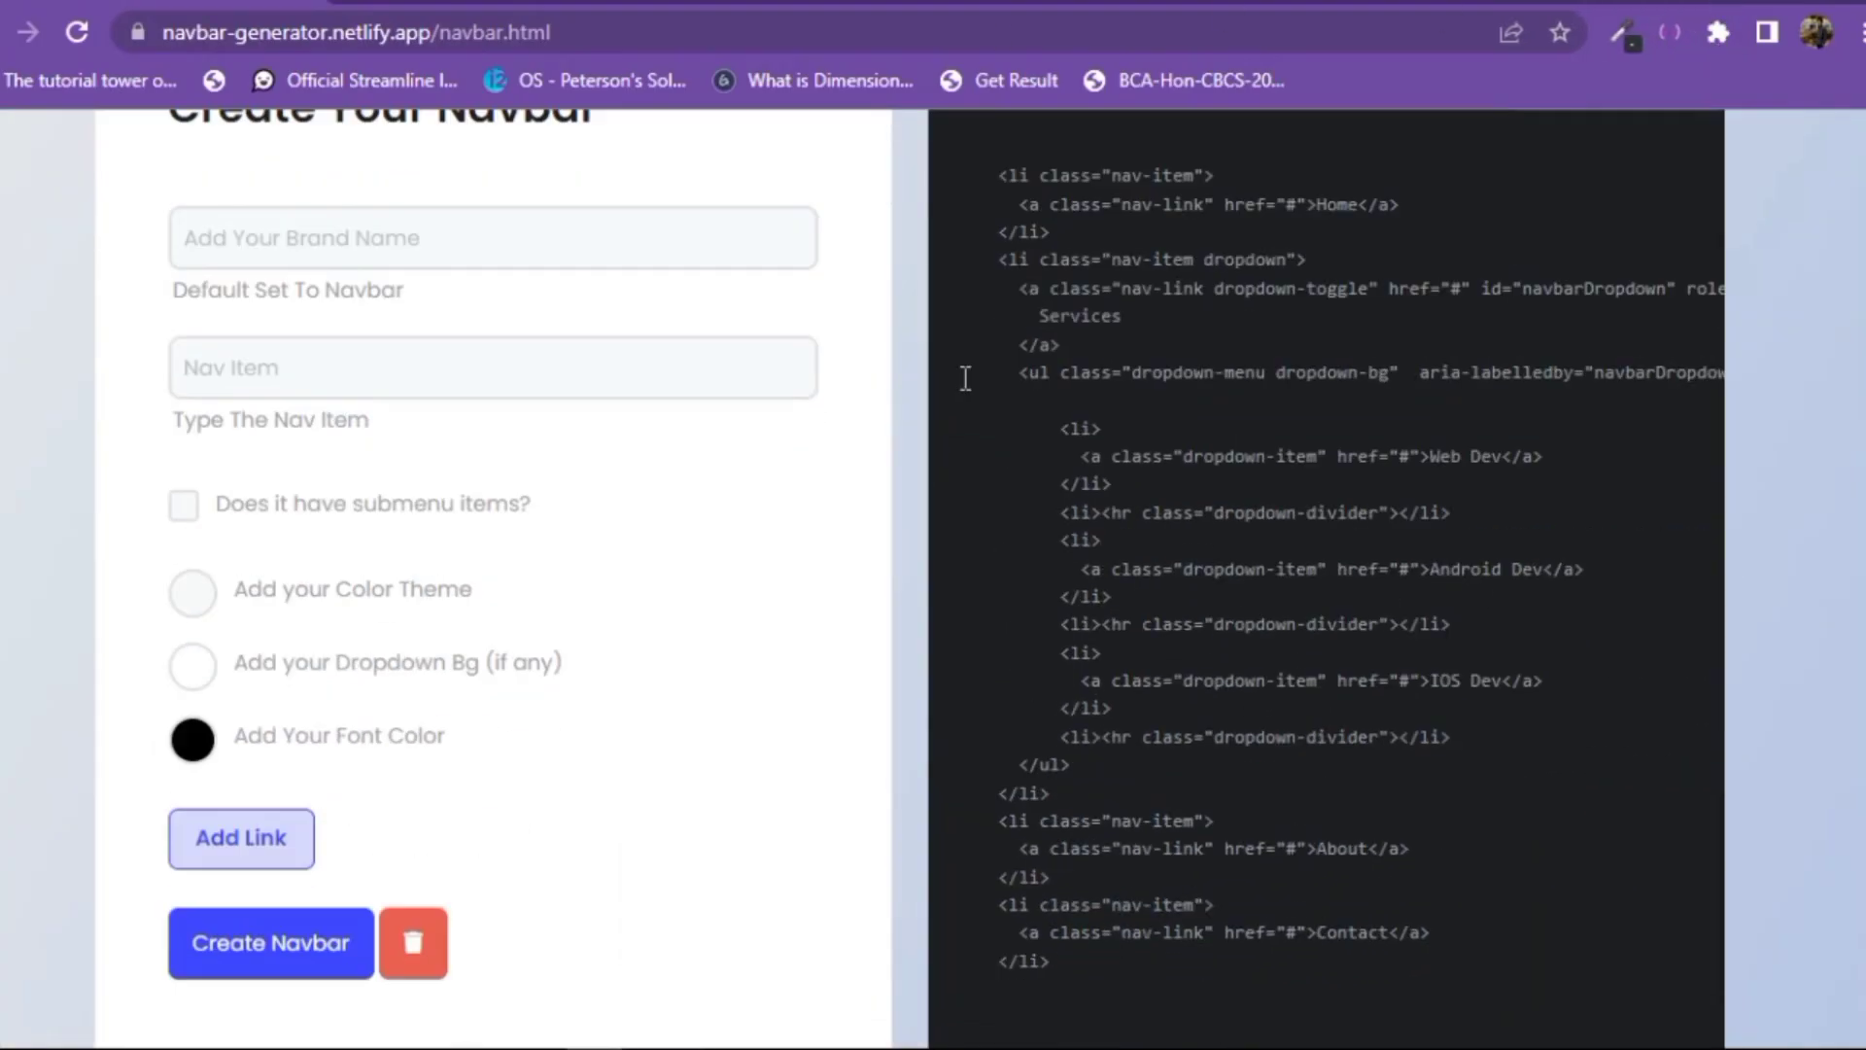
pyautogui.scroll(-12, 914, 362)
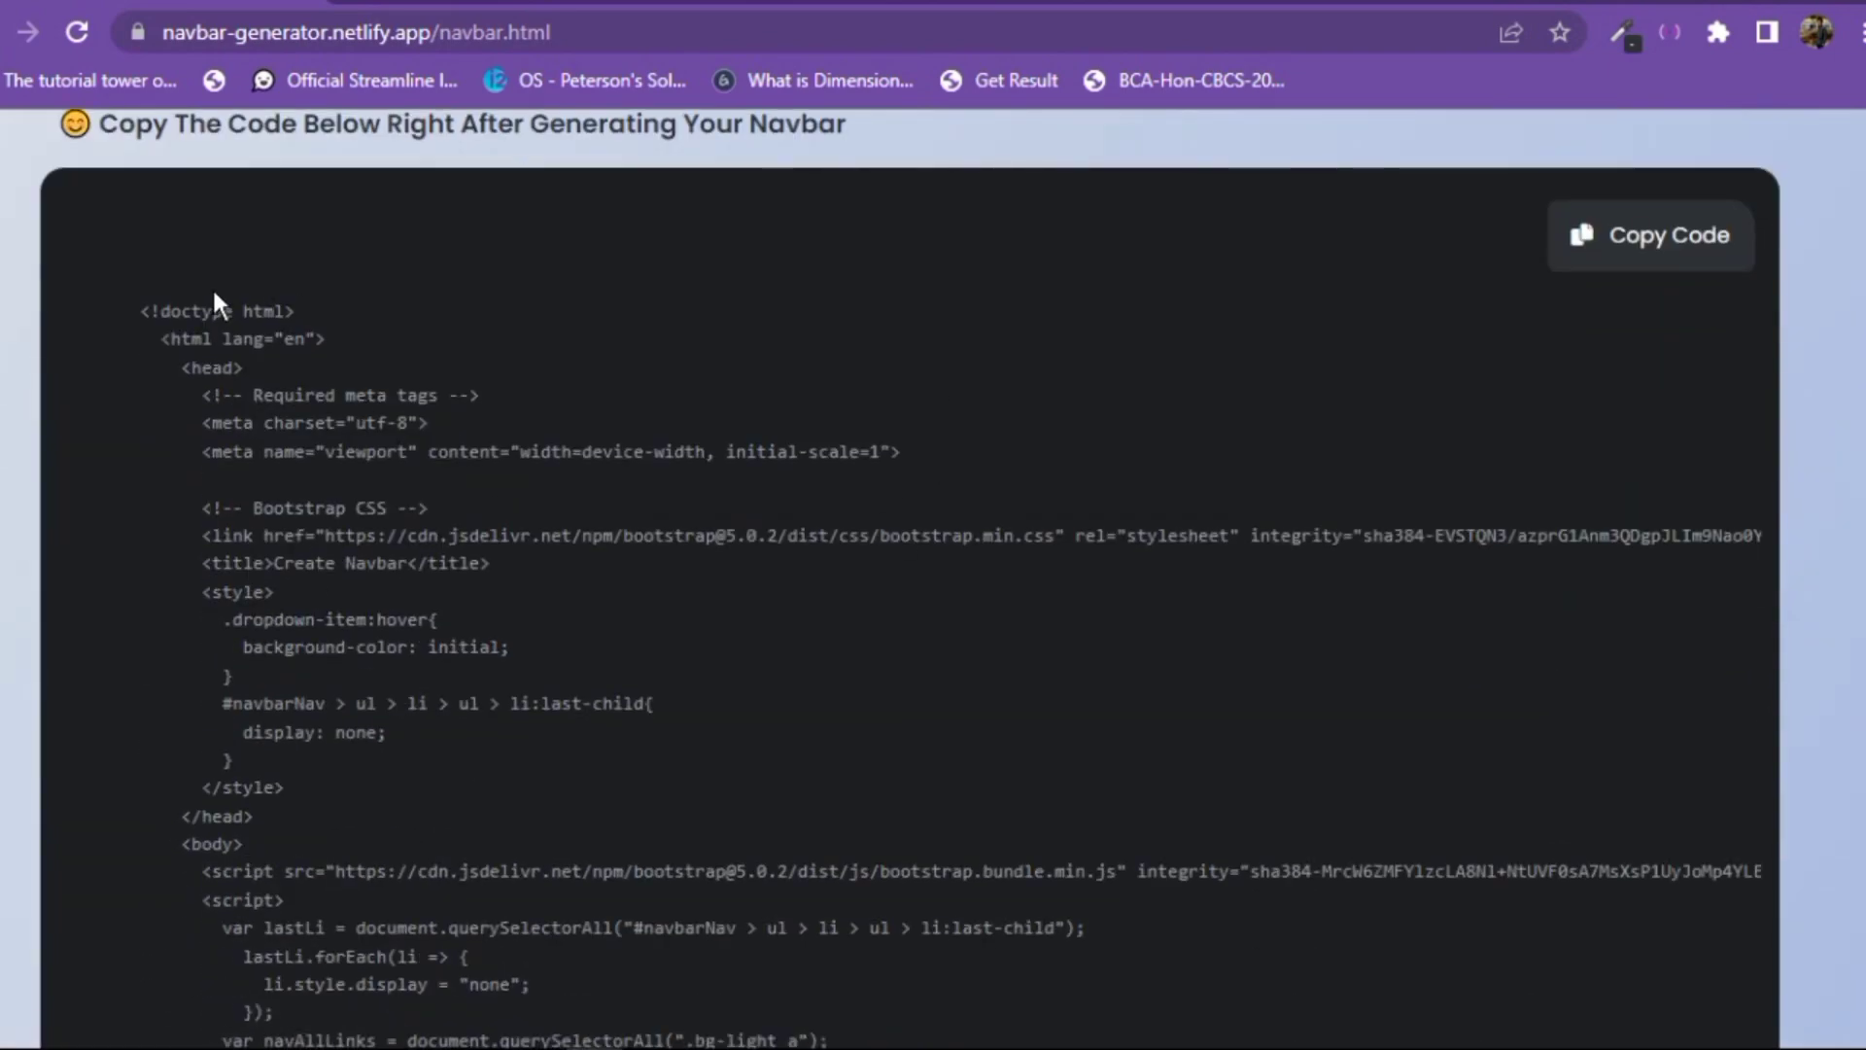
pyautogui.scroll(-8, 687, 304)
pyautogui.scroll(9, 1803, 375)
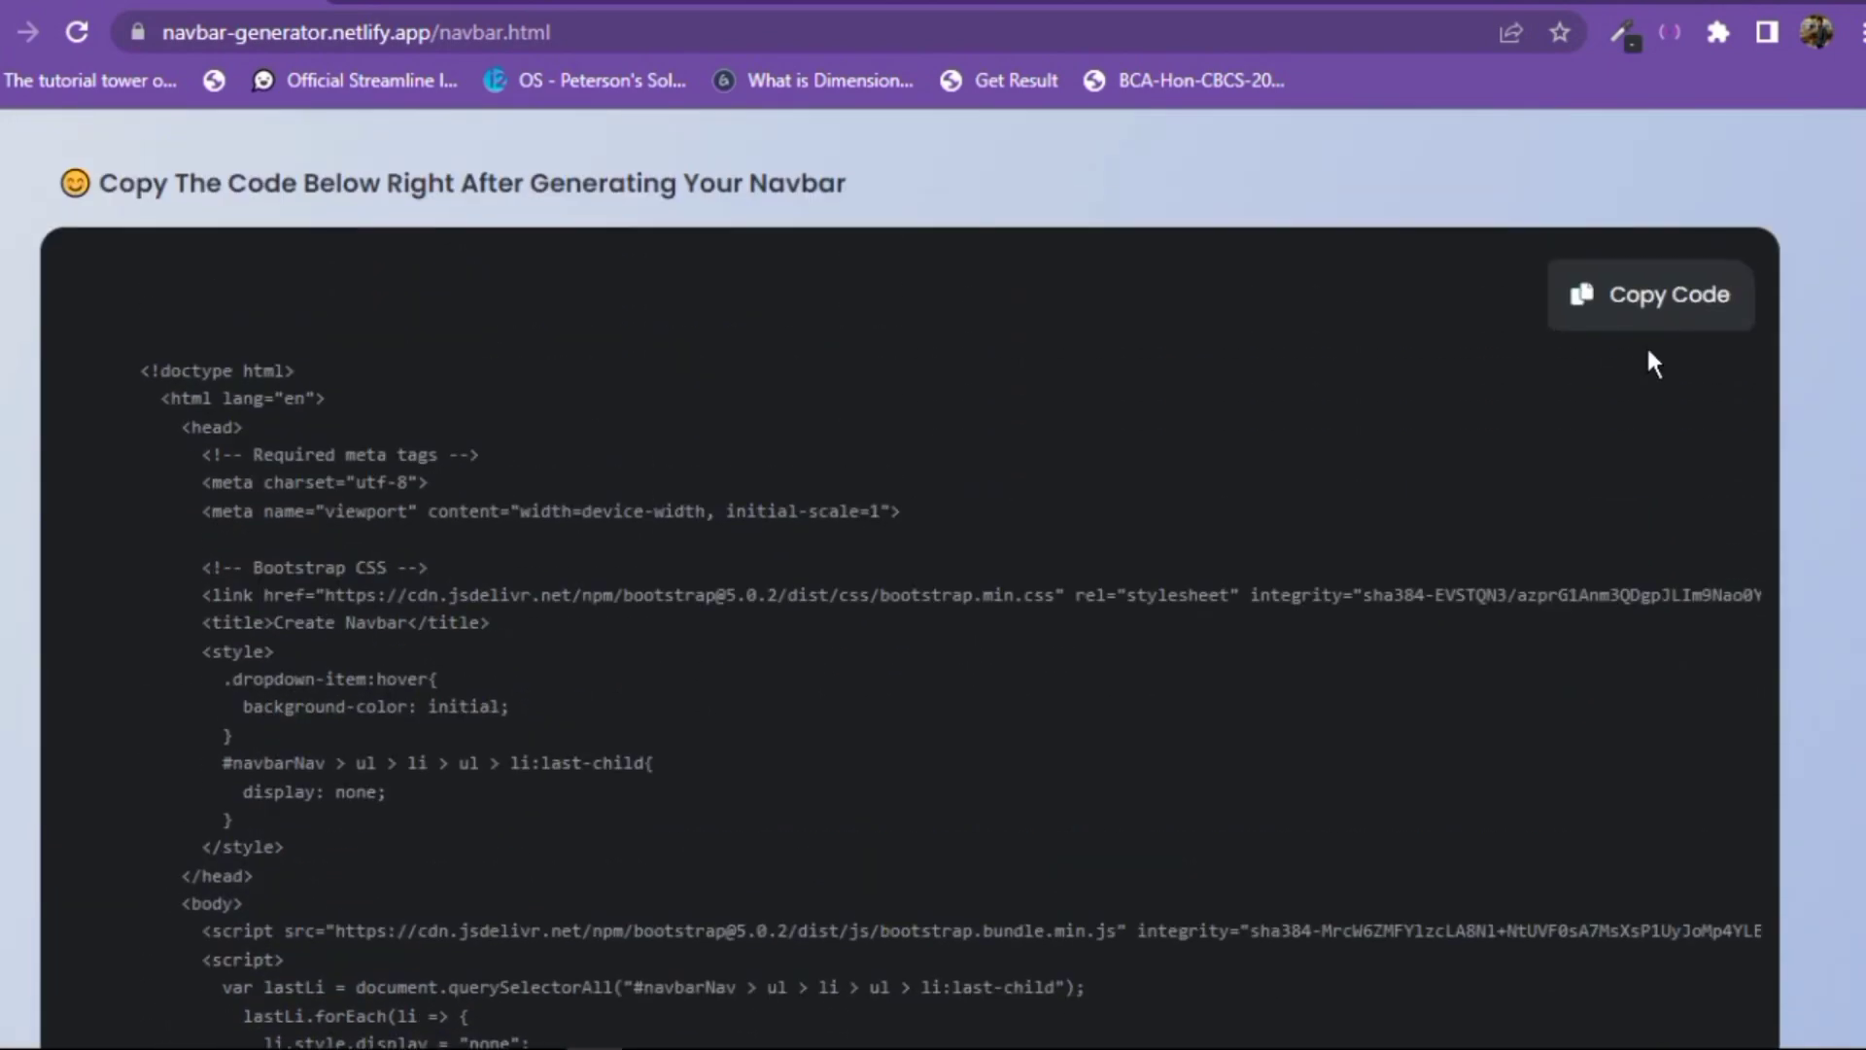
pyautogui.click(1660, 305)
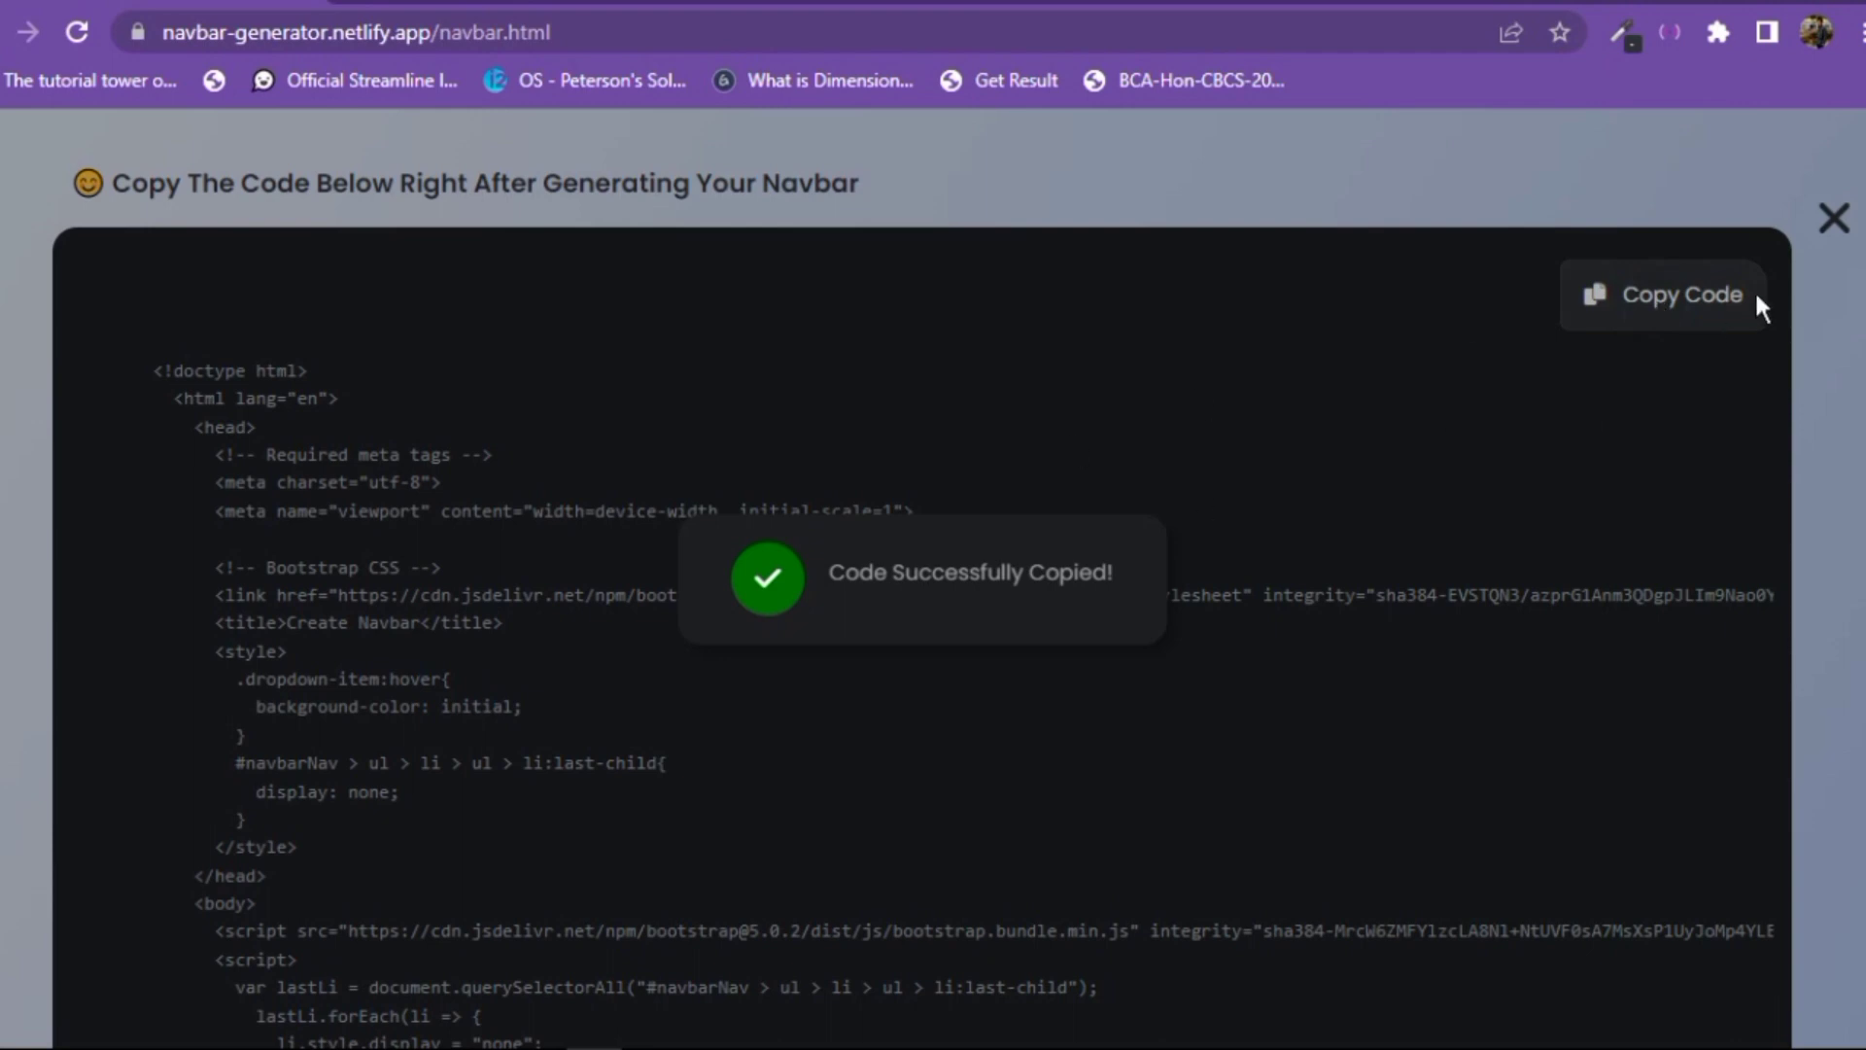
pyautogui.click(1832, 220)
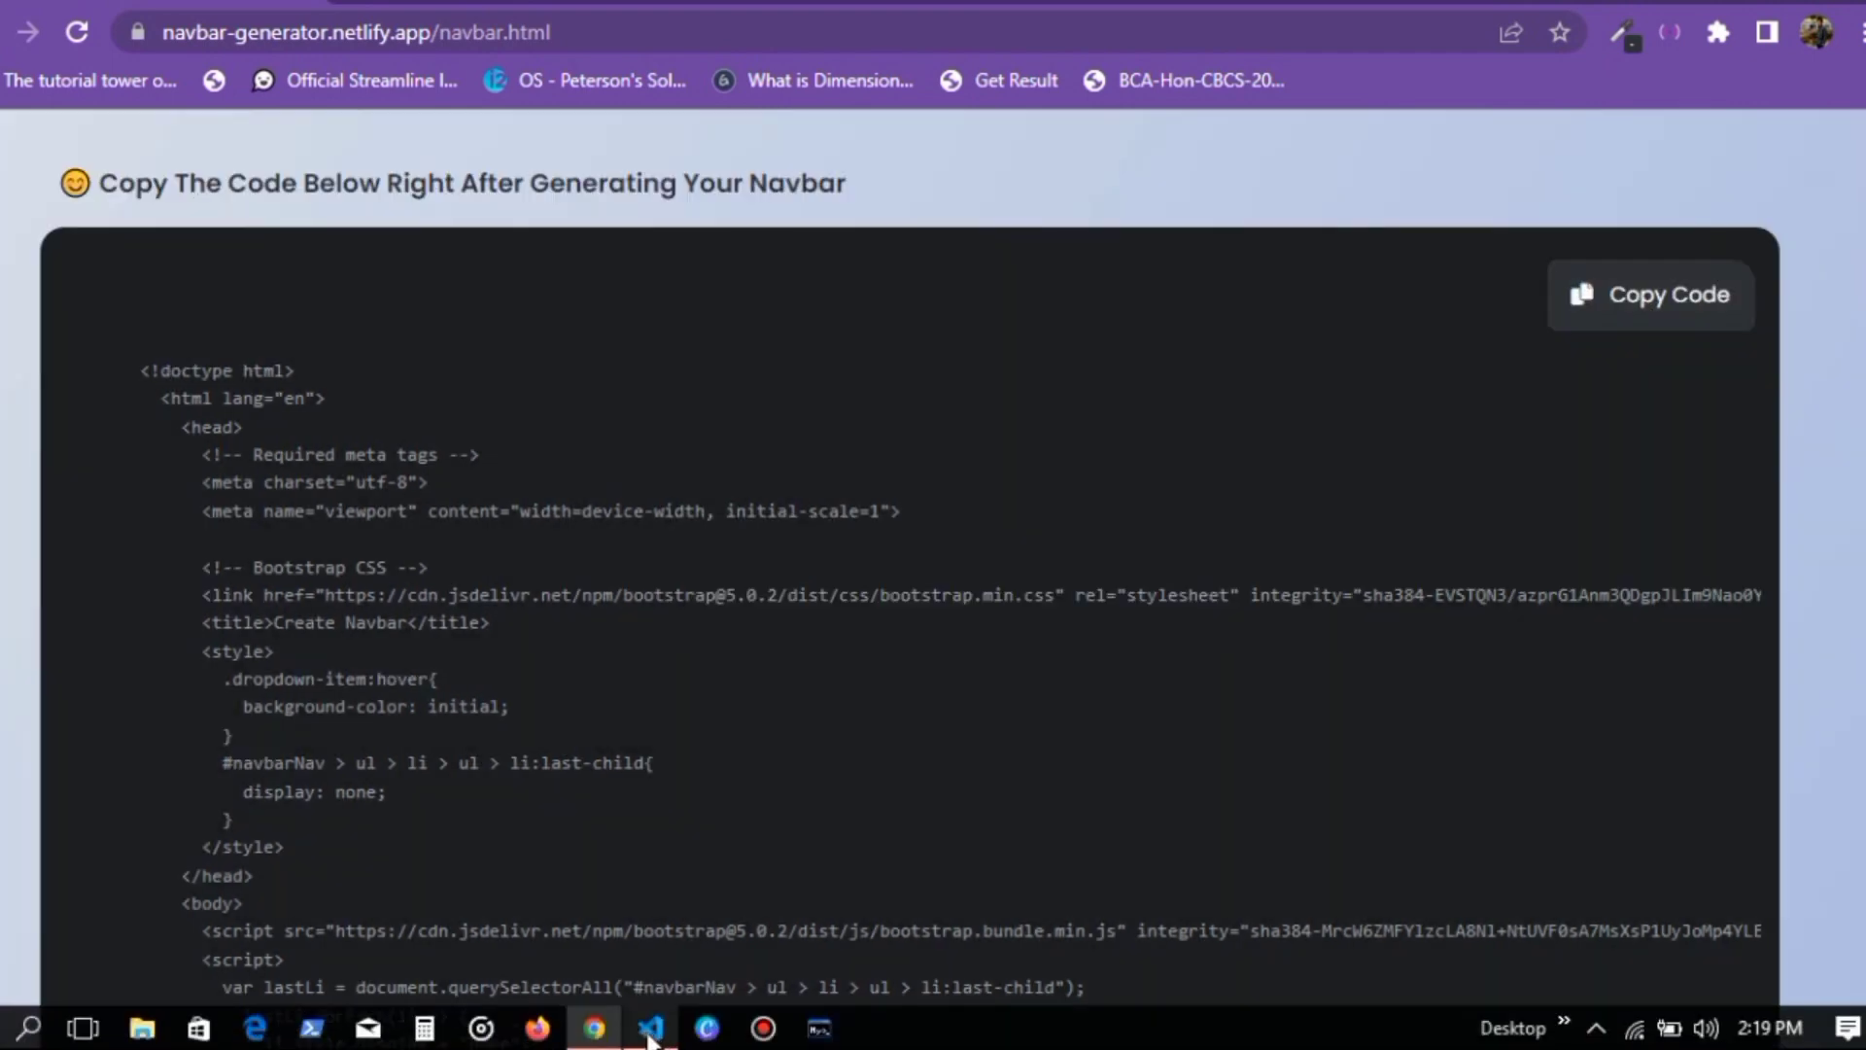
# - Switch to VS Code and paste the copied page code into the empty trial-navbar.html
pyautogui.click(649, 1030)
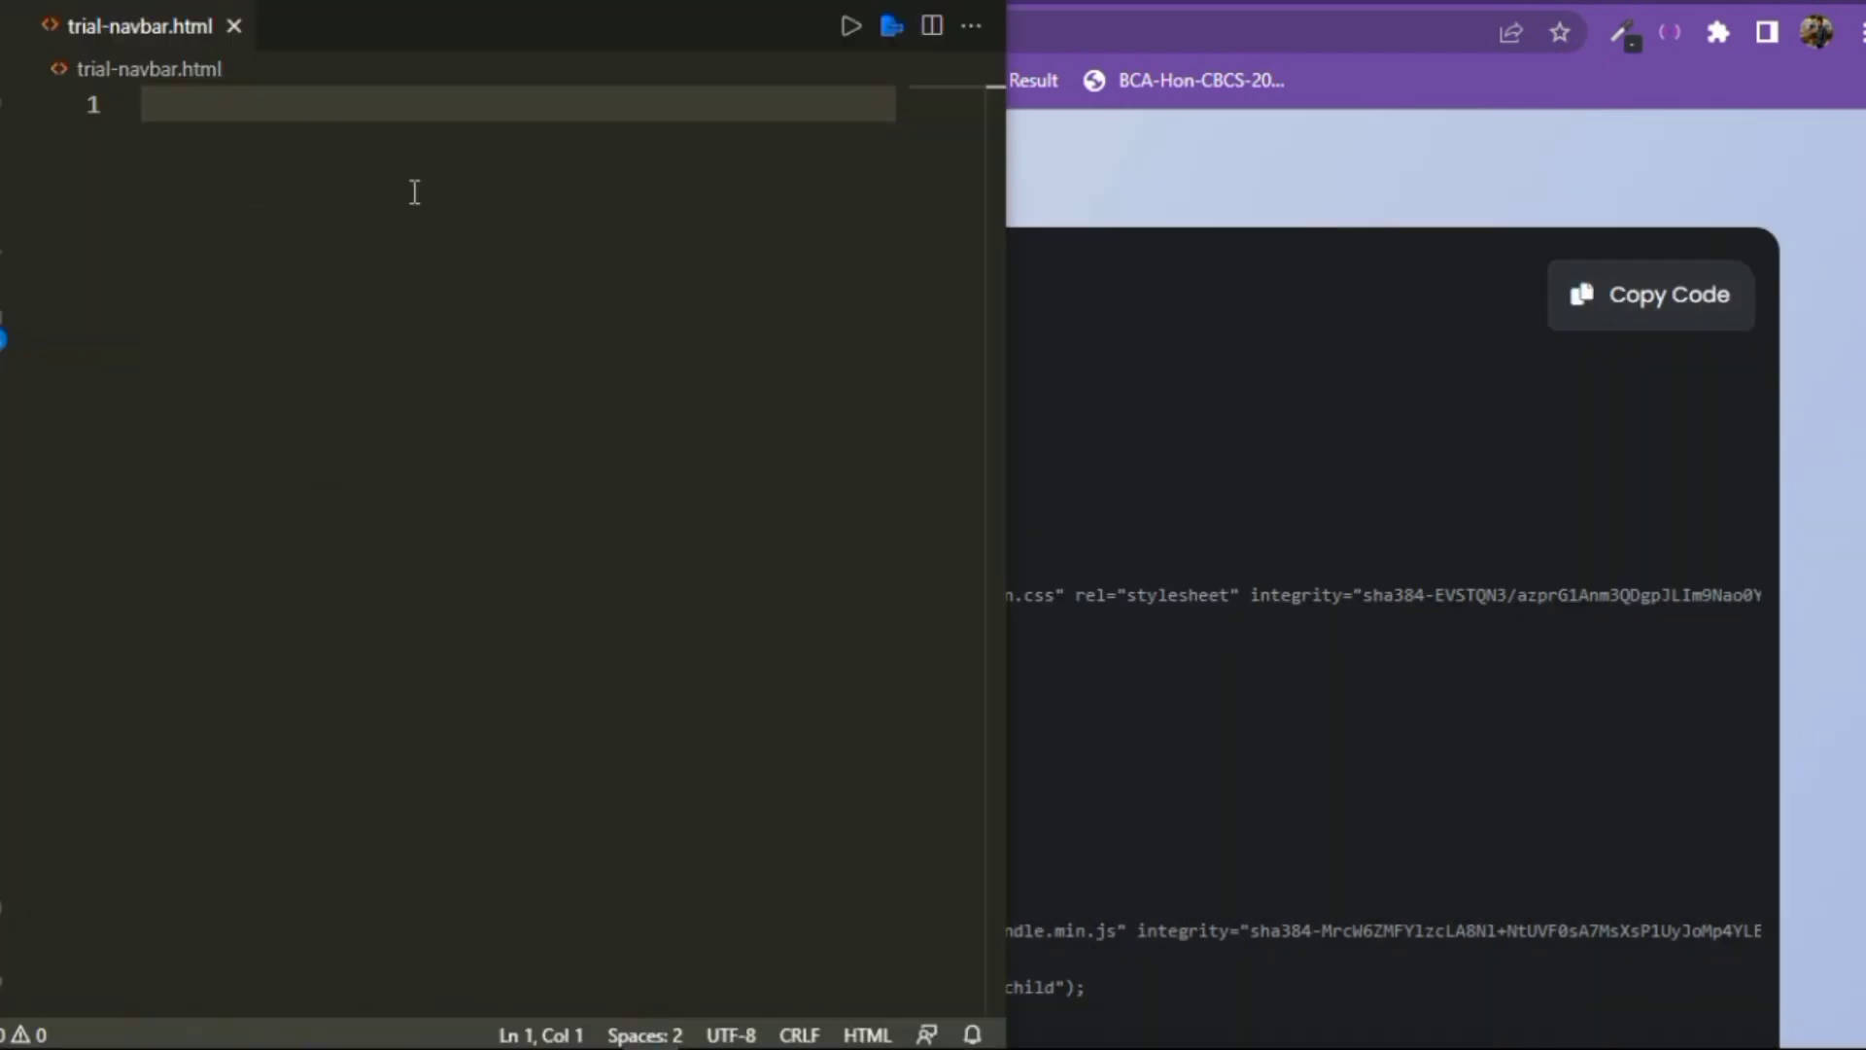
pyautogui.hotkey('ctrl', 'v')
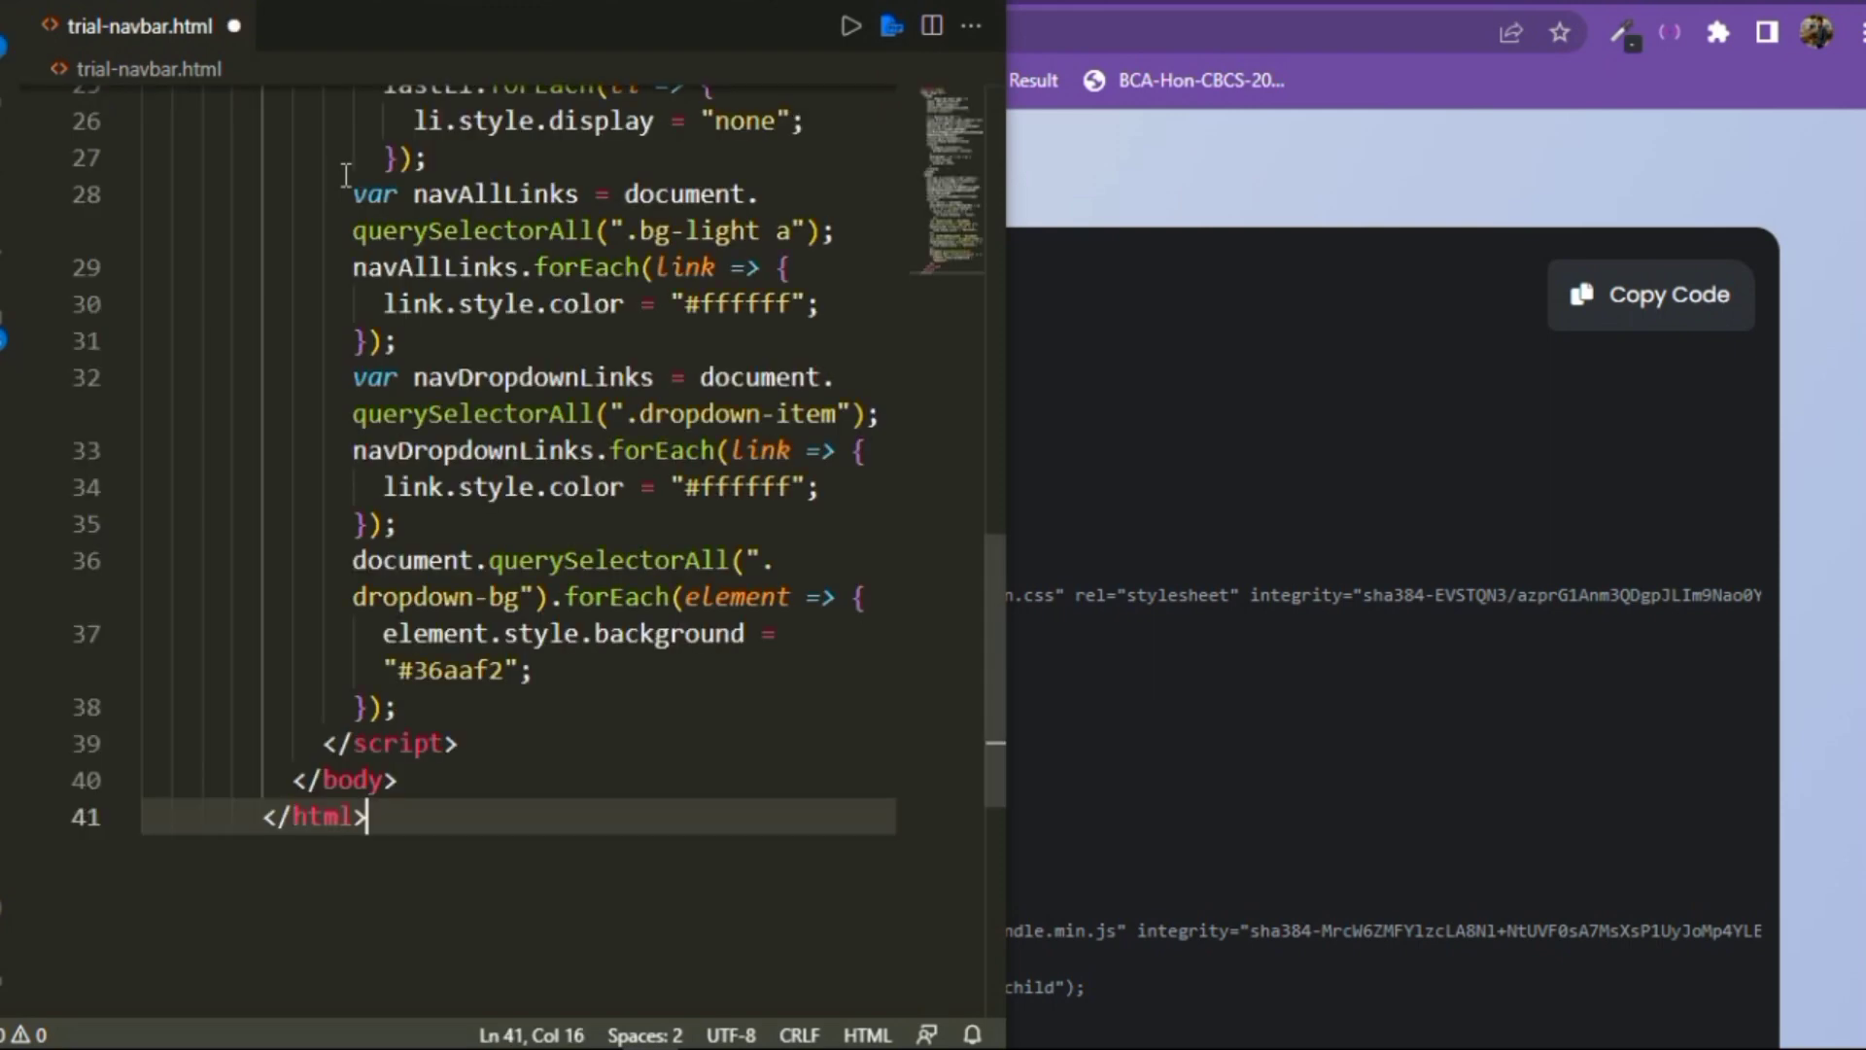
pyautogui.scroll(10, 677, 480)
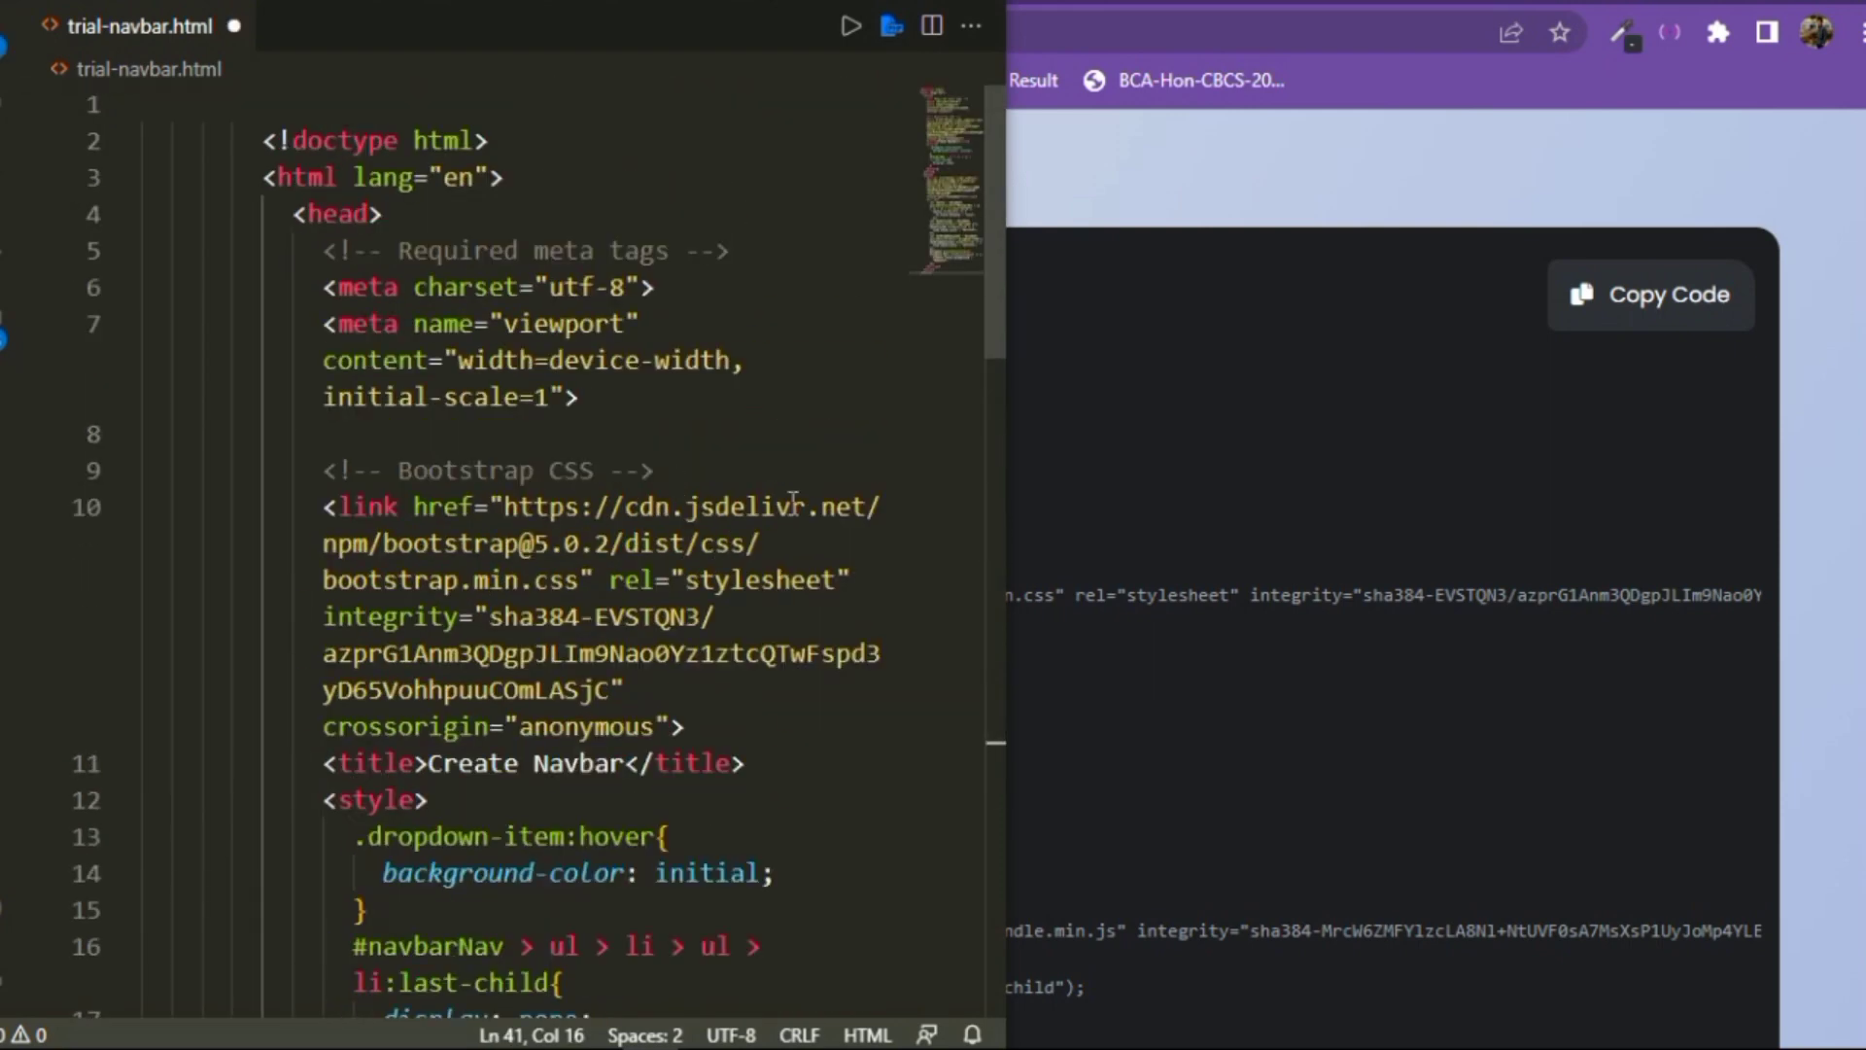
# - Return to the generator page in the browser, copy the navbar markup beside the form and dismiss the copy message
pyautogui.click(1264, 428)
pyautogui.scroll(15, 1160, 445)
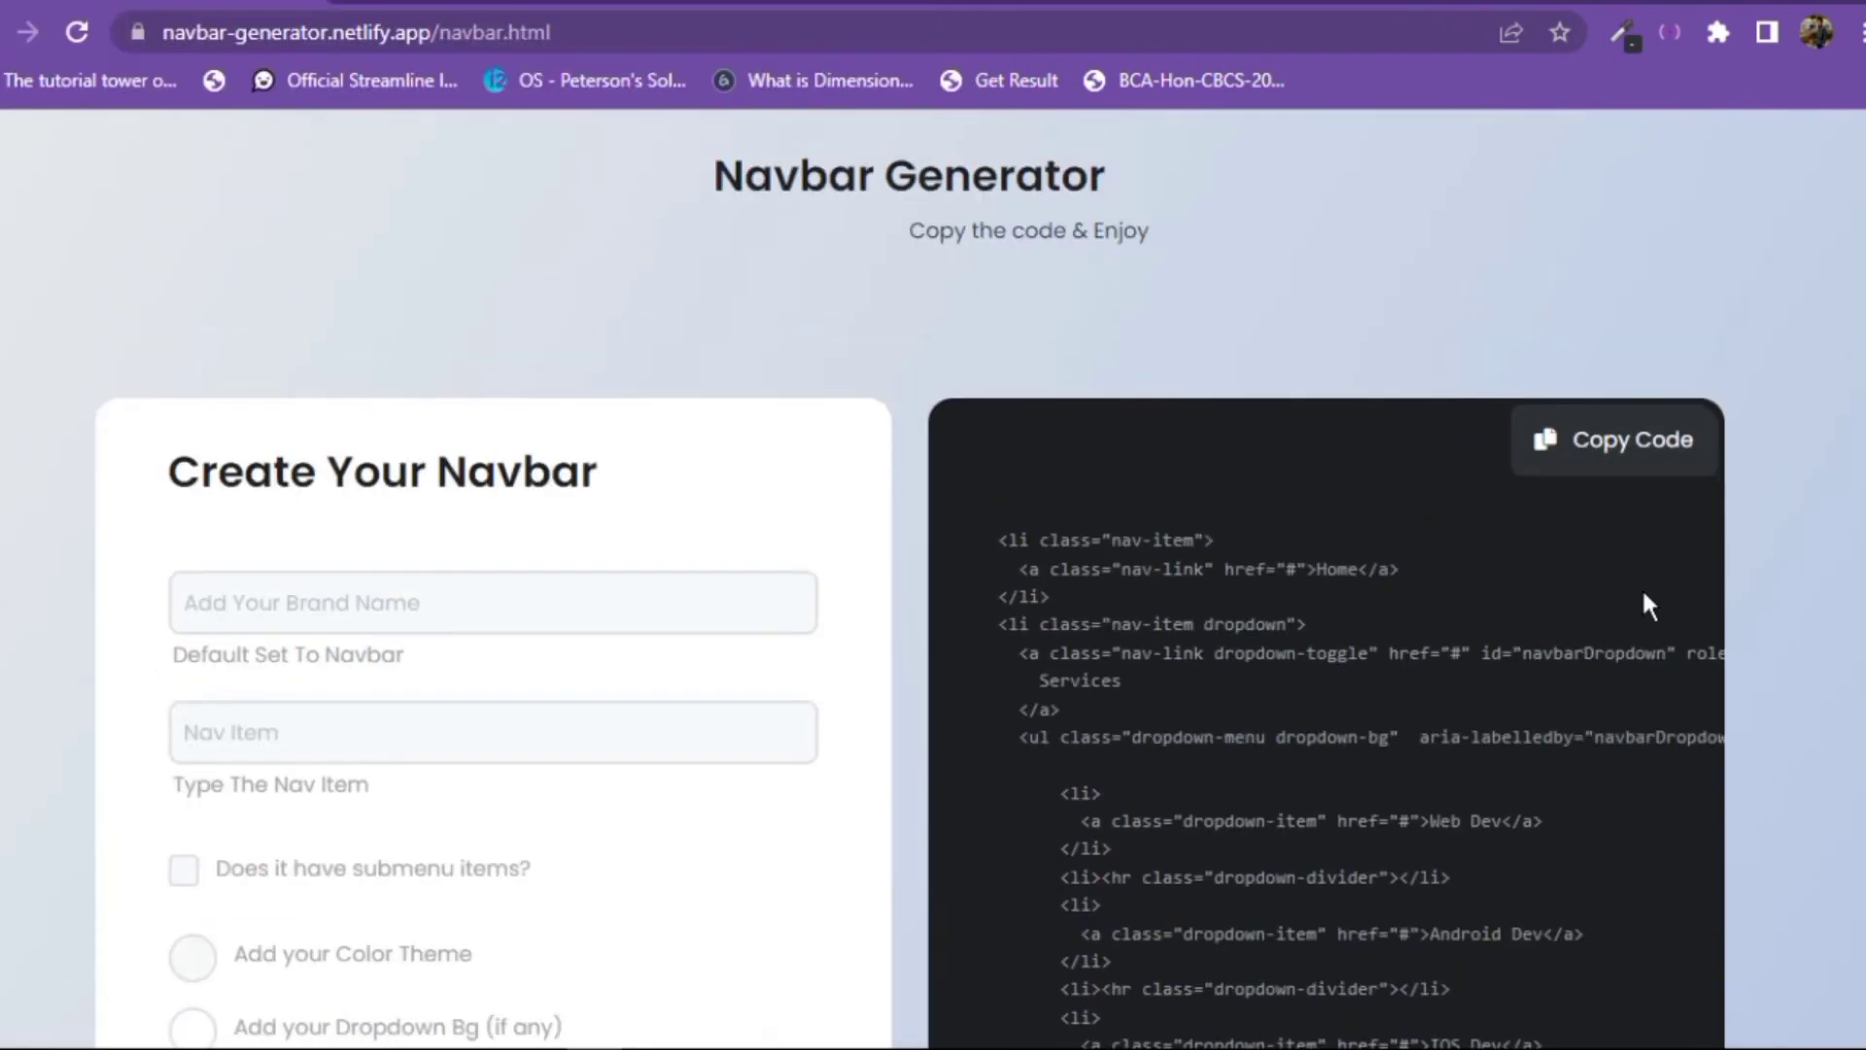
pyautogui.click(1629, 439)
pyautogui.click(1834, 218)
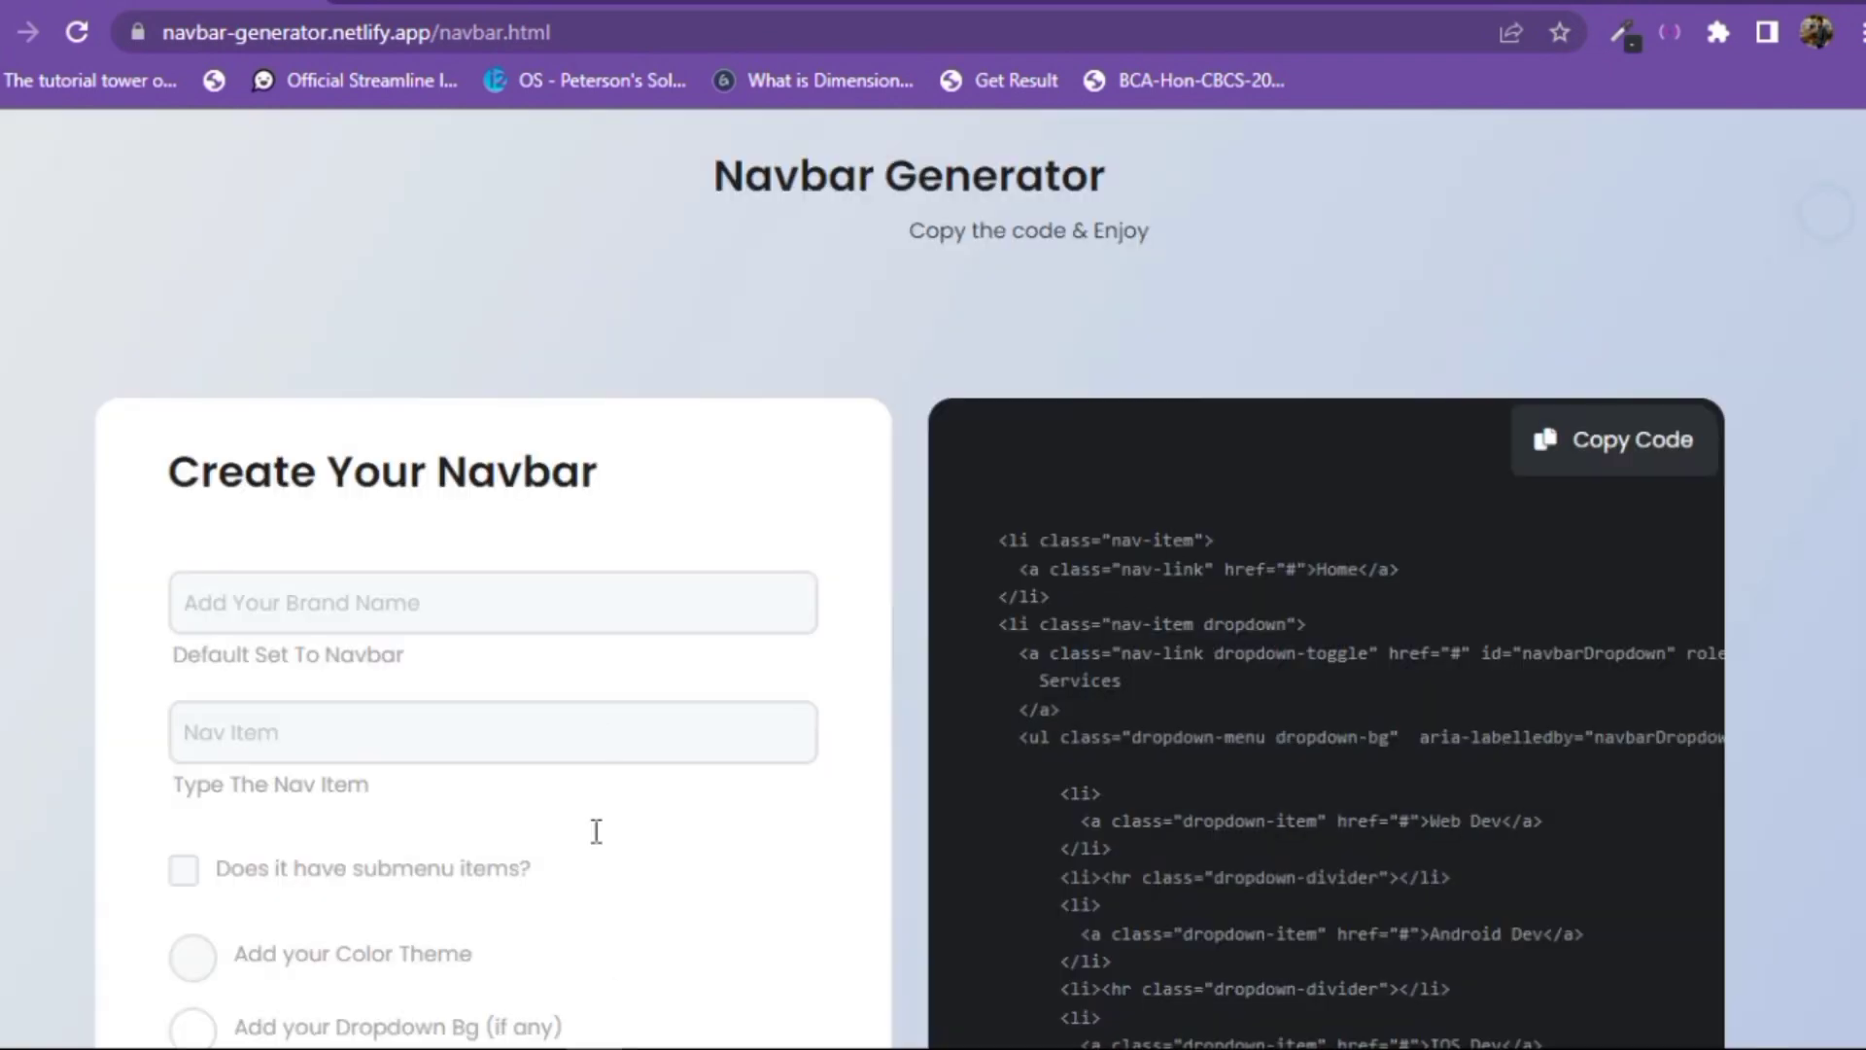
# - In VS Code, paste the navbar markup on a new line right after the opening body tag of trial-navbar.html and save
pyautogui.moveTo(580, 1038)
pyautogui.click(650, 1027)
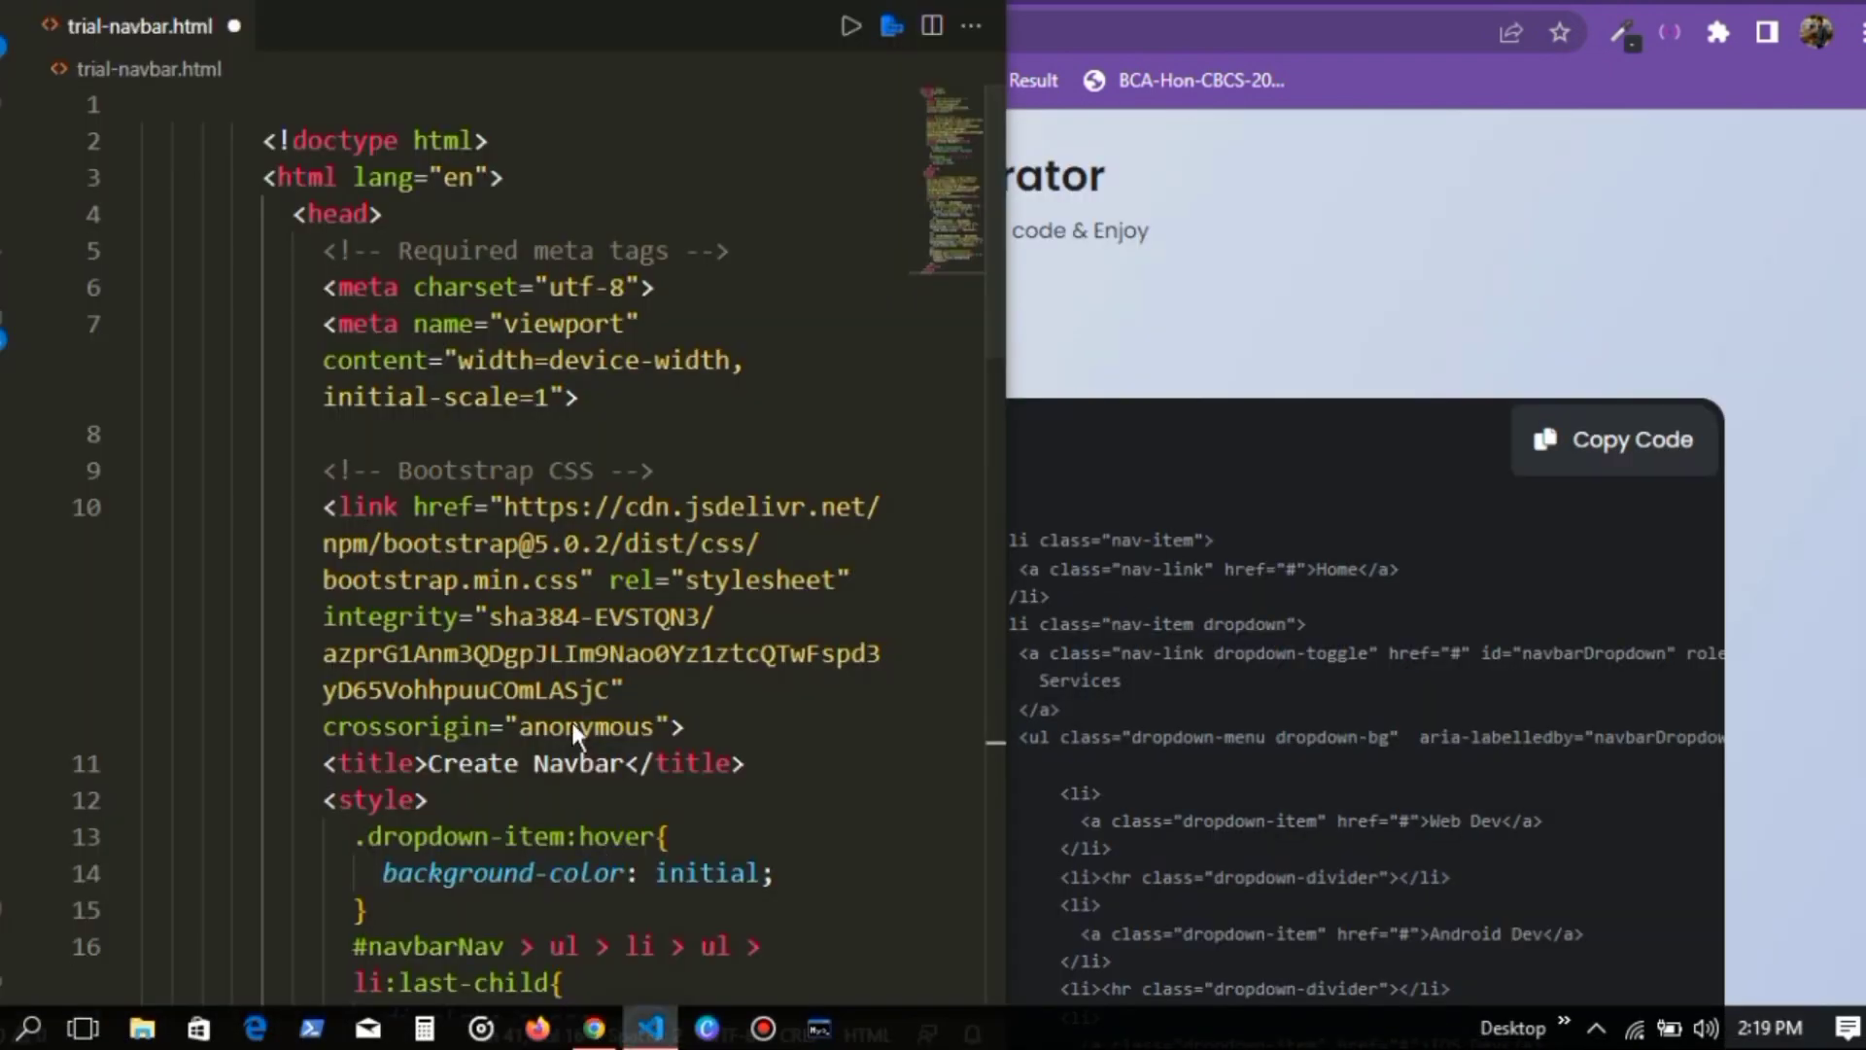
pyautogui.scroll(-2, 619, 586)
pyautogui.scroll(-3, 619, 586)
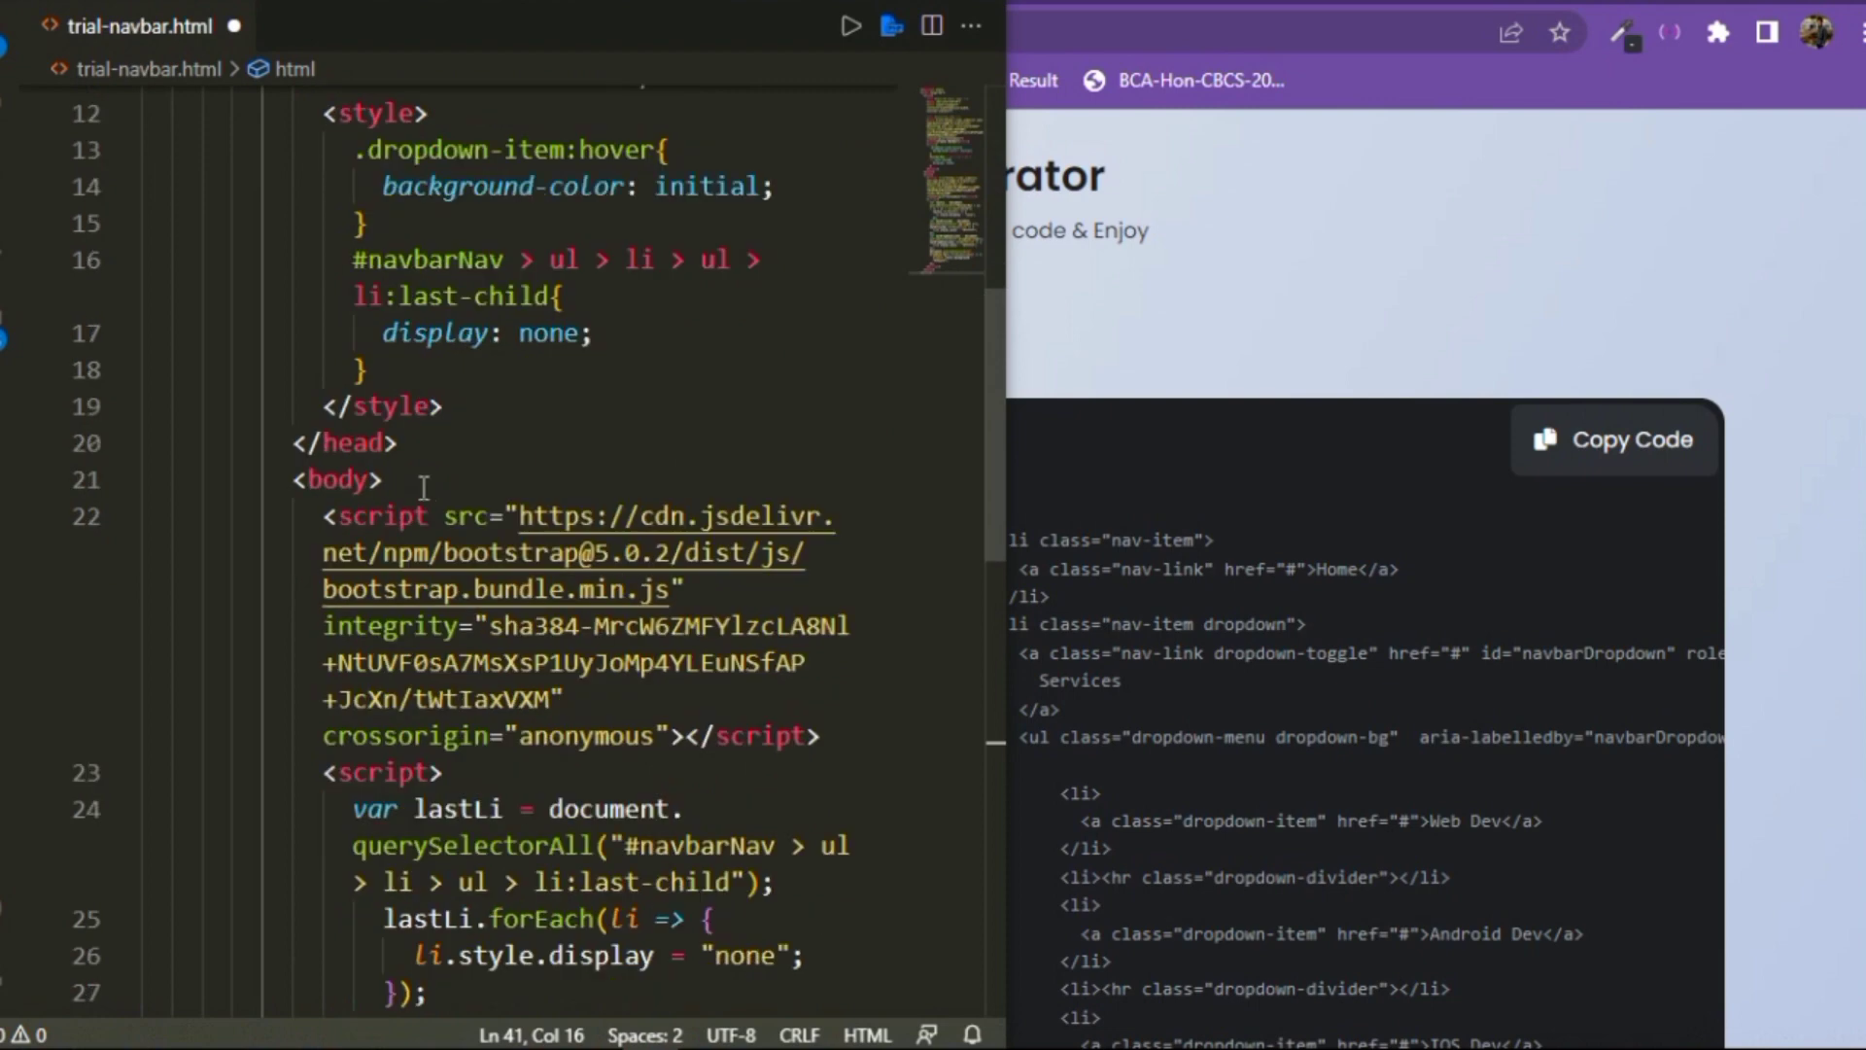
pyautogui.click(424, 486)
pyautogui.press('Return')
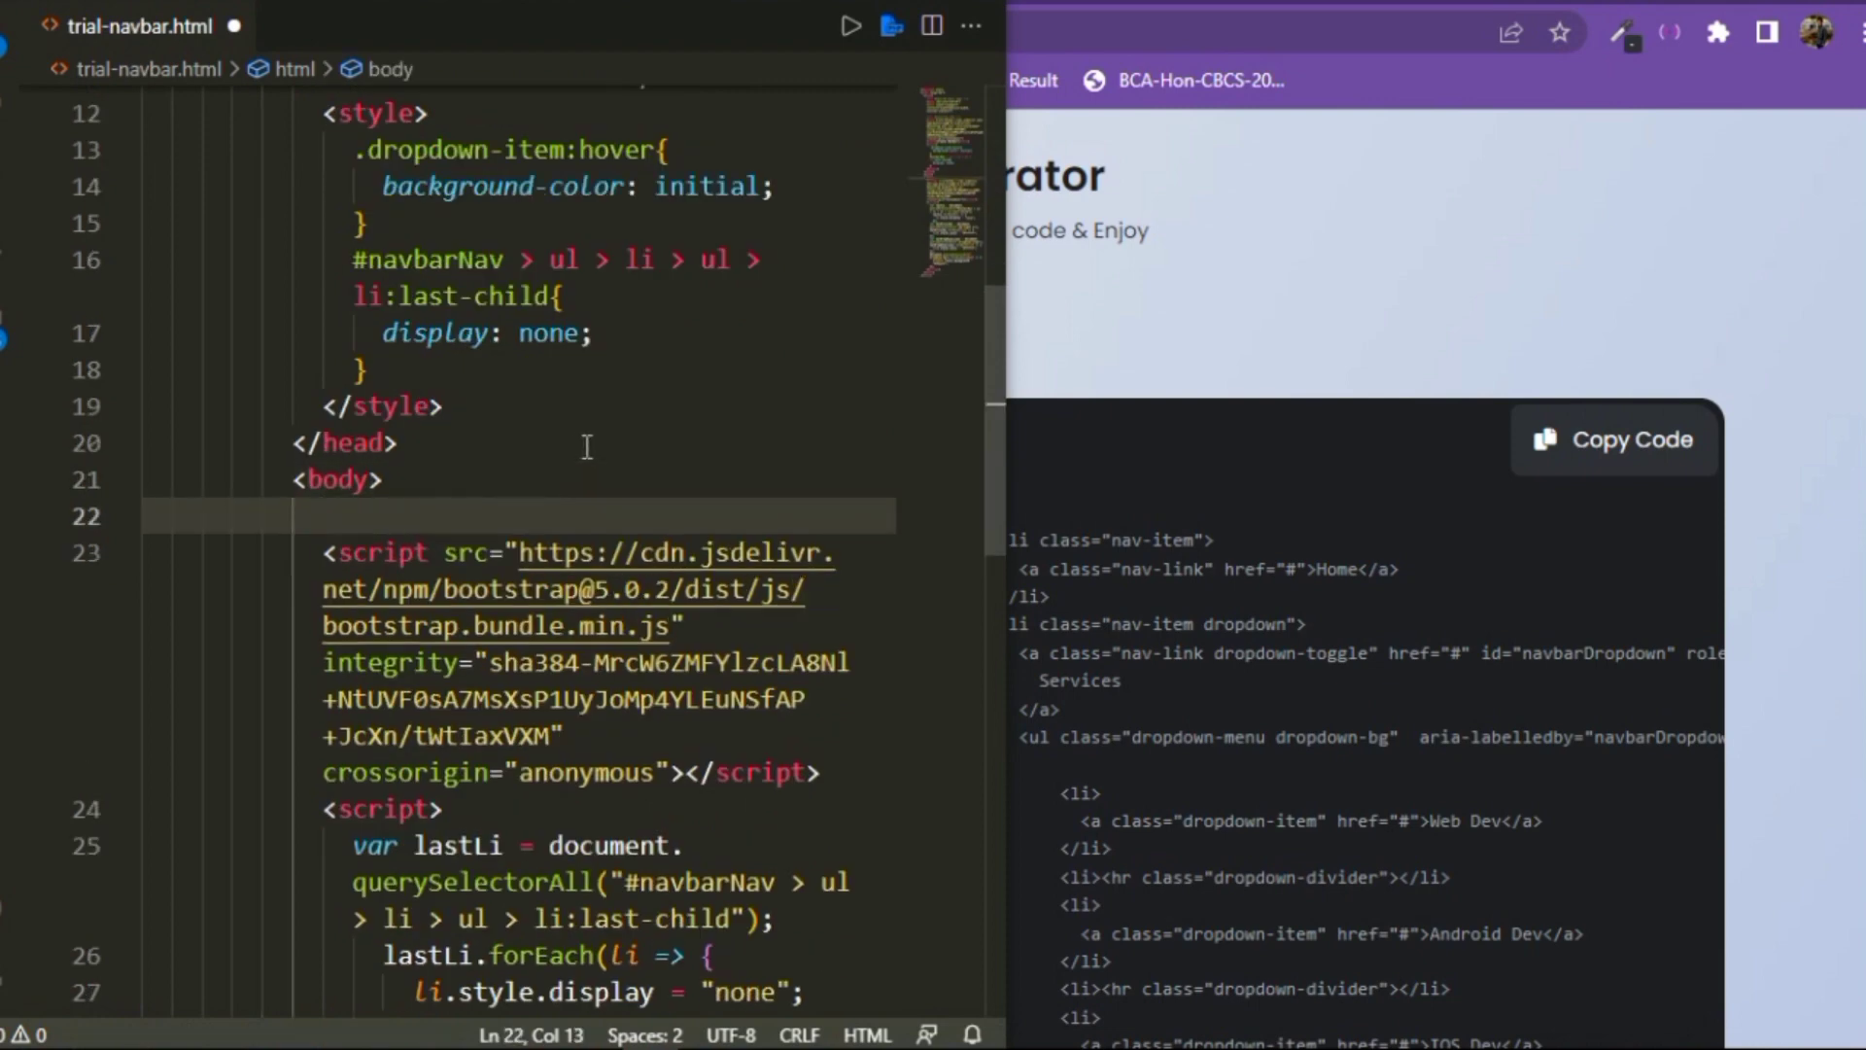
pyautogui.hotkey('ctrl', 'v')
pyautogui.hotkey('ctrl', 's')
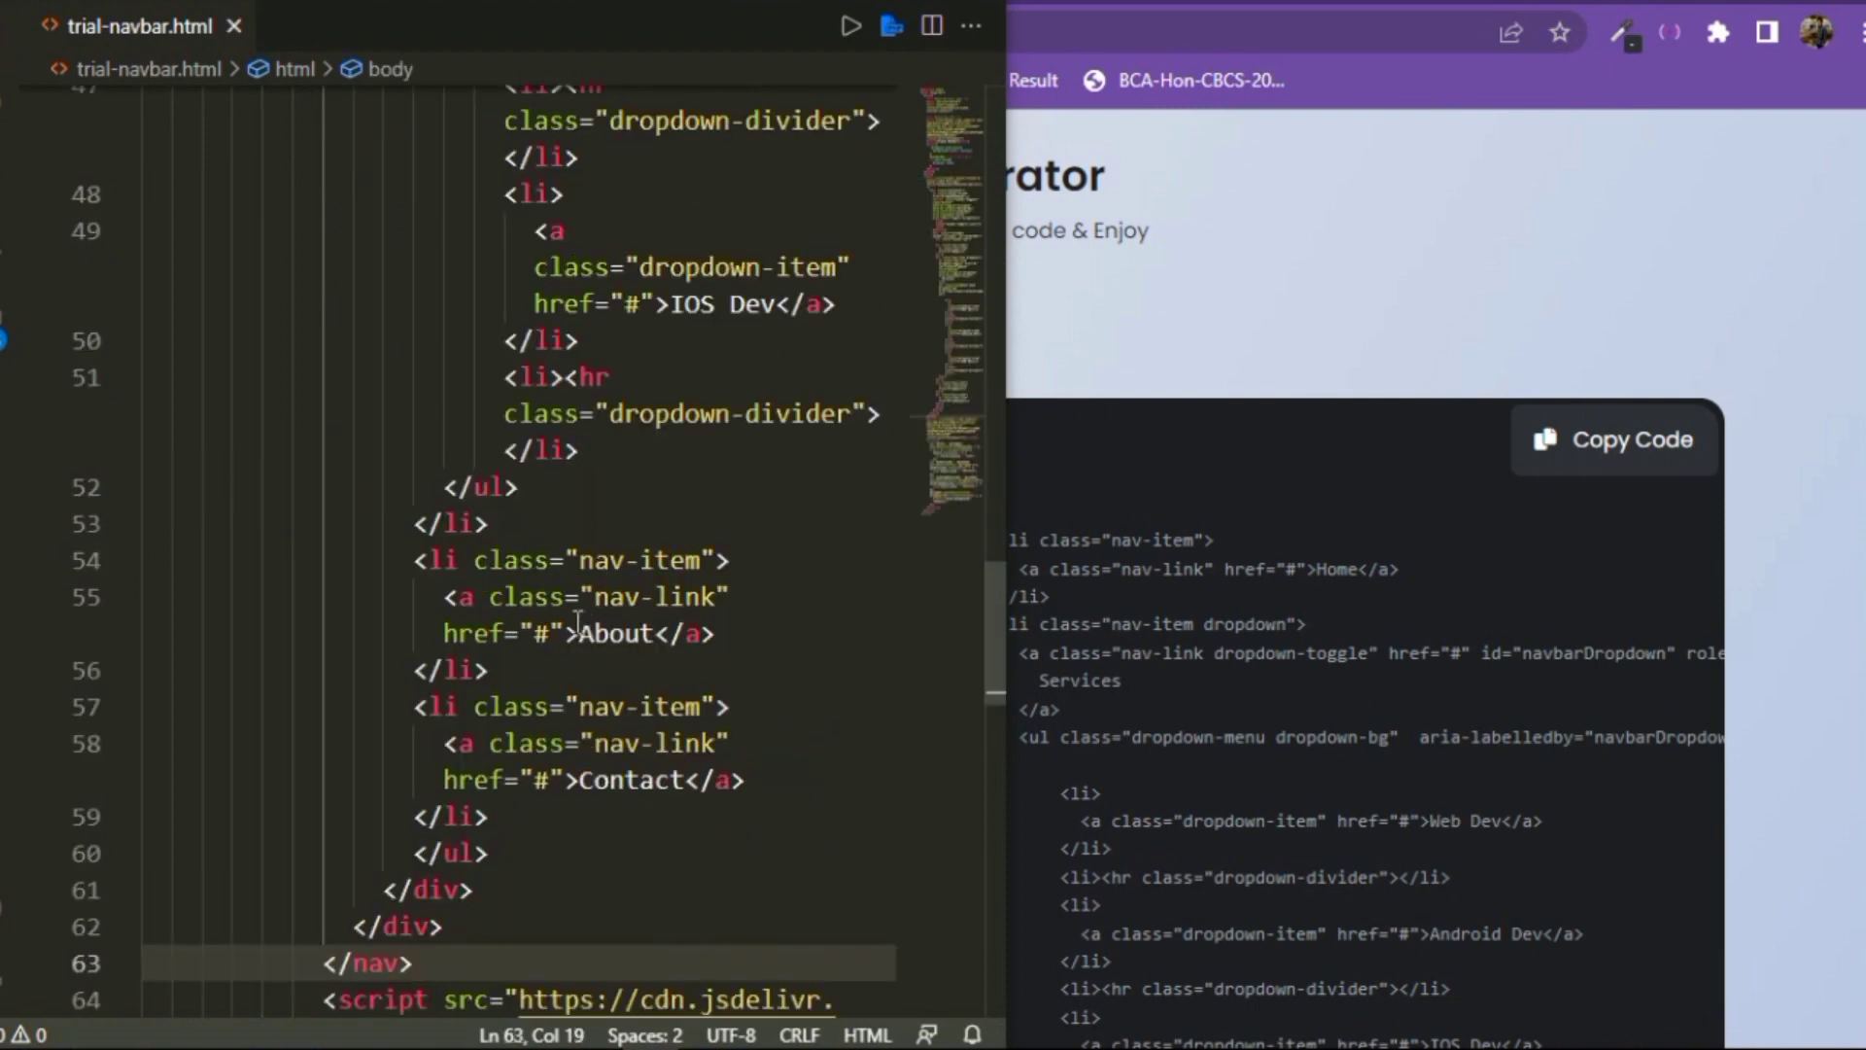
# - Open trial-navbar.html with Live Server and switch to the browser showing it
pyautogui.rightClick(768, 483)
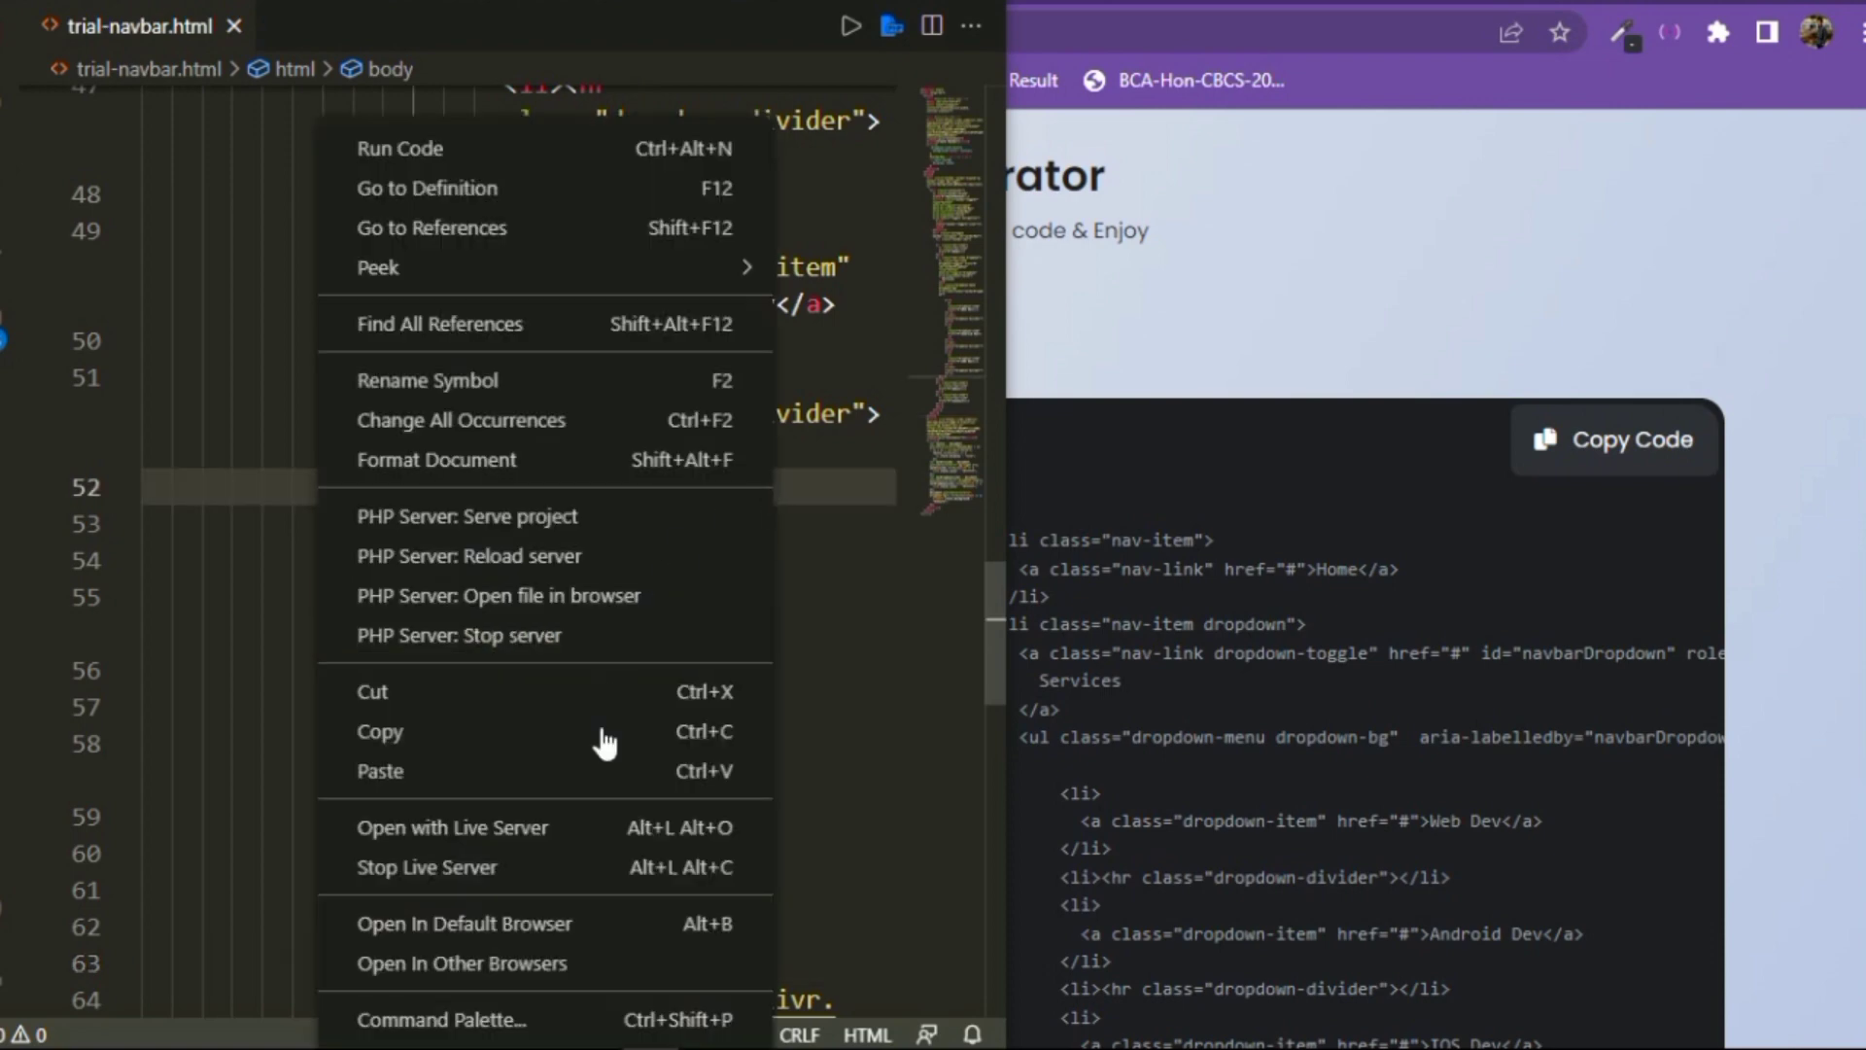
pyautogui.click(569, 831)
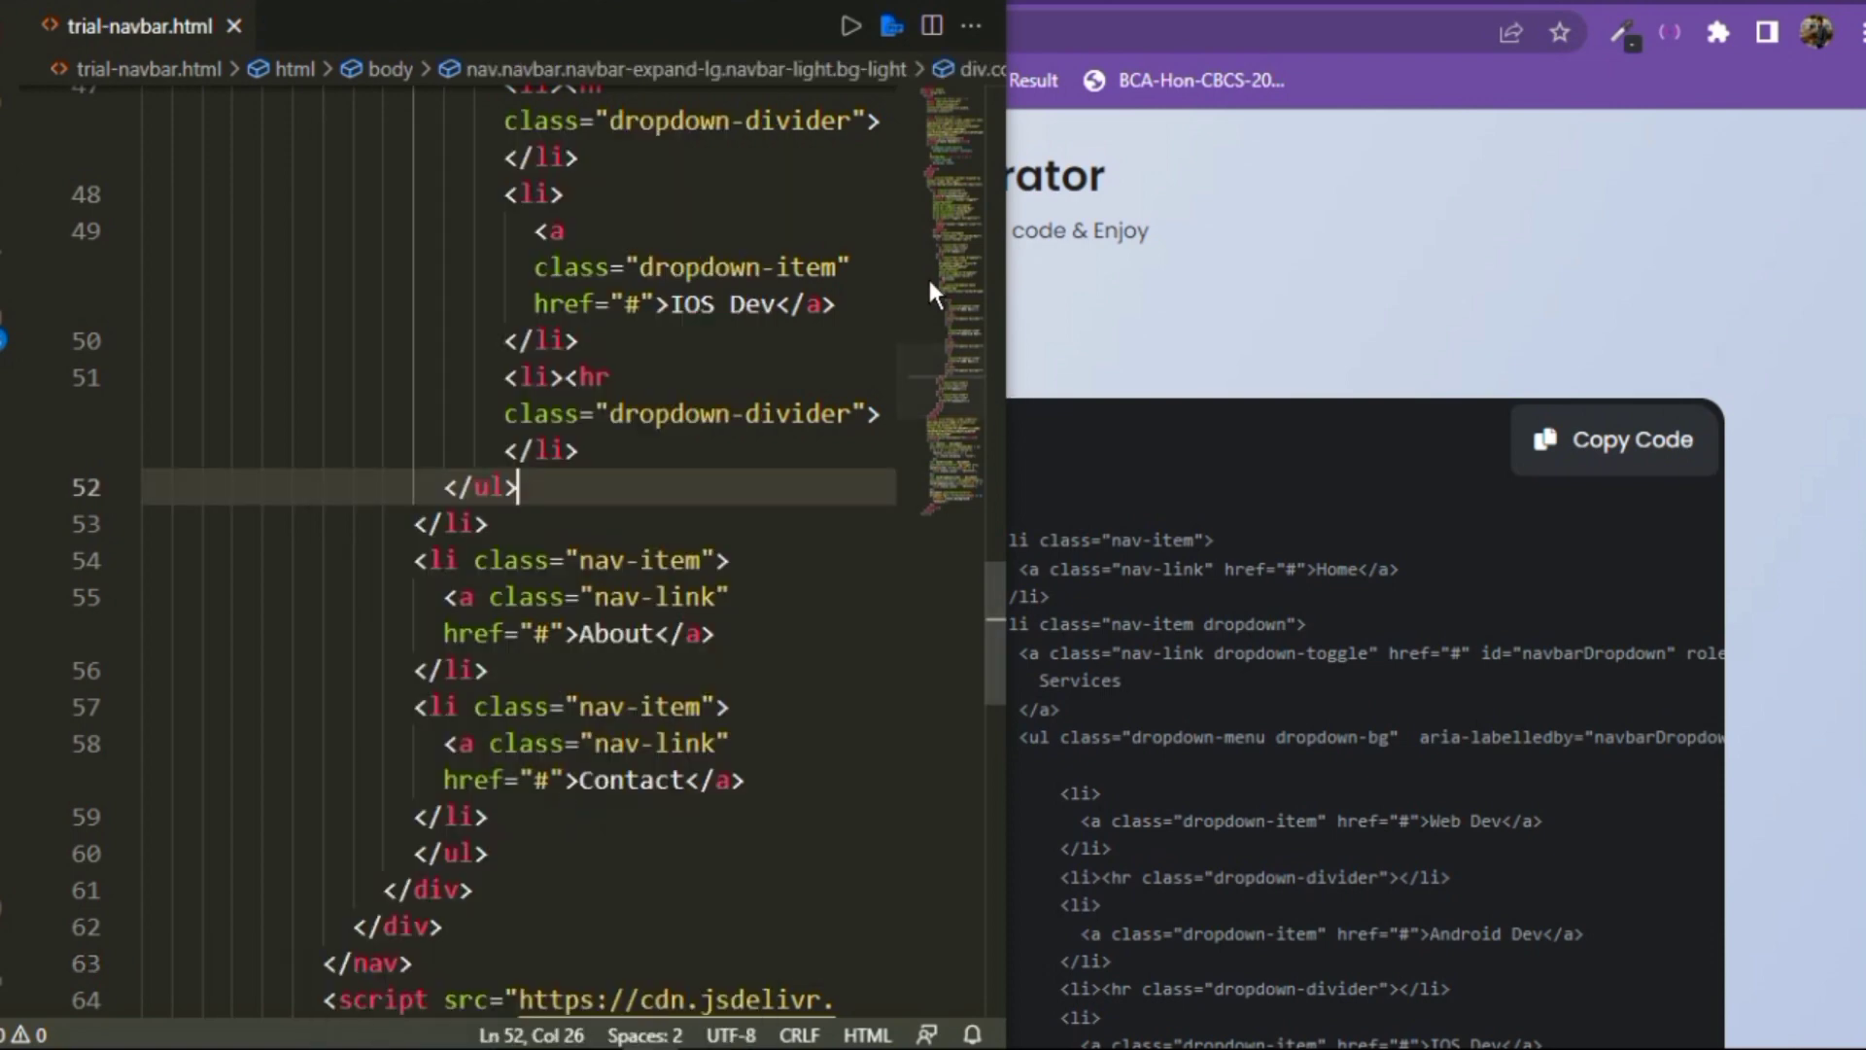
pyautogui.scroll(2, 696, 300)
pyautogui.hotkey('alt', 'Tab')
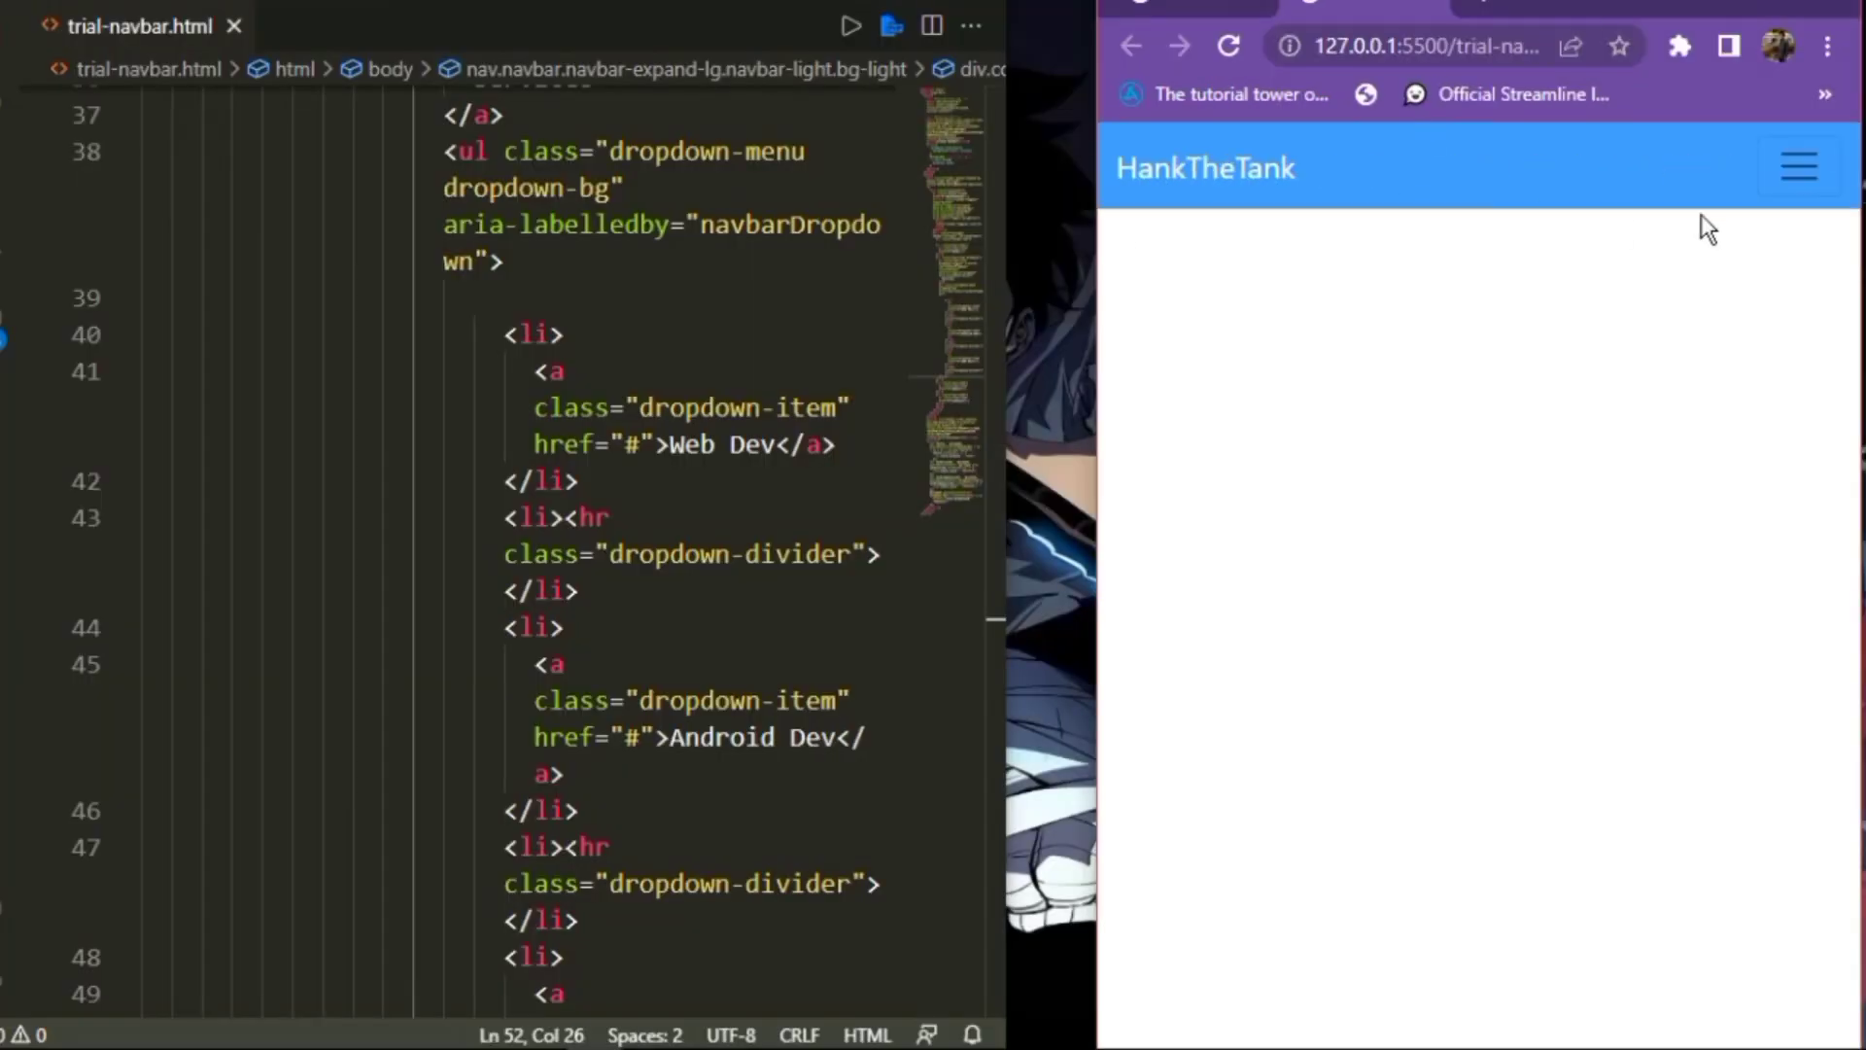
# - Check the live page's collapsed menu and Services dropdown in the narrow window and at full width
pyautogui.click(1799, 167)
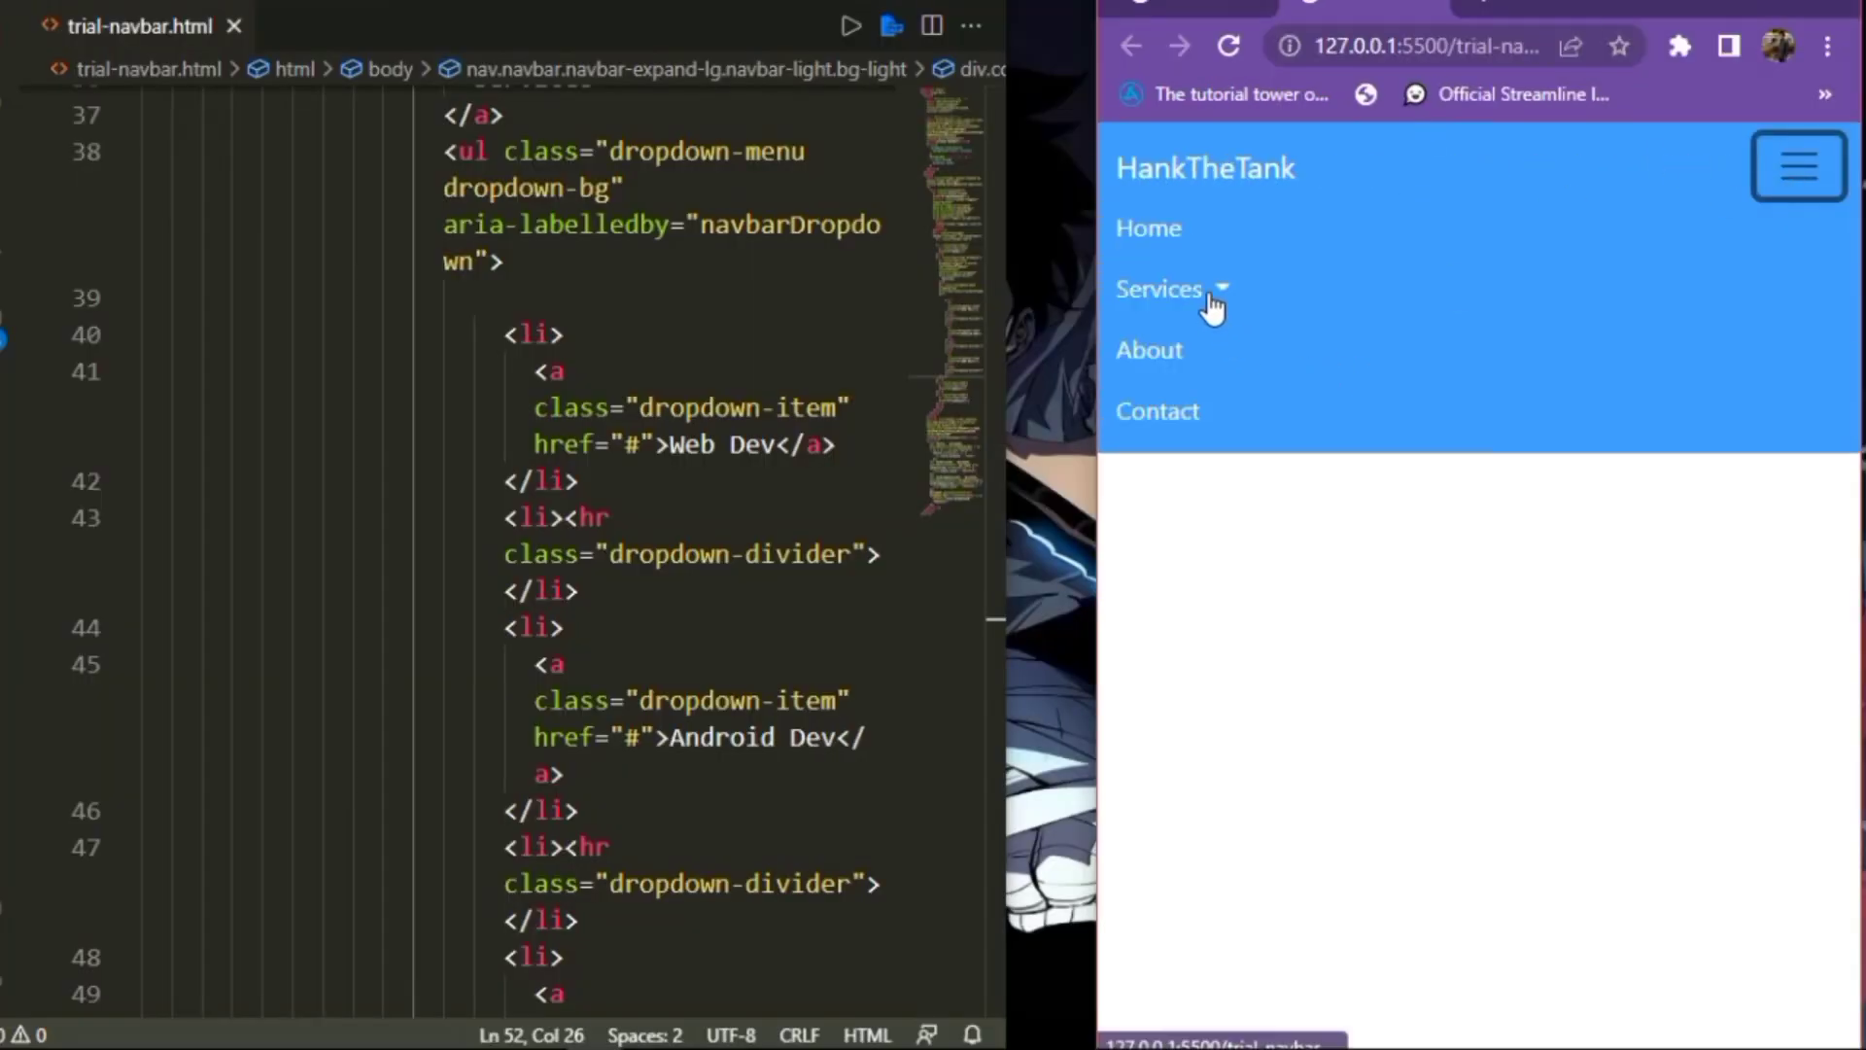
pyautogui.click(1210, 299)
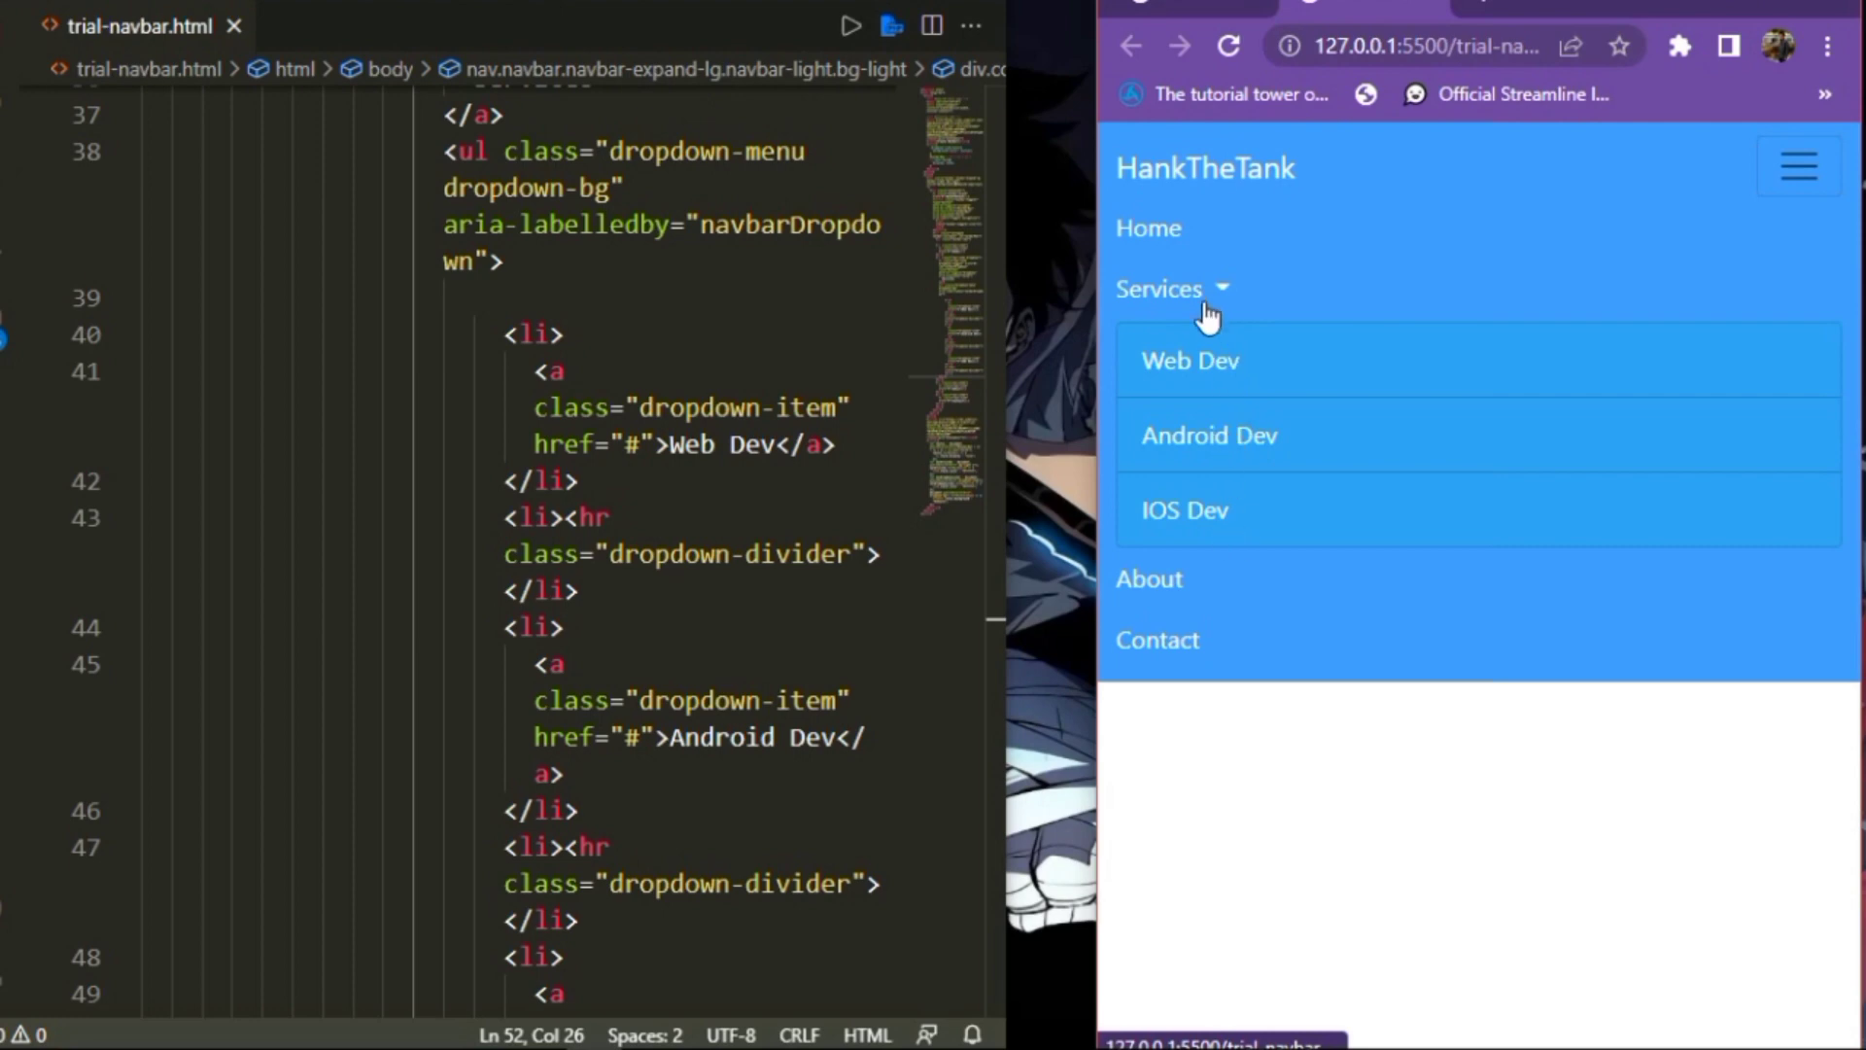
pyautogui.click(1558, 257)
pyautogui.click(1799, 167)
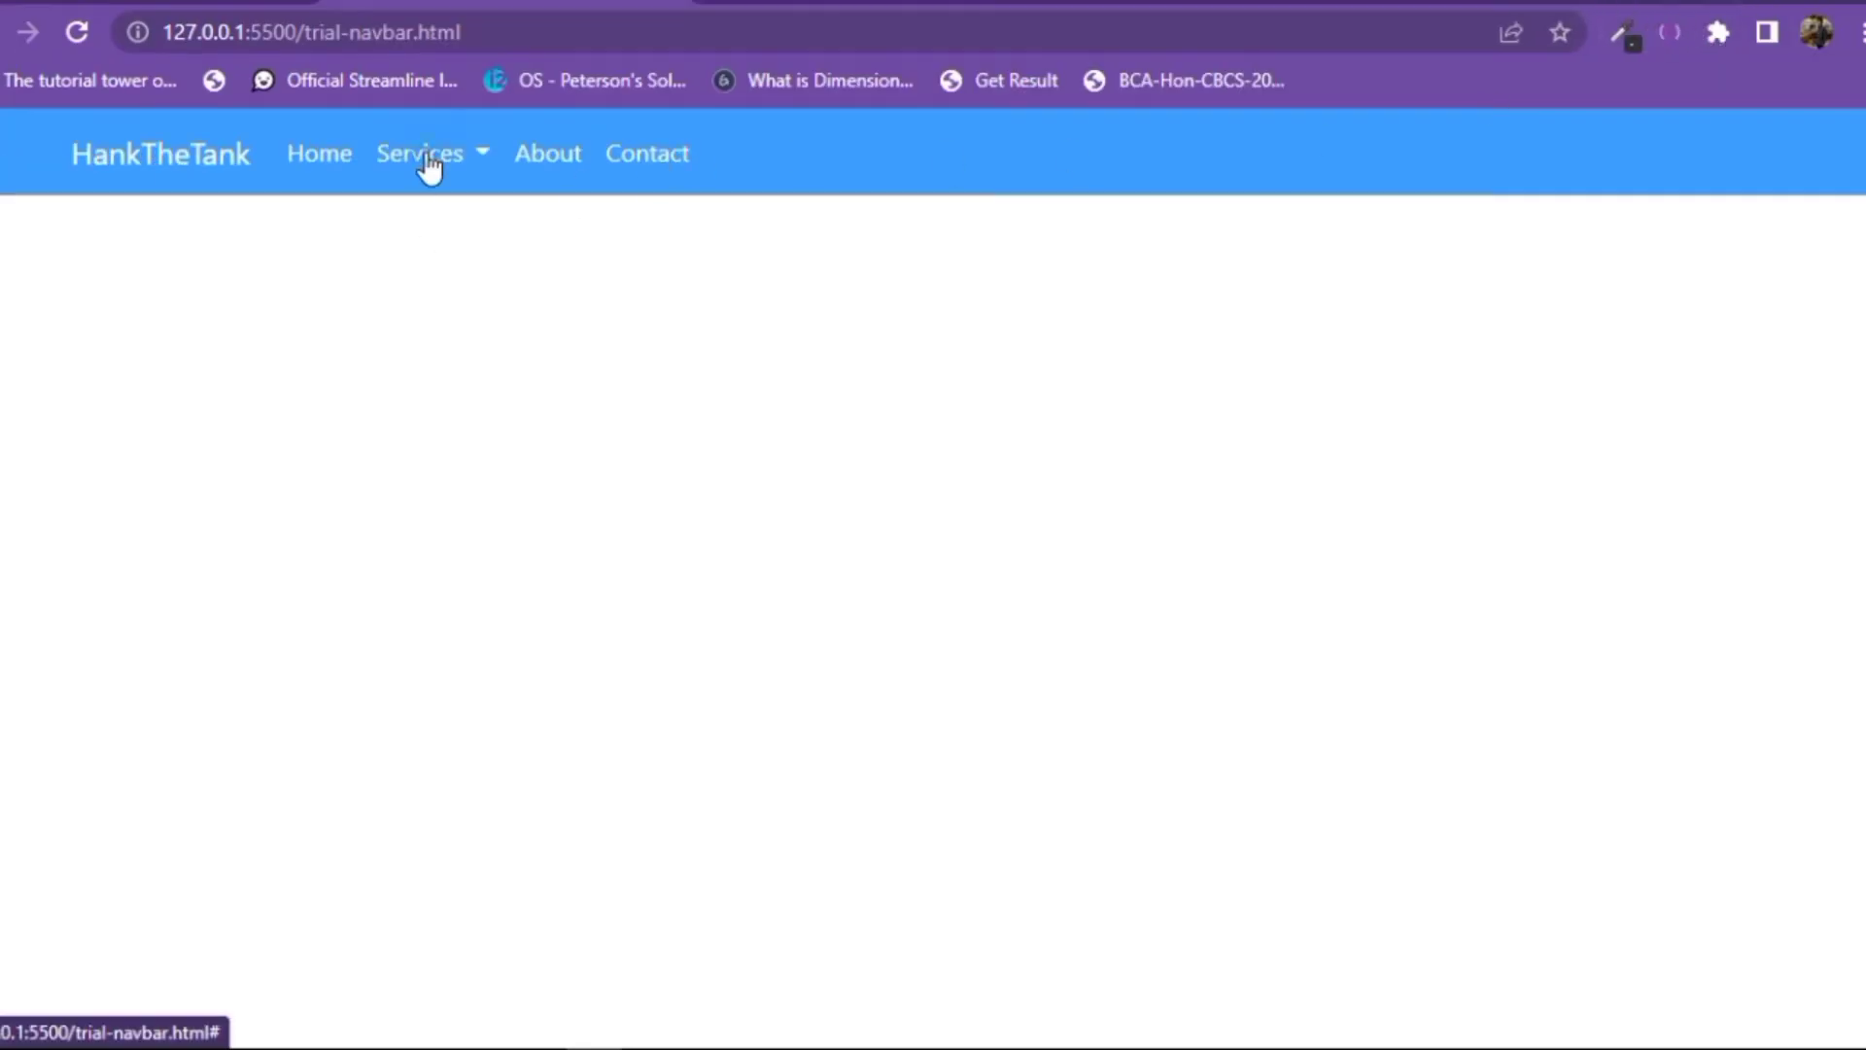
pyautogui.click(427, 159)
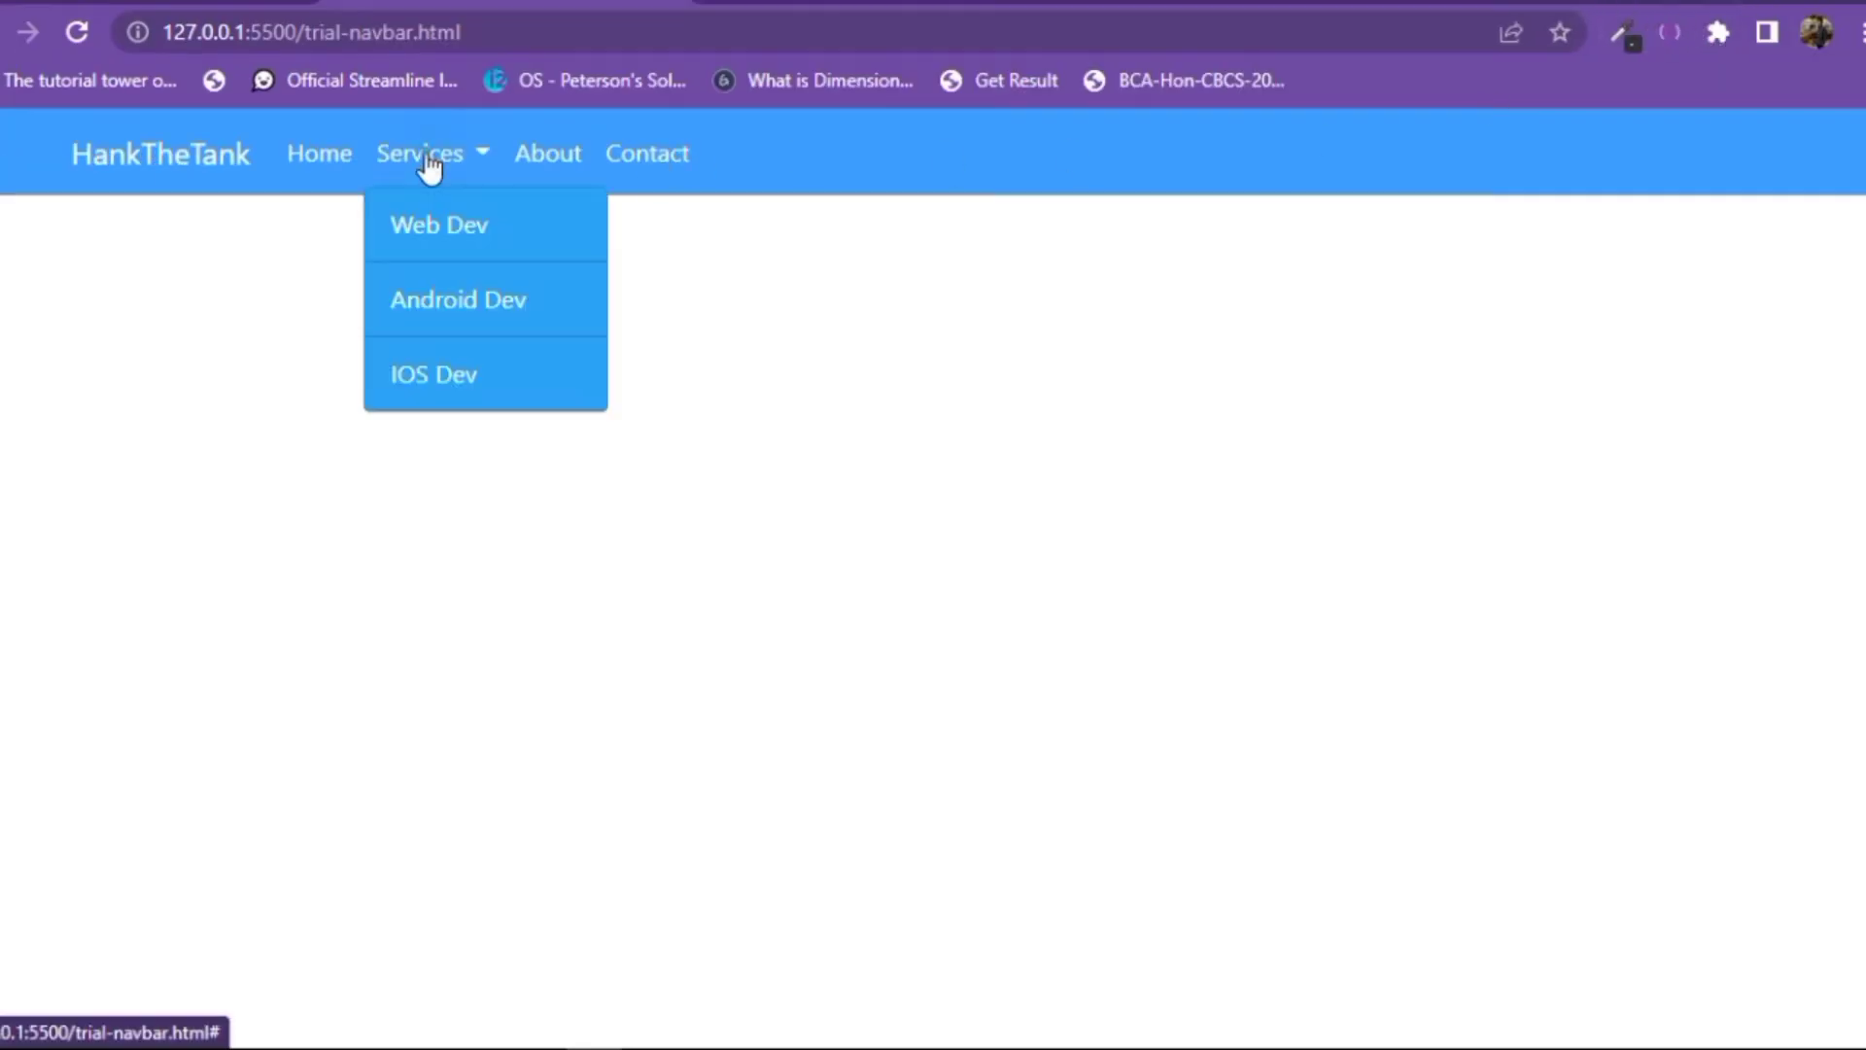
pyautogui.click(427, 160)
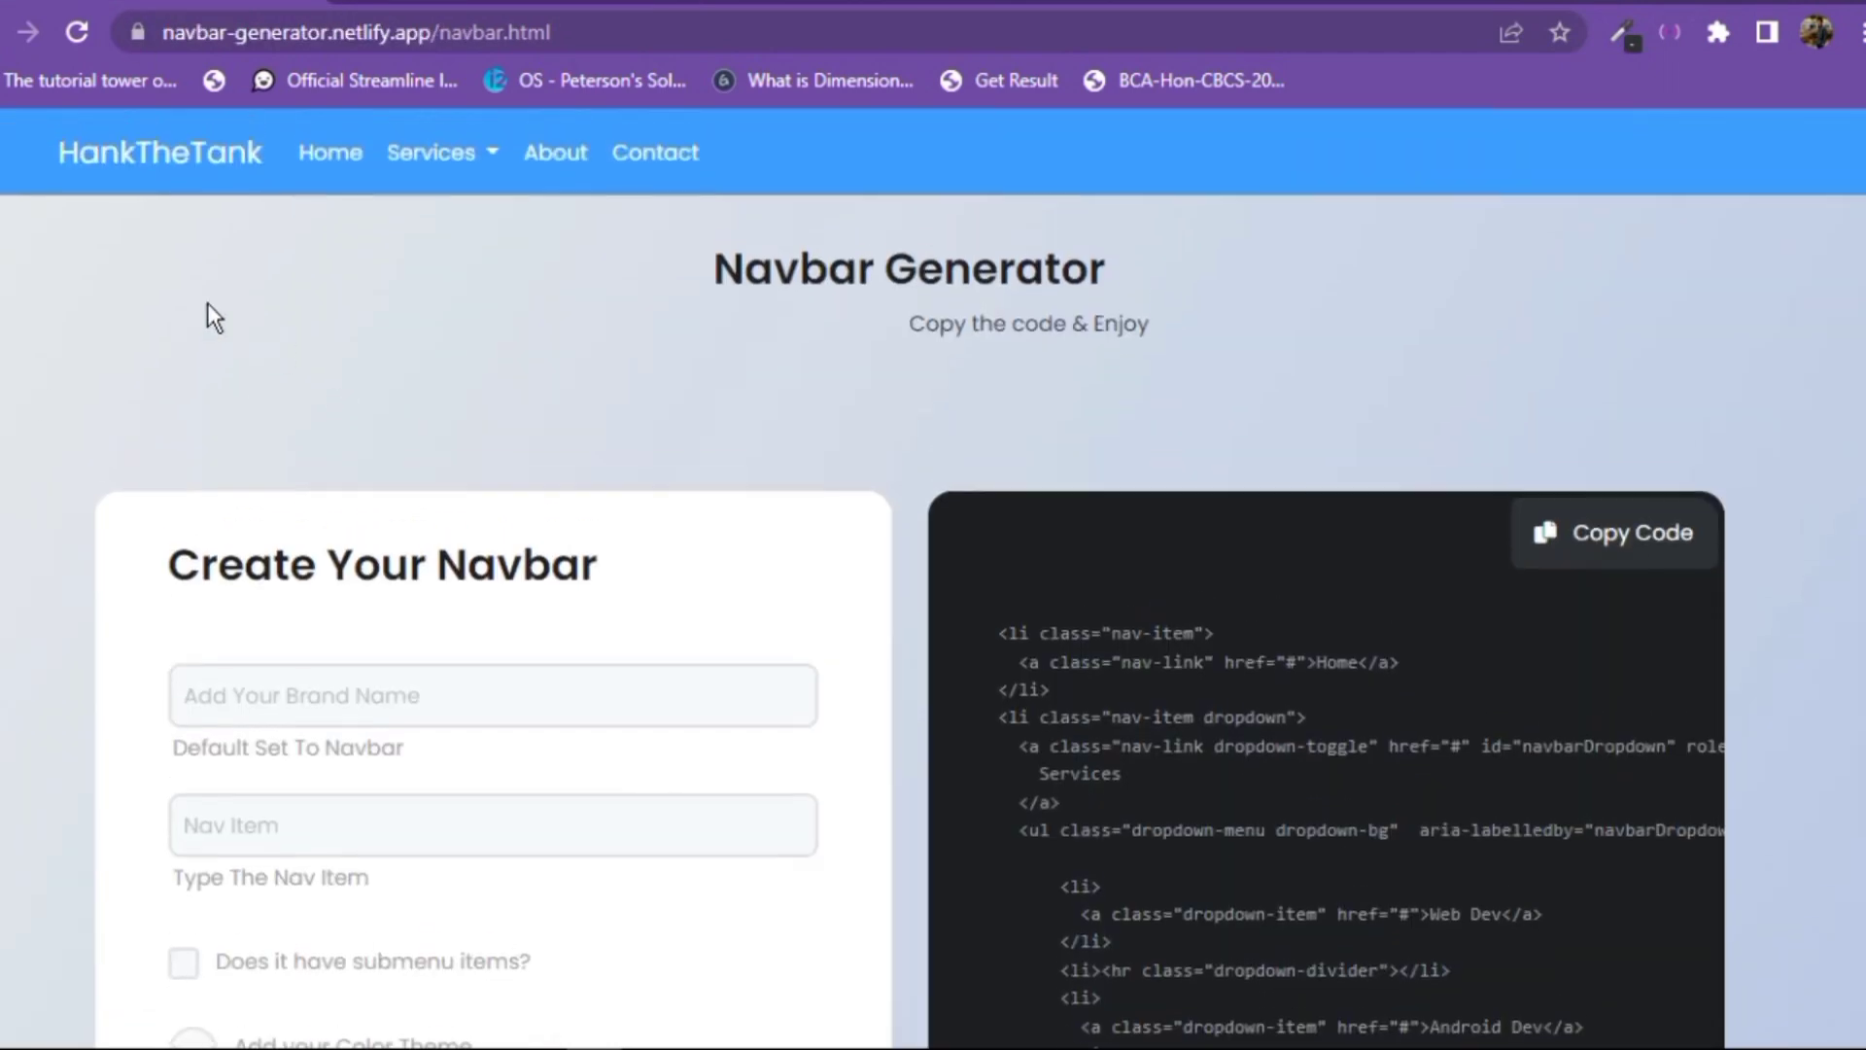
# - Clear the created navbar on the Navbar Generator page using its delete control below the form
pyautogui.scroll(-12, 636, 298)
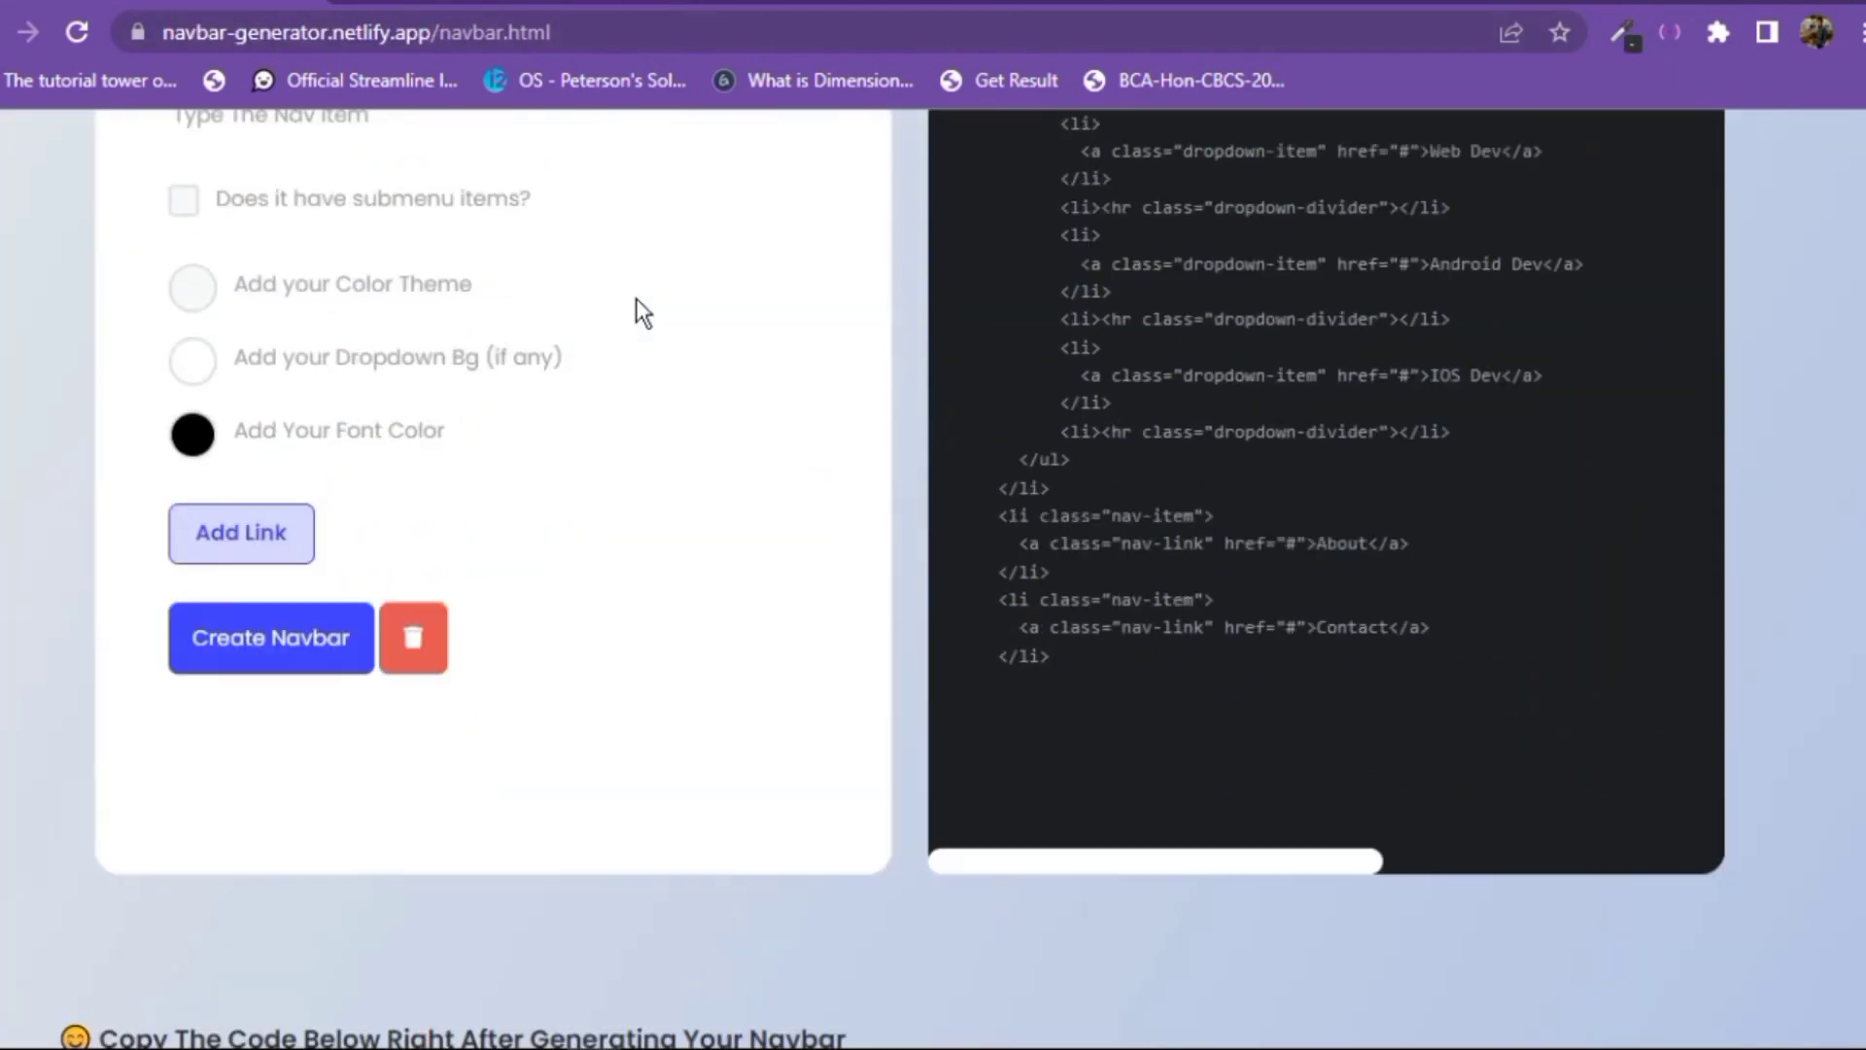
pyautogui.scroll(3, 635, 297)
pyautogui.click(414, 335)
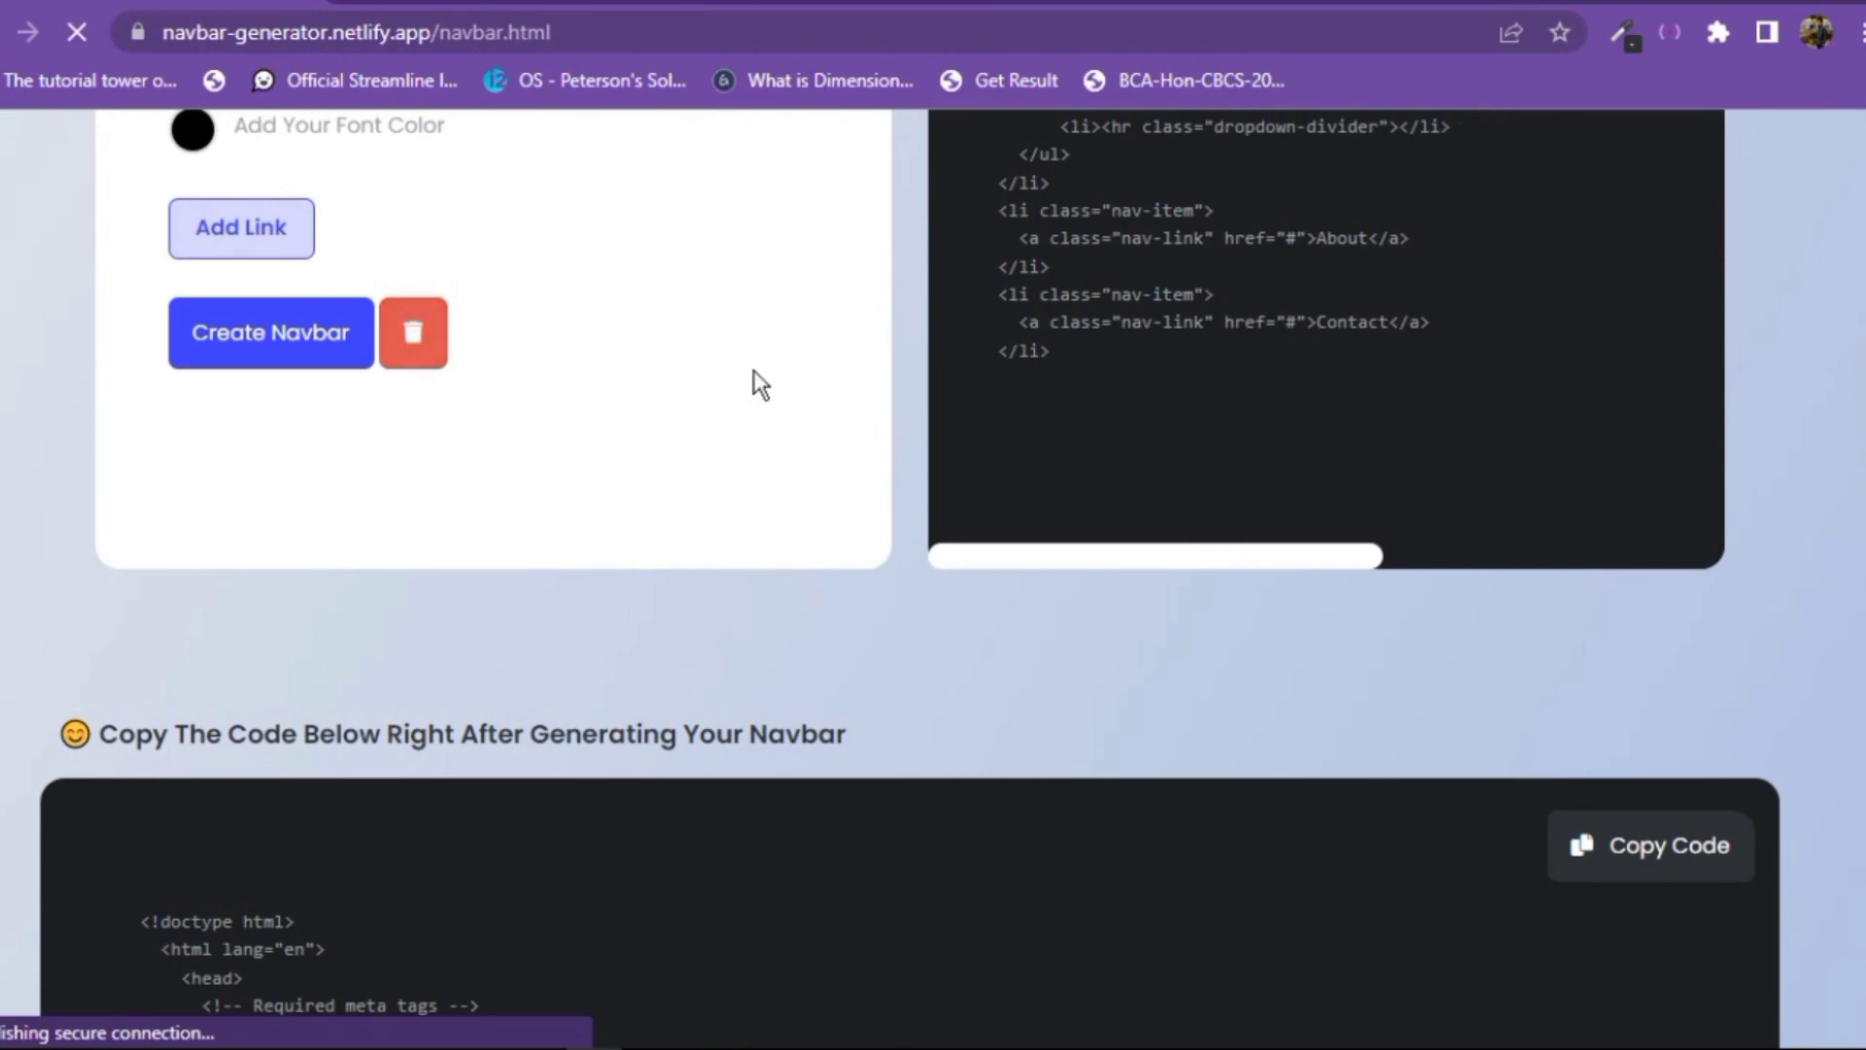
# - Review the reset Navbar Generator page, checking the cleared form, the usage instructions in the code box and the lower code box
pyautogui.scroll(7, 754, 369)
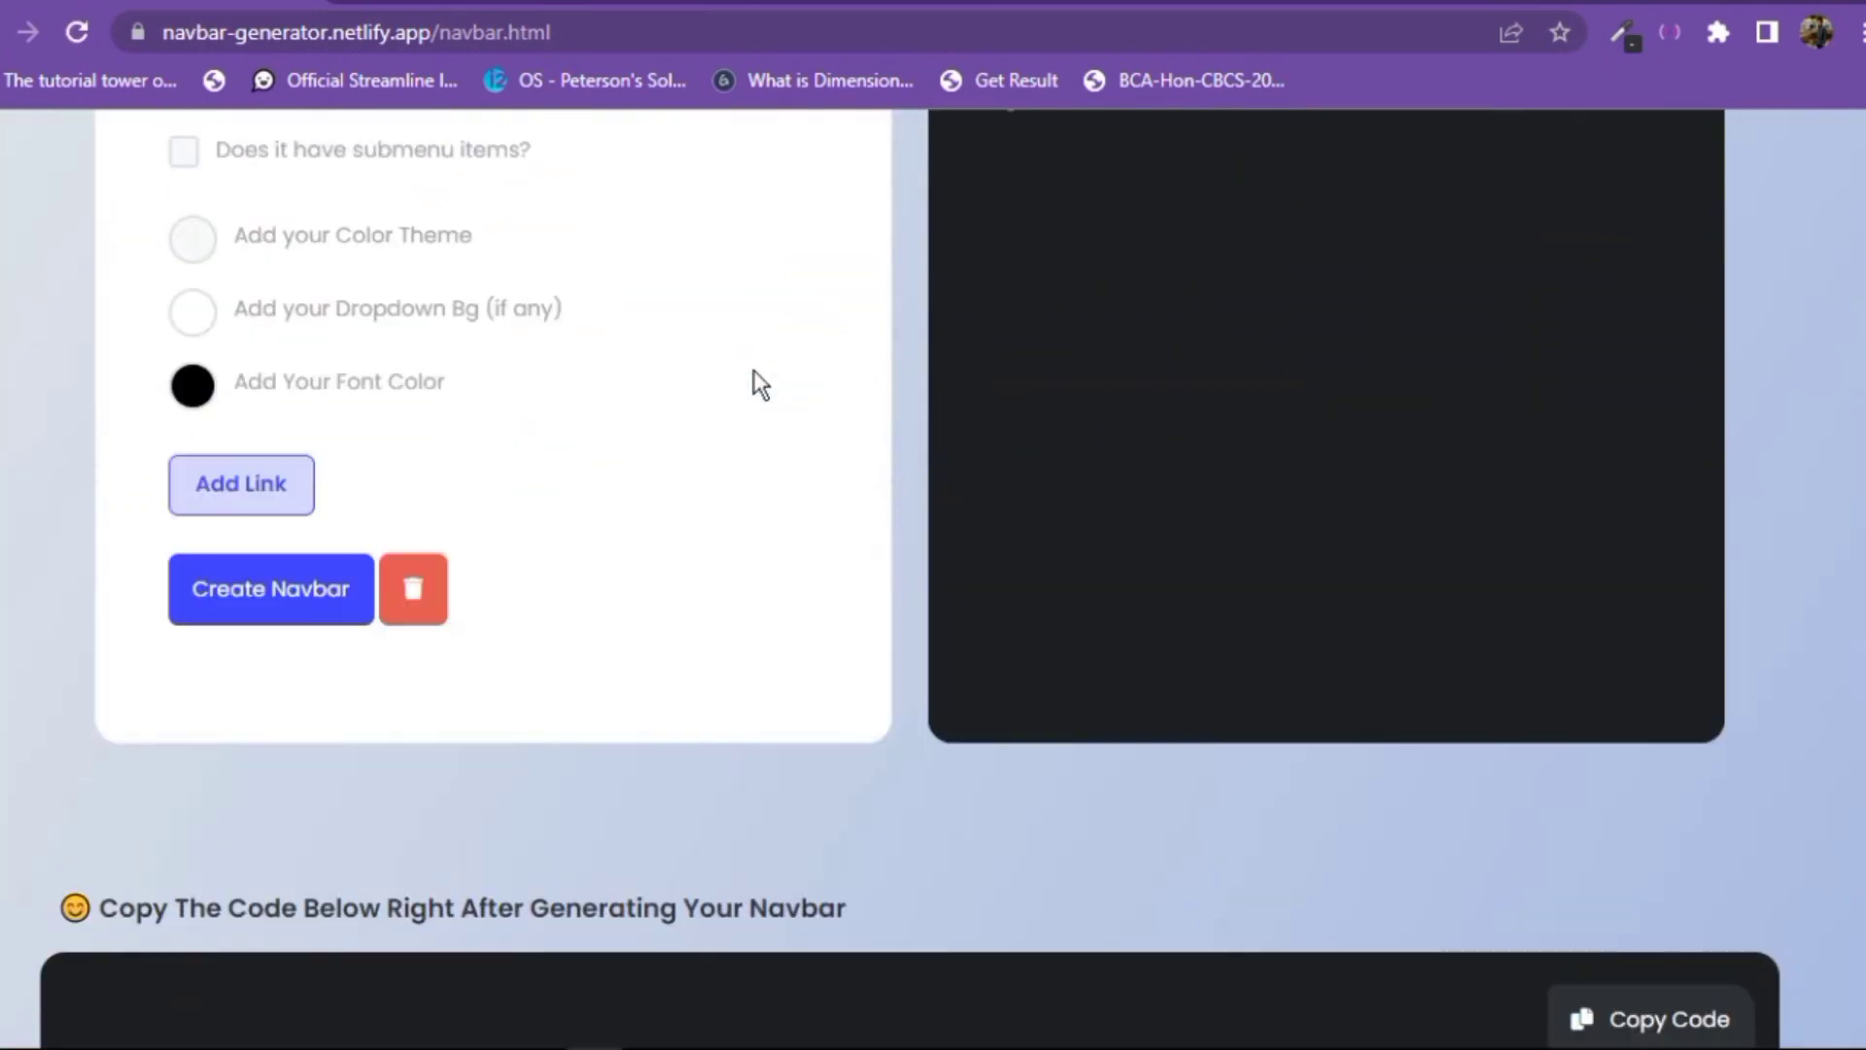
pyautogui.scroll(-2, 950, 376)
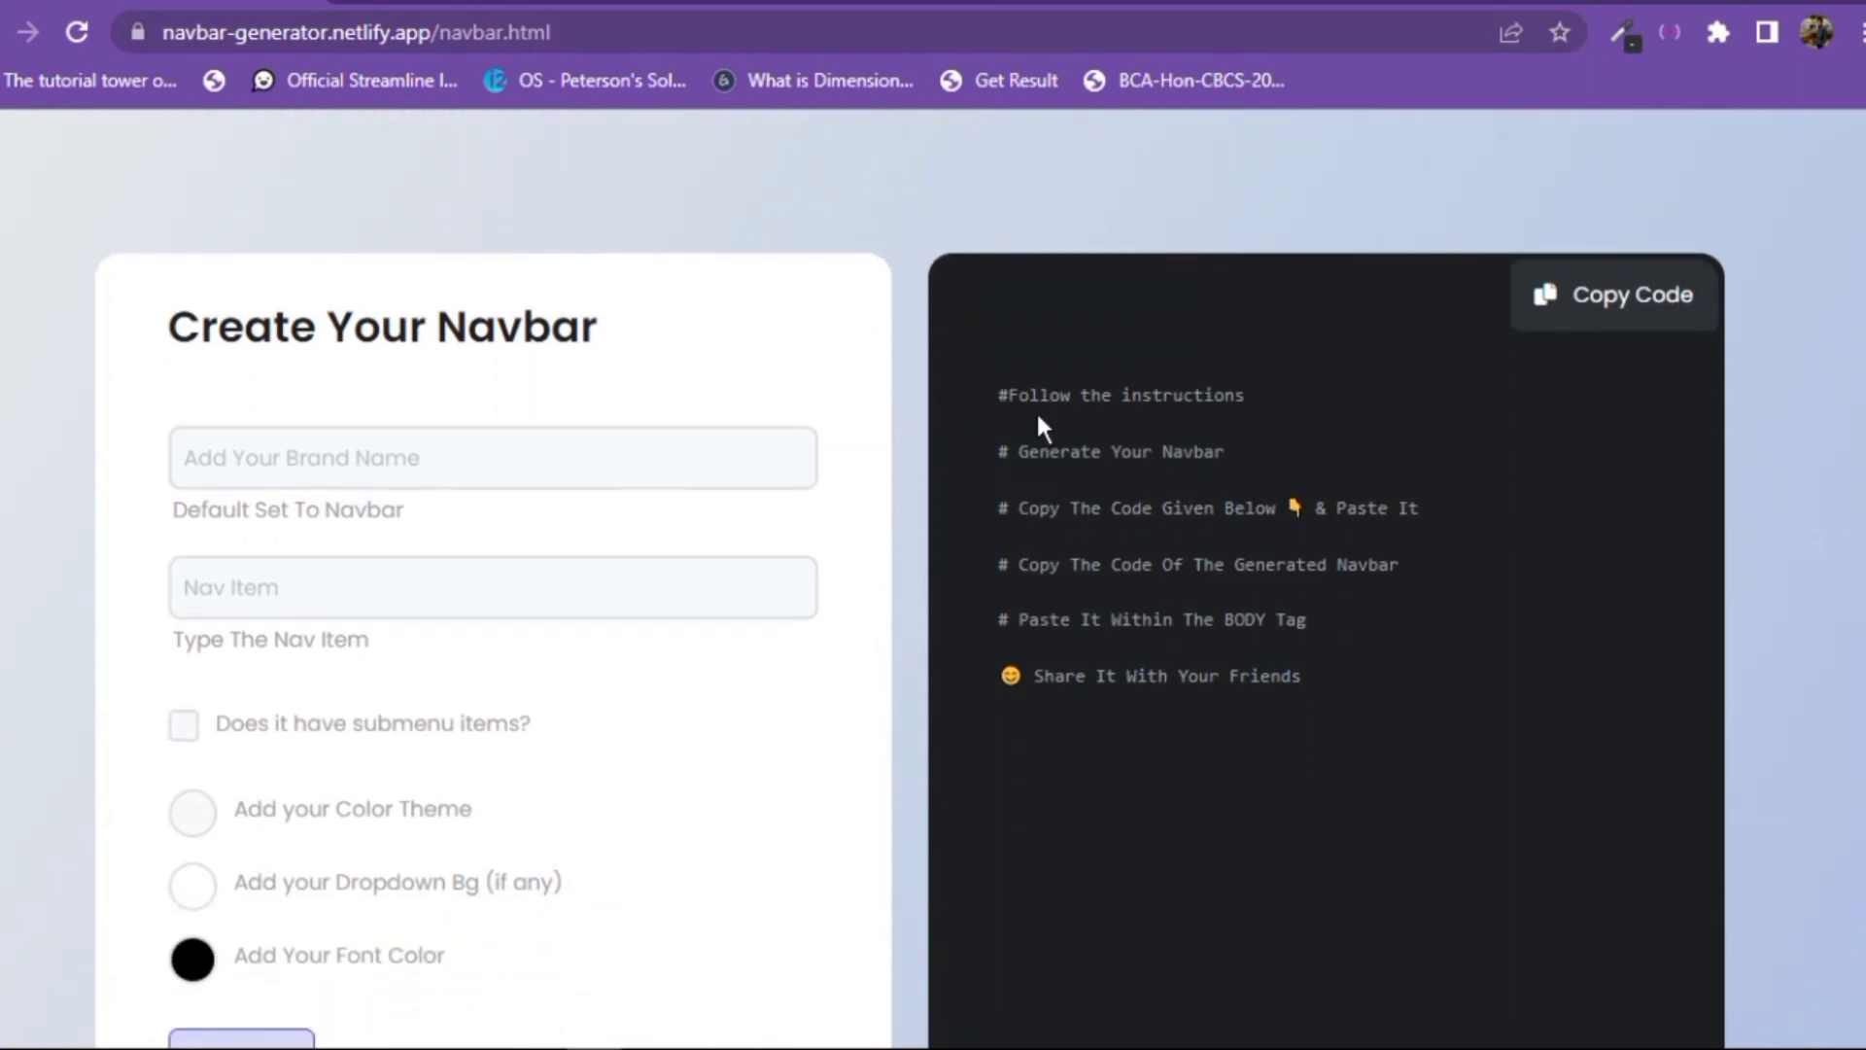
pyautogui.moveTo(1006, 396); pyautogui.dragTo(1302, 697)
pyautogui.click(1302, 698)
pyautogui.scroll(-8, 742, 341)
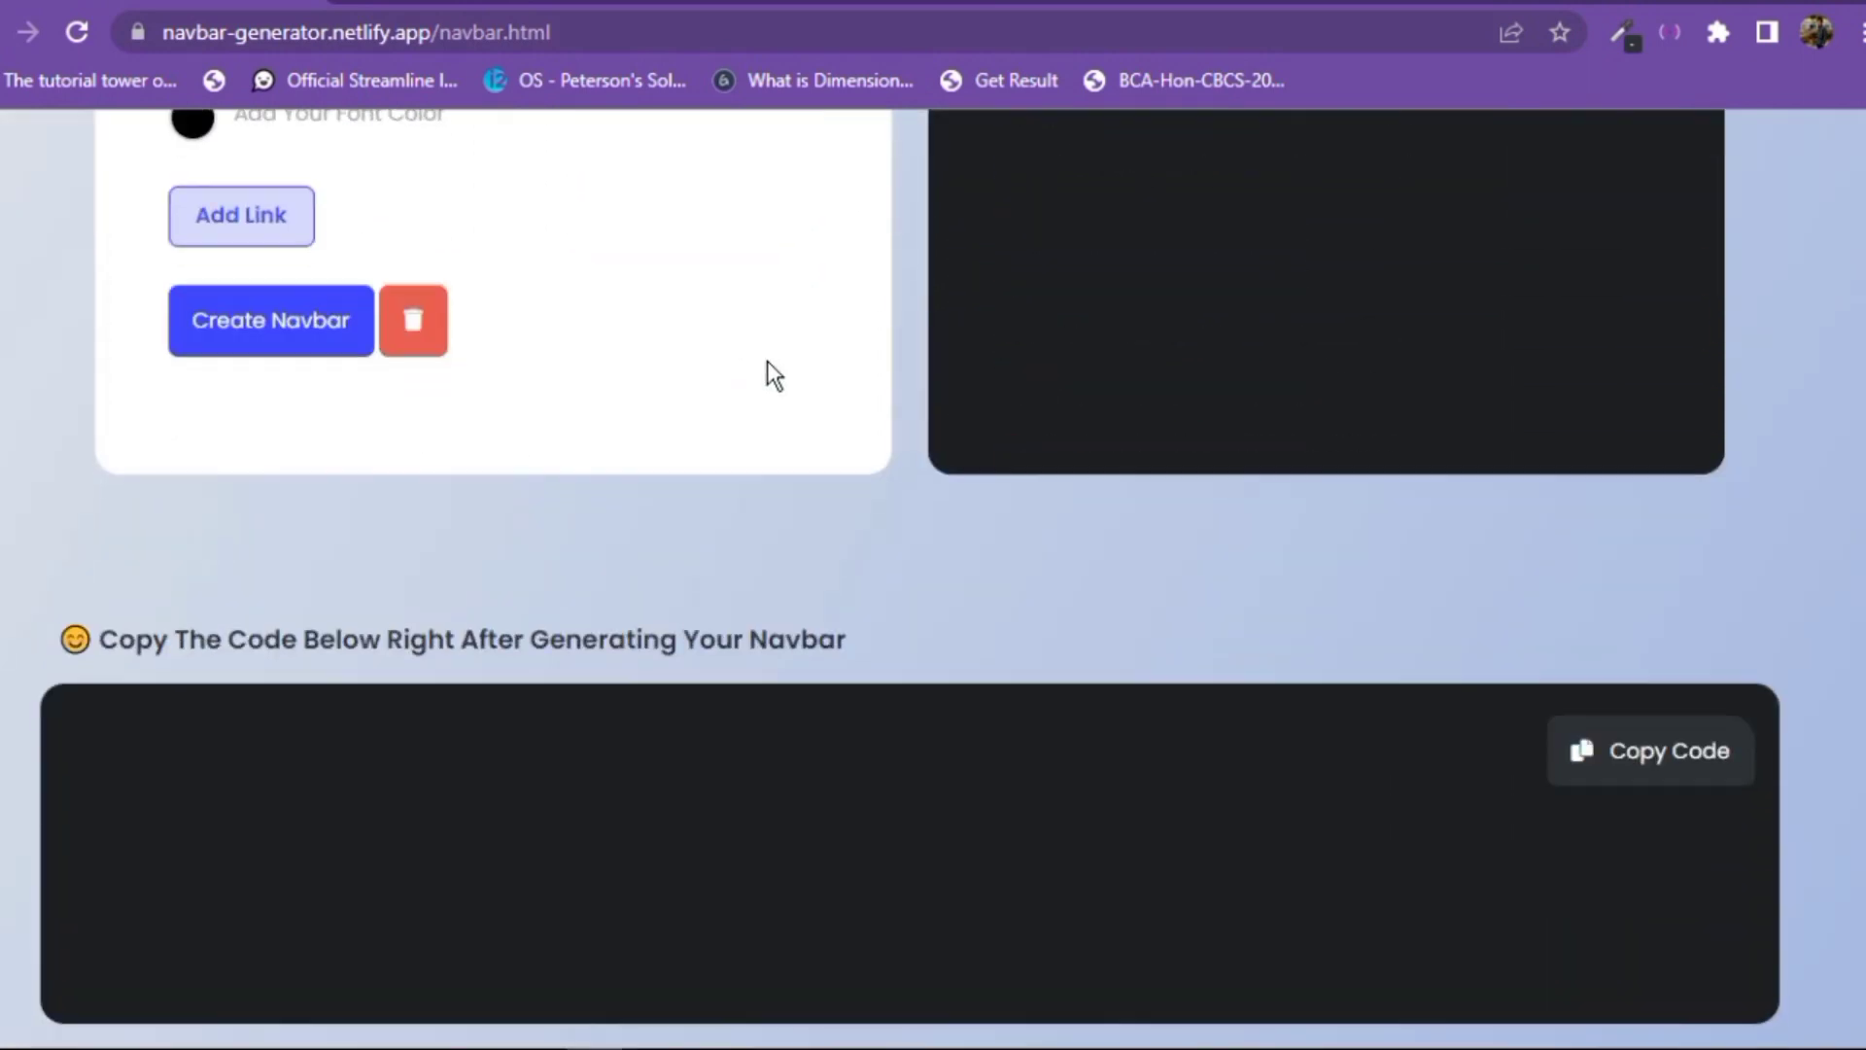
pyautogui.scroll(6, 770, 375)
pyautogui.scroll(4, 772, 362)
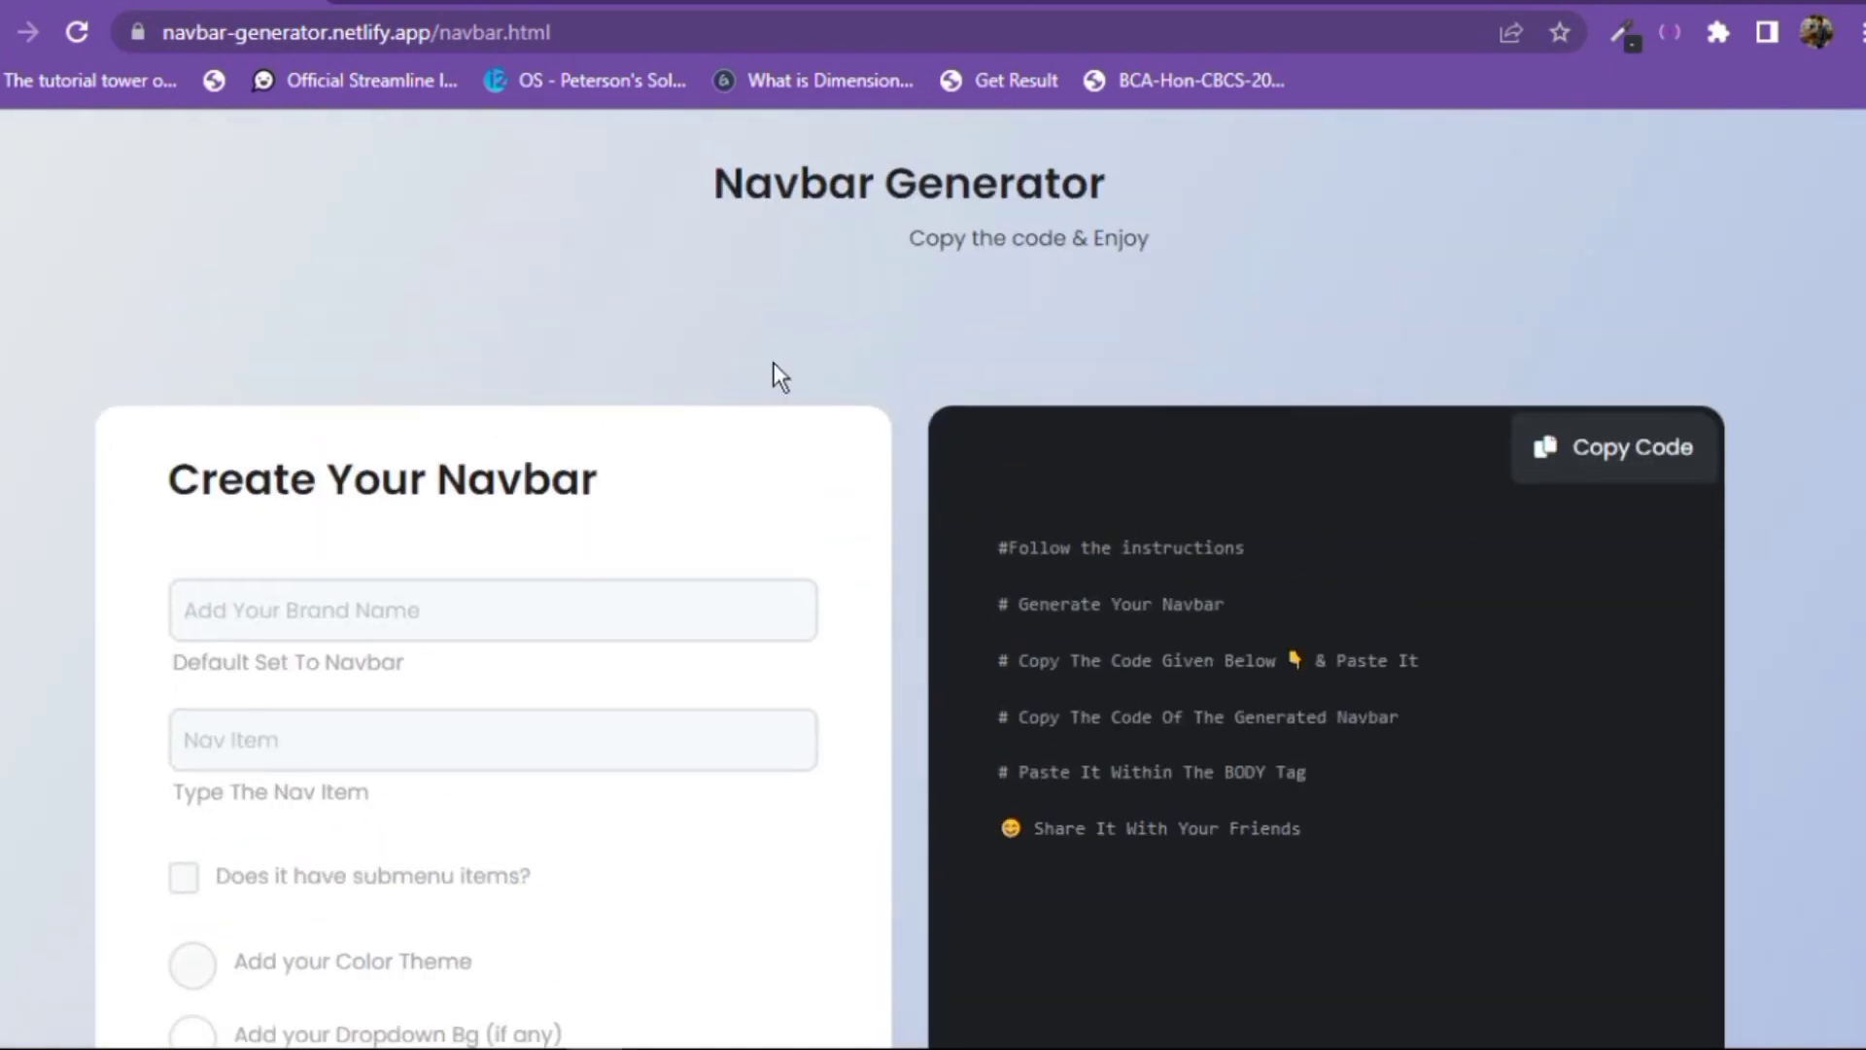
pyautogui.scroll(-2, 890, 345)
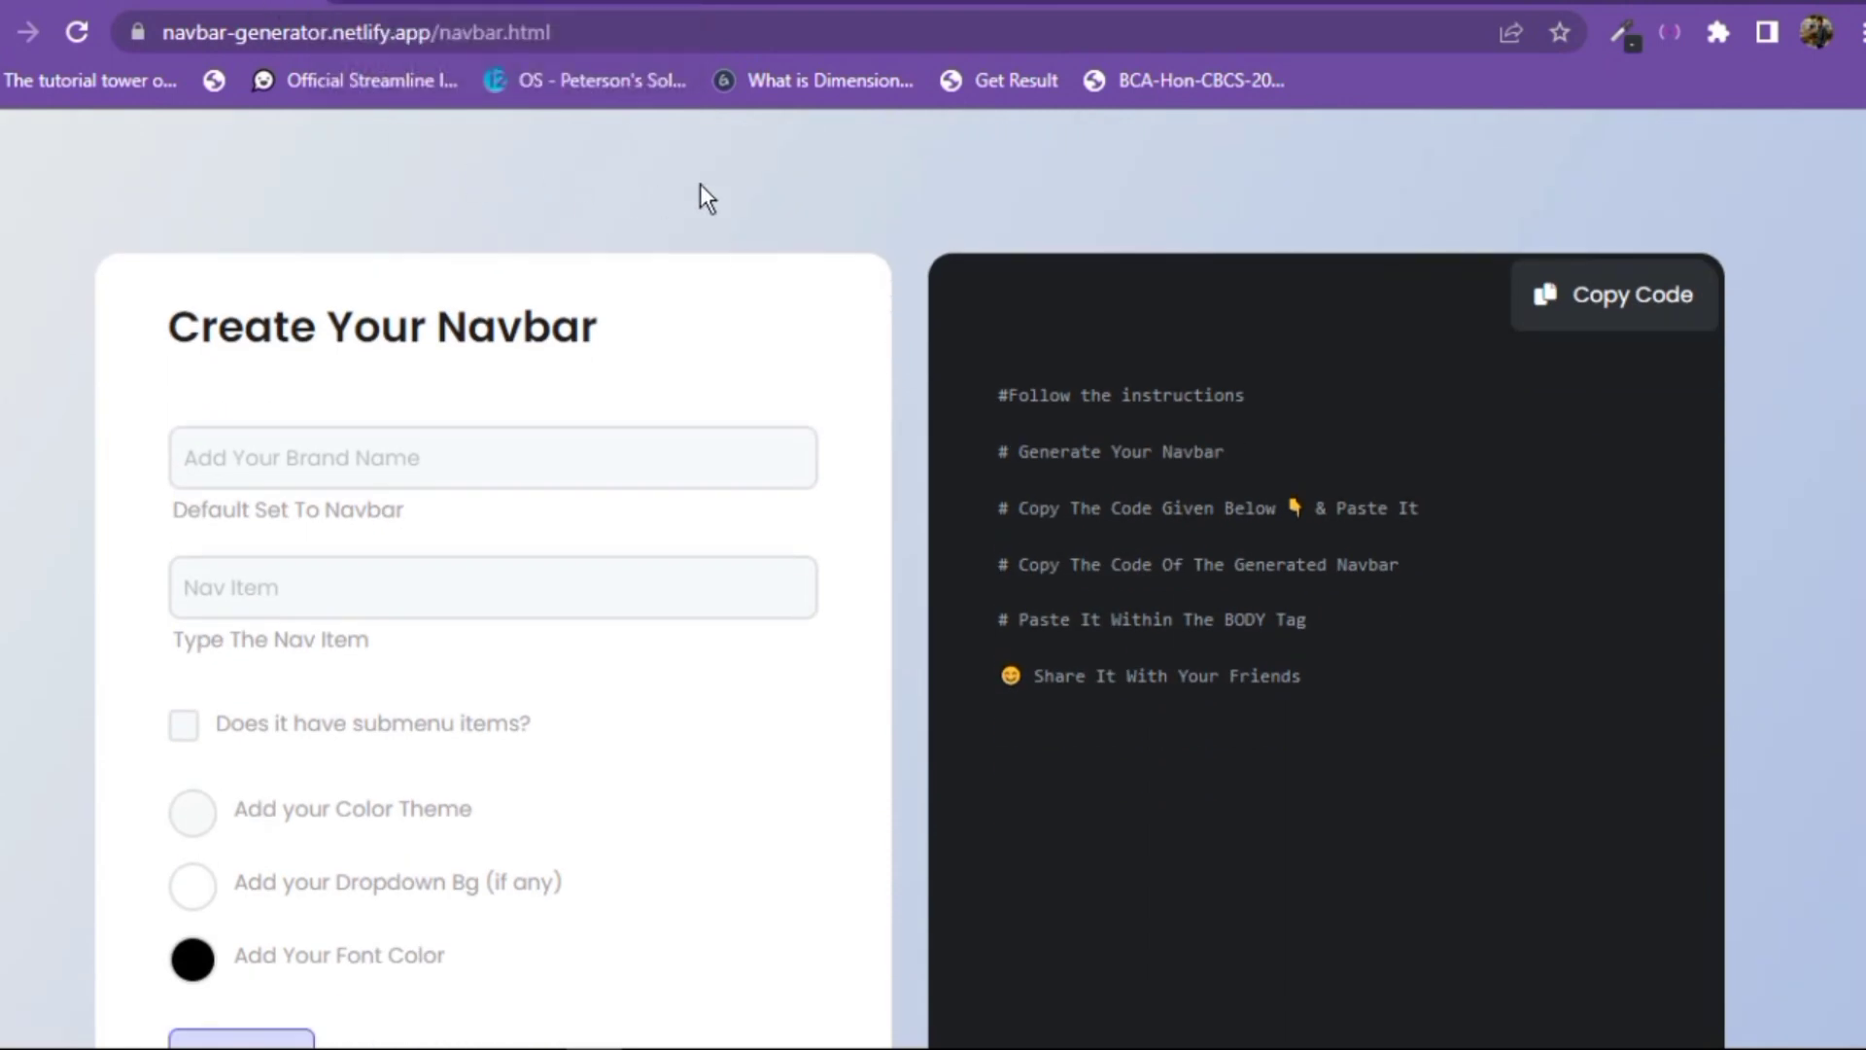
pyautogui.scroll(-10, 699, 182)
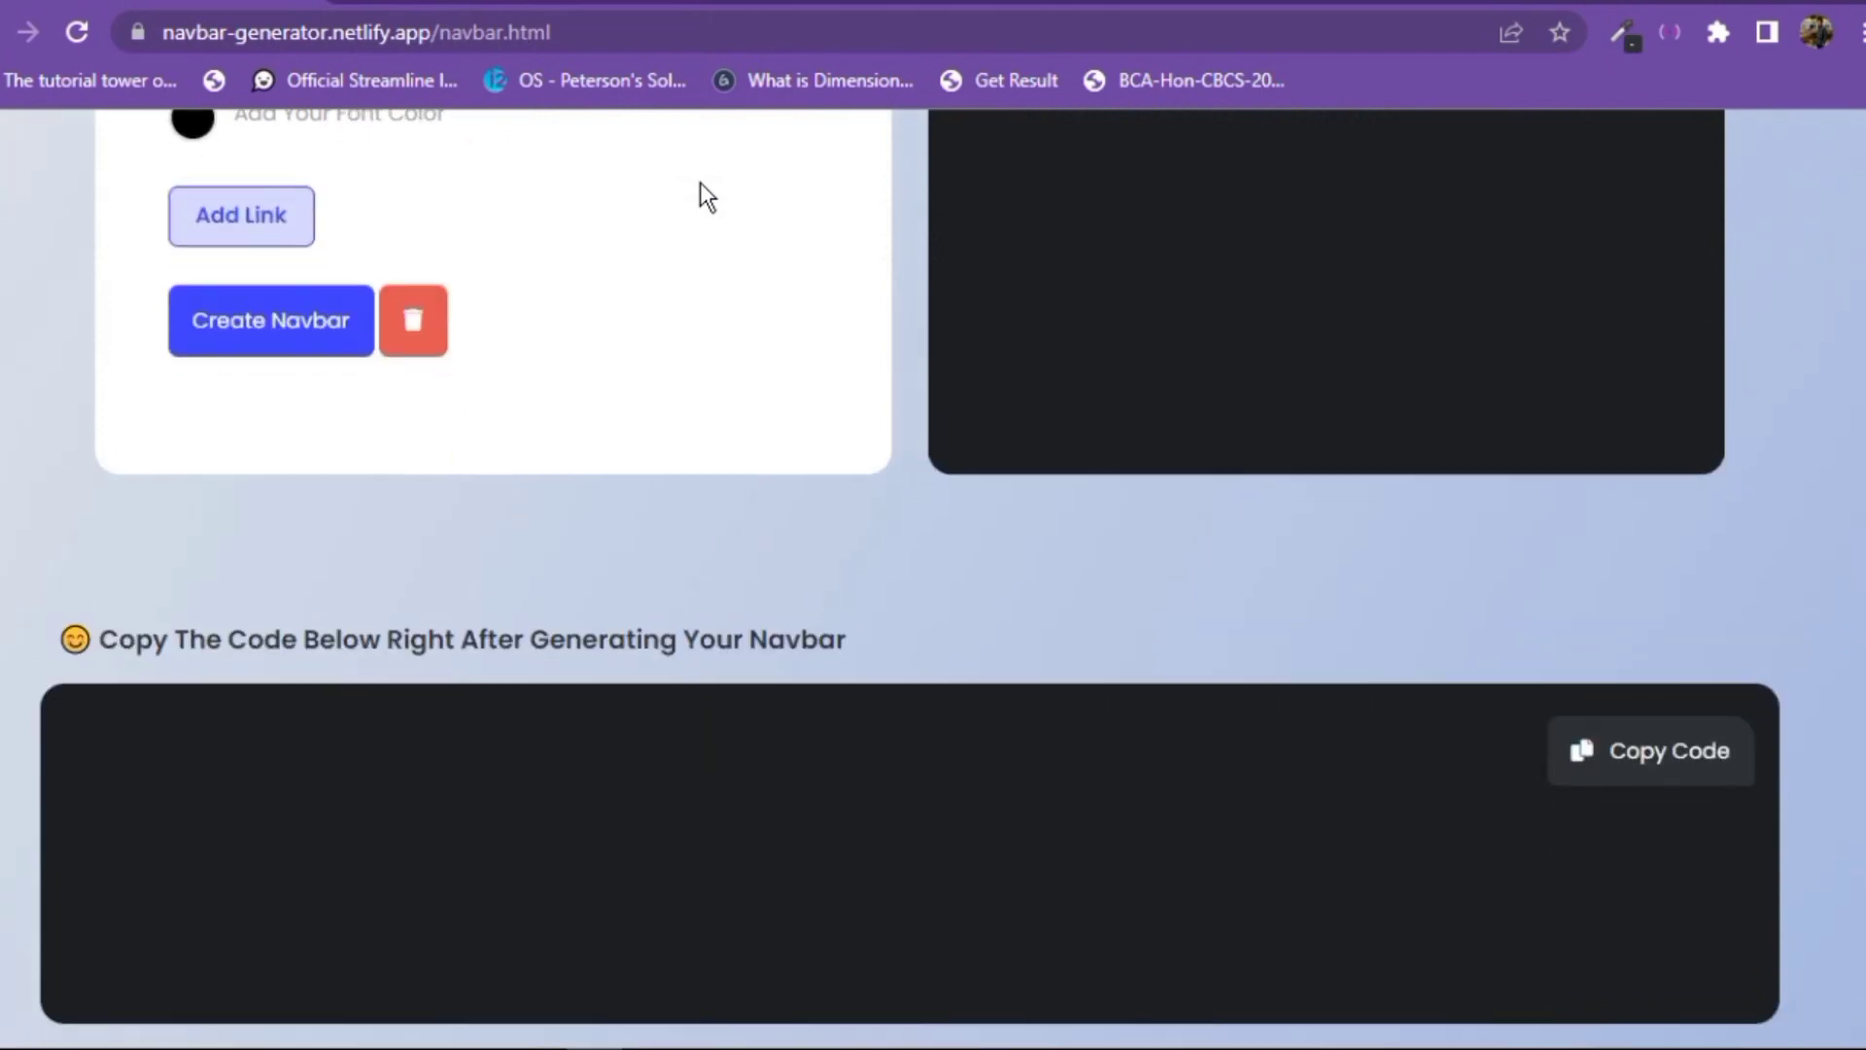
pyautogui.scroll(10, 830, 289)
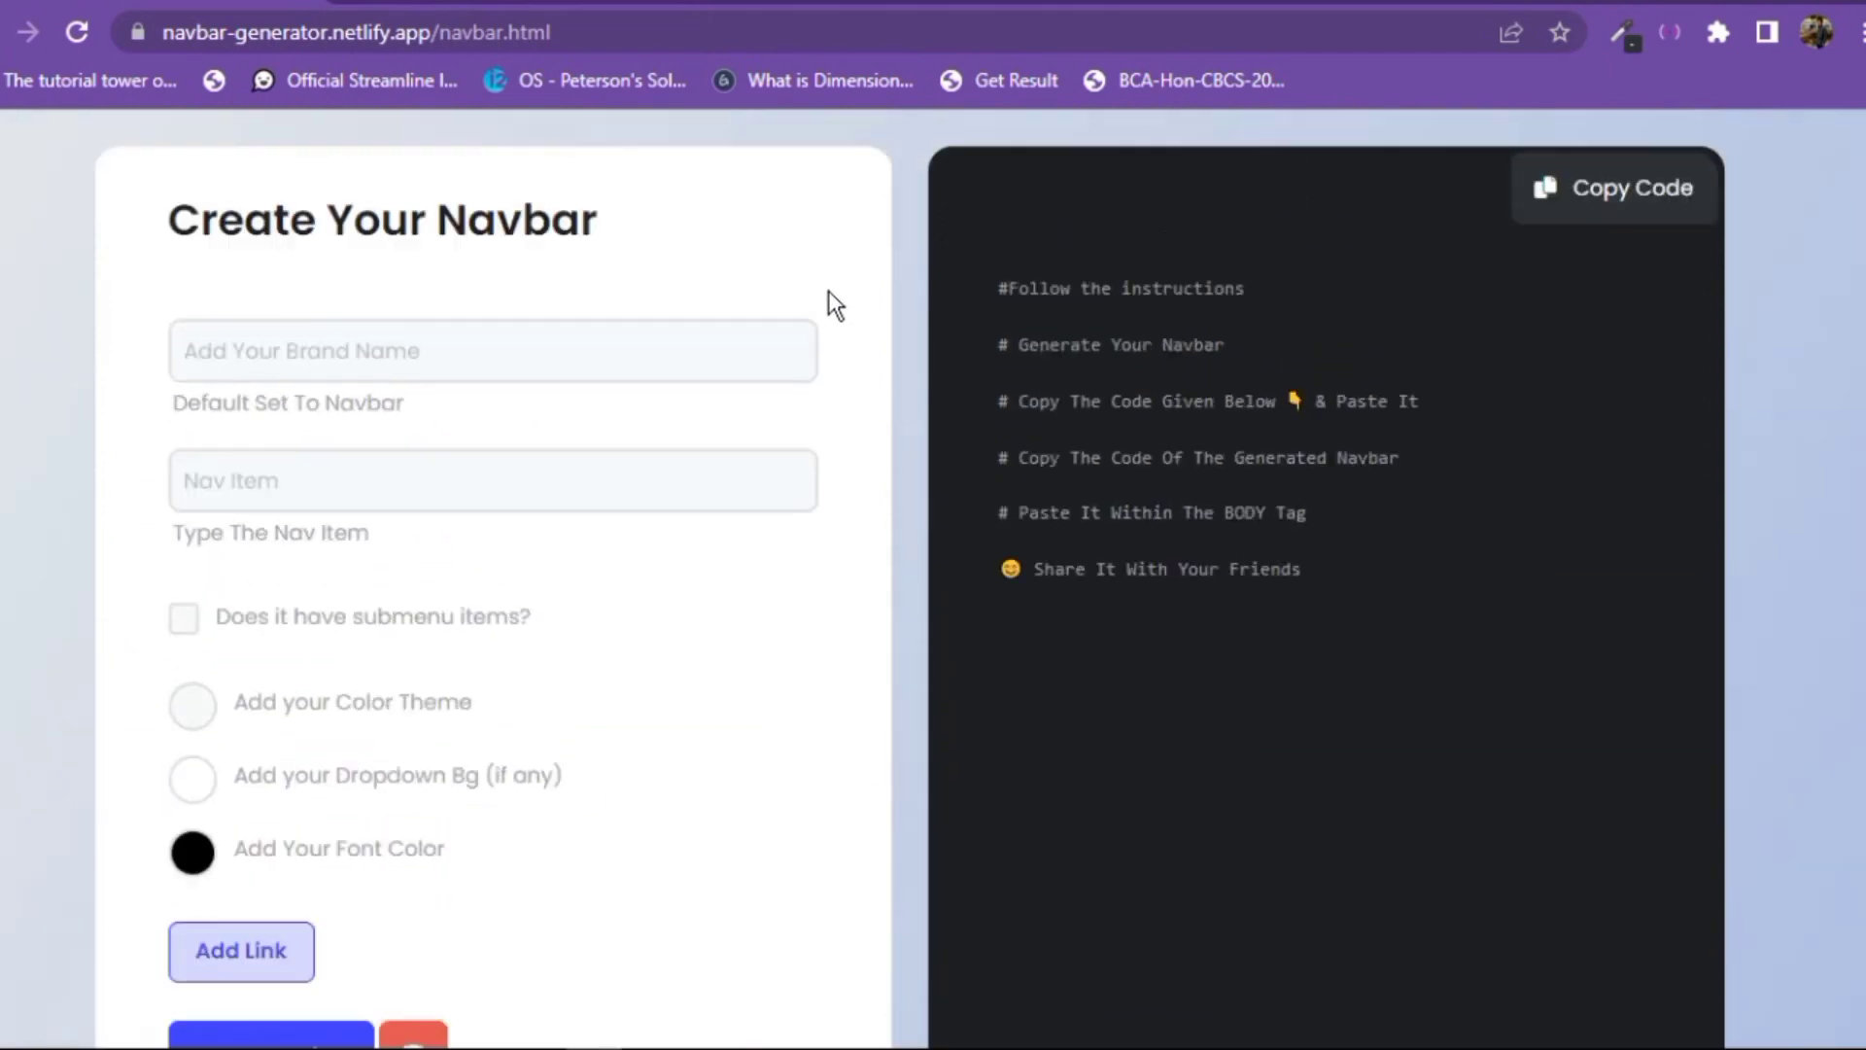
pyautogui.scroll(1, 813, 299)
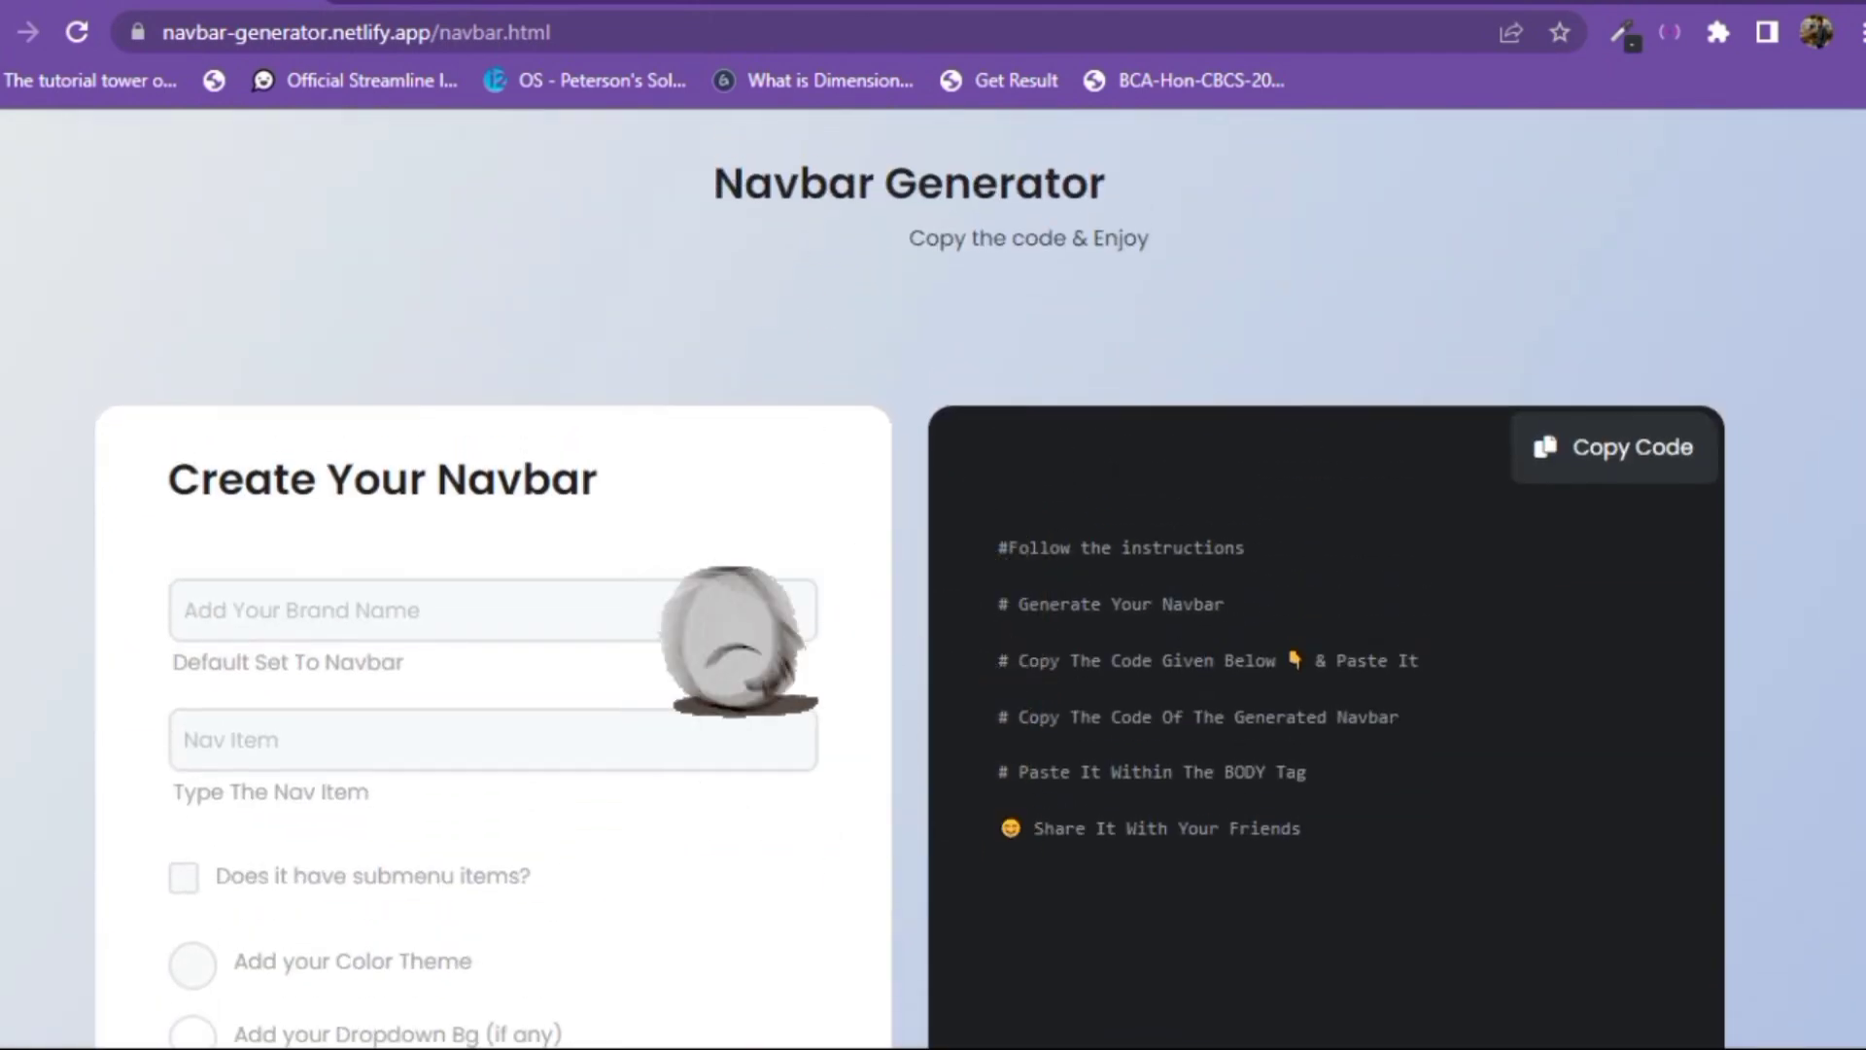